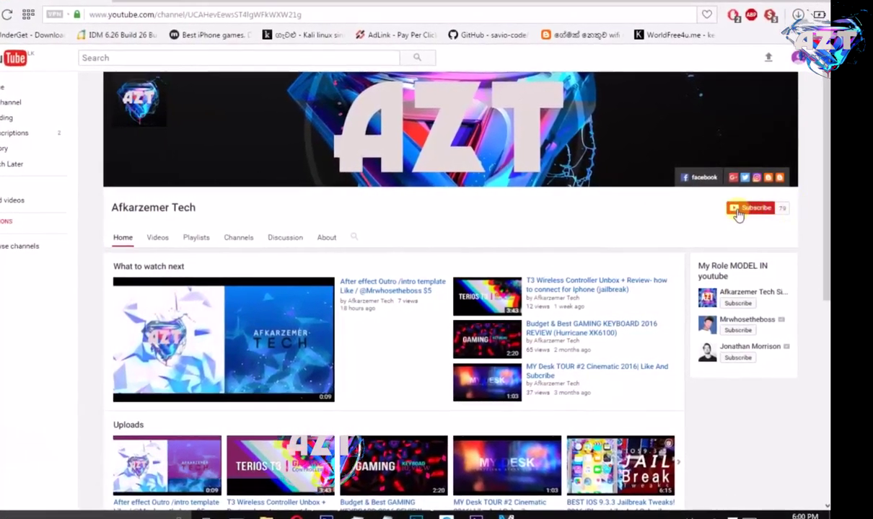
Subscribe to Afkarzemer Tech and enable 'Send me all notifications' for the channel.
left_click(737, 213)
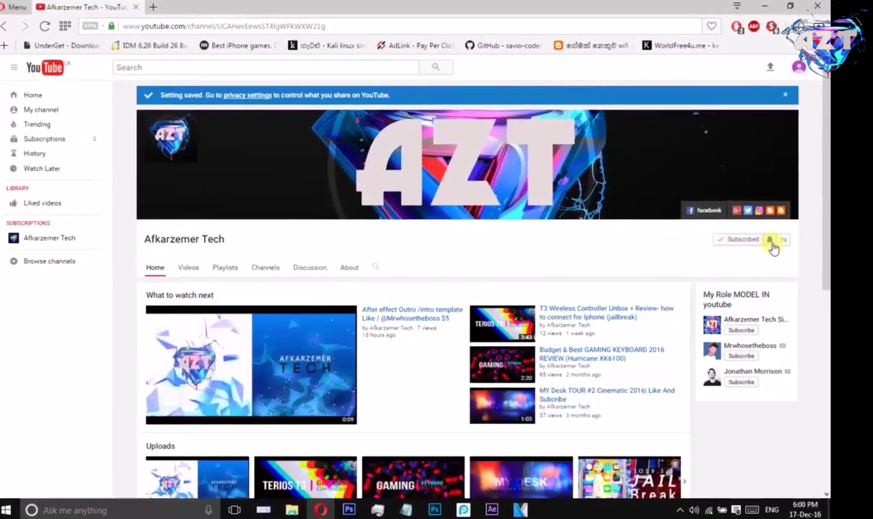
left_click(770, 241)
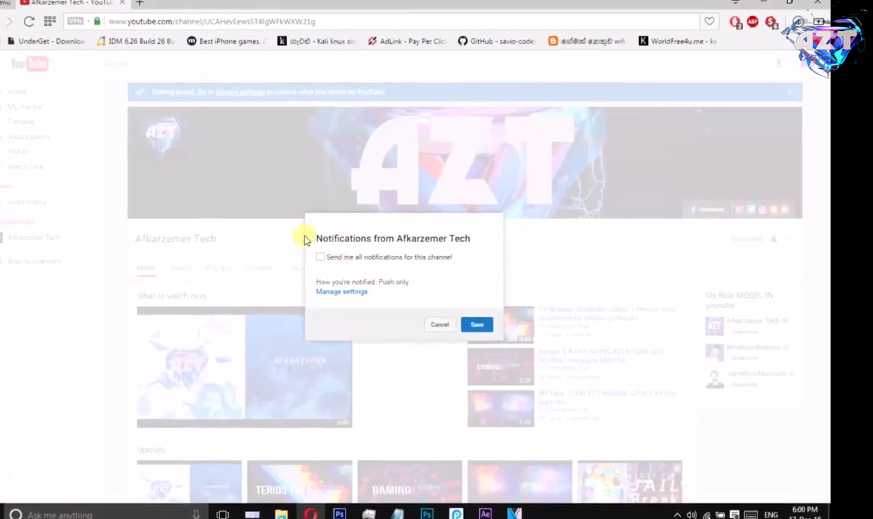
left_click(310, 257)
left_click(469, 326)
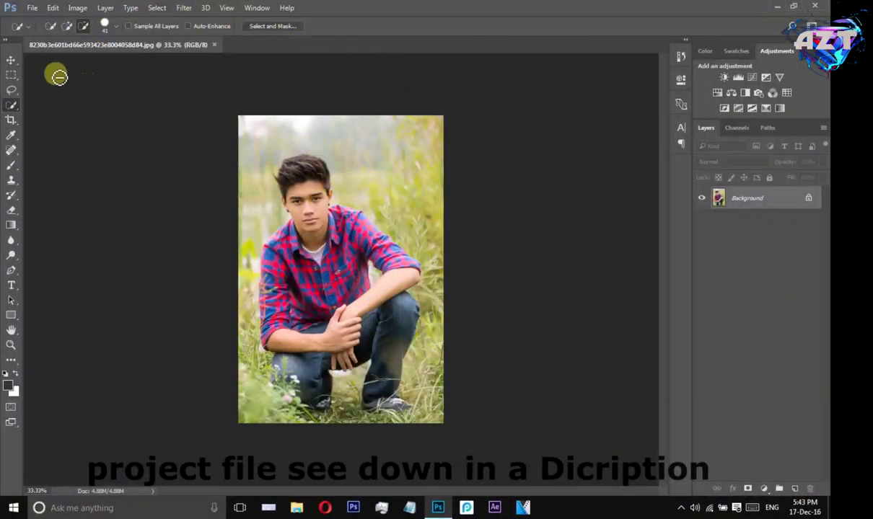
With the Move tool active, apply Filter > Camera Raw Filter to the portrait.
left_click(13, 60)
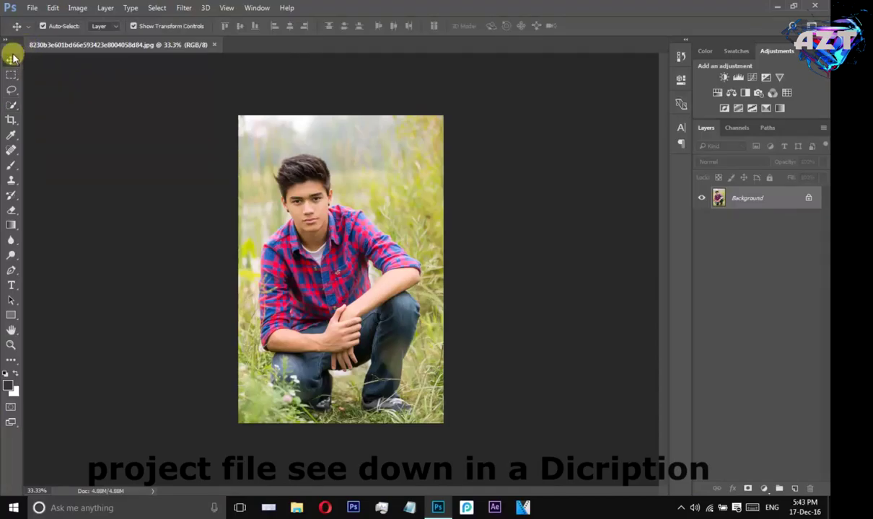
left_click(185, 9)
left_click(185, 9)
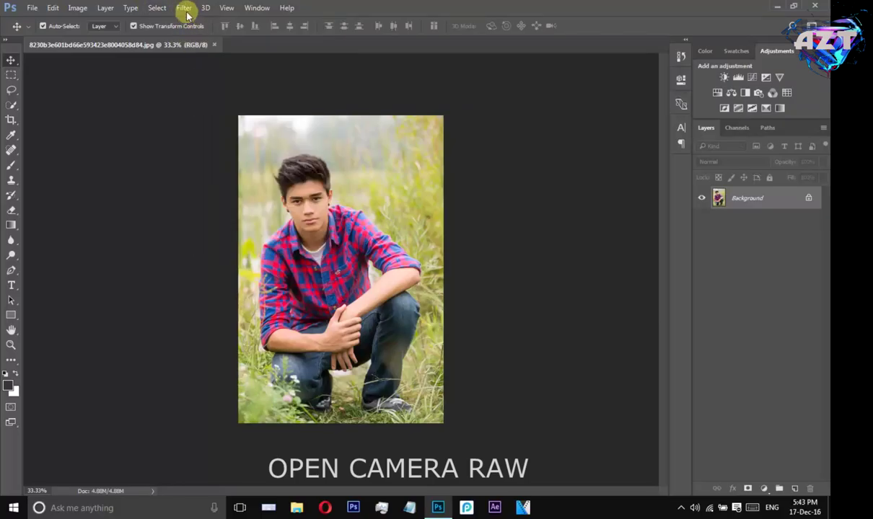
left_click(187, 9)
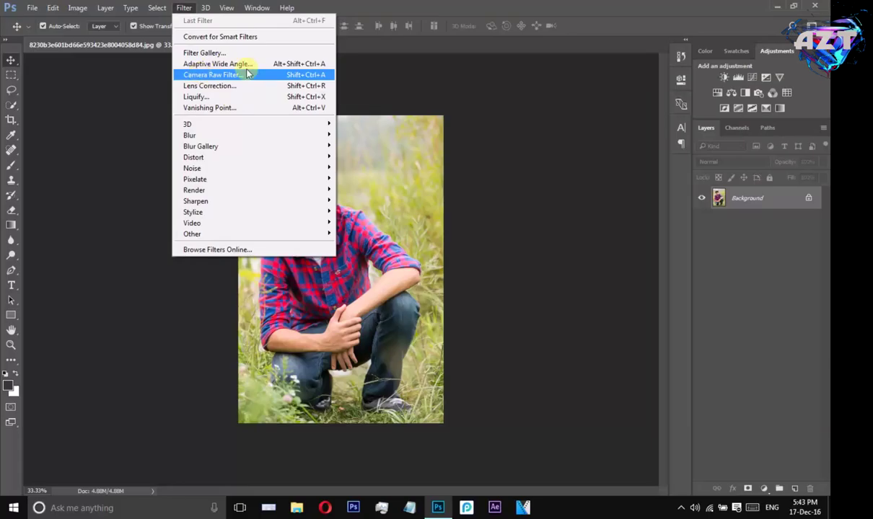
left_click(208, 75)
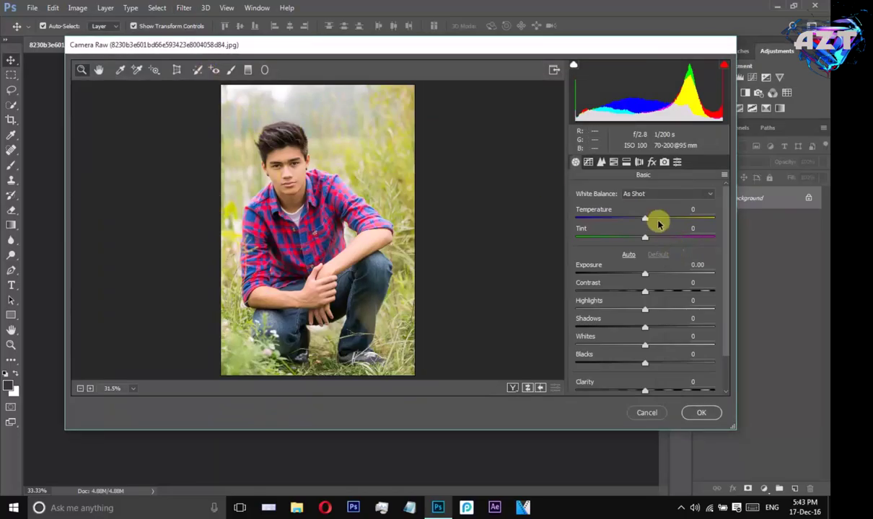
Set Contrast +8, Highlights +13, Shadows -2, Whites +13, Blacks +20 and Clarity +18.
left_click(645, 274)
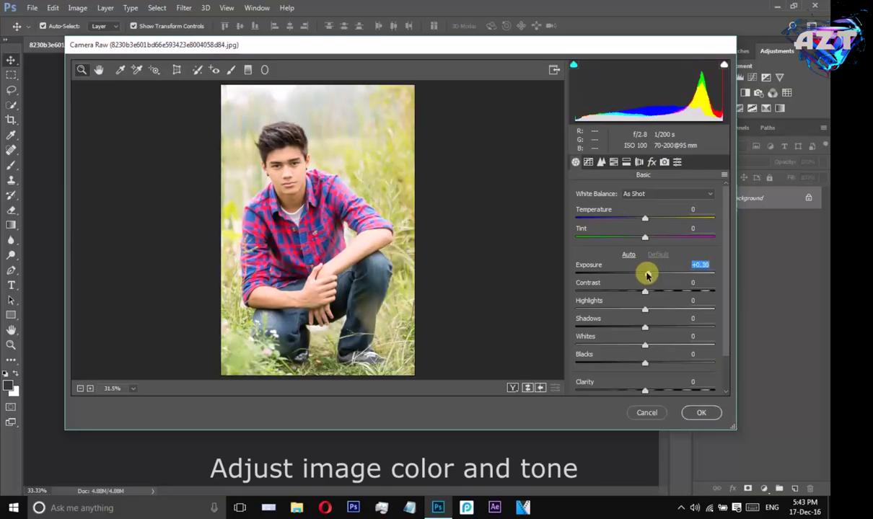
left_click_drag(646, 292, 656, 313)
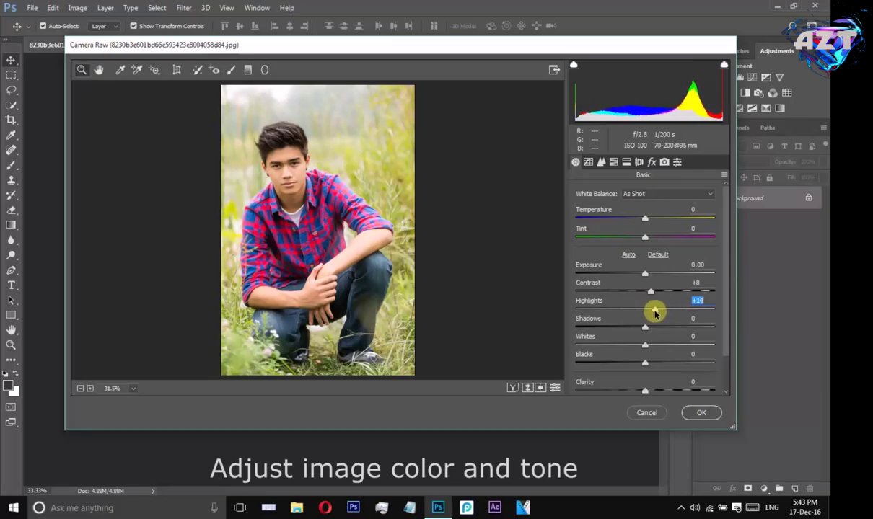
left_click(646, 331)
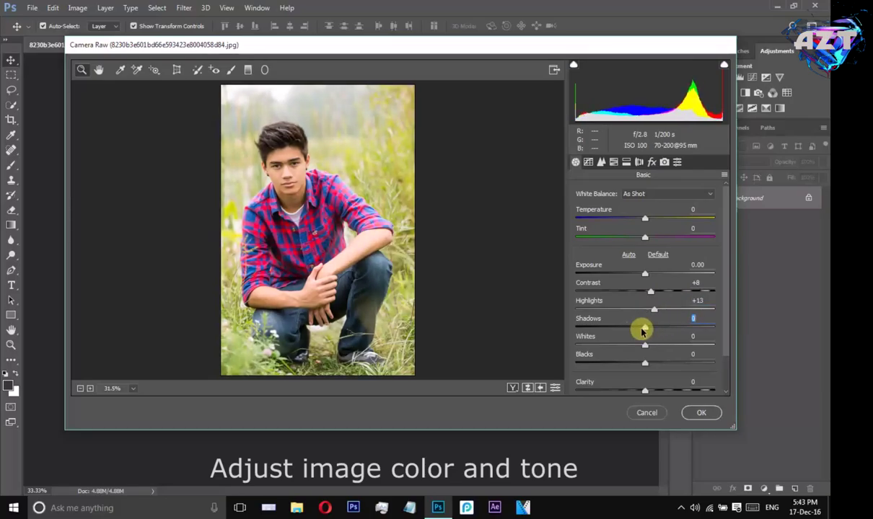
mouse_move(645, 347)
left_mouse_down()
mouse_move(668, 346)
mouse_move(654, 347)
mouse_move(671, 363)
left_mouse_up()
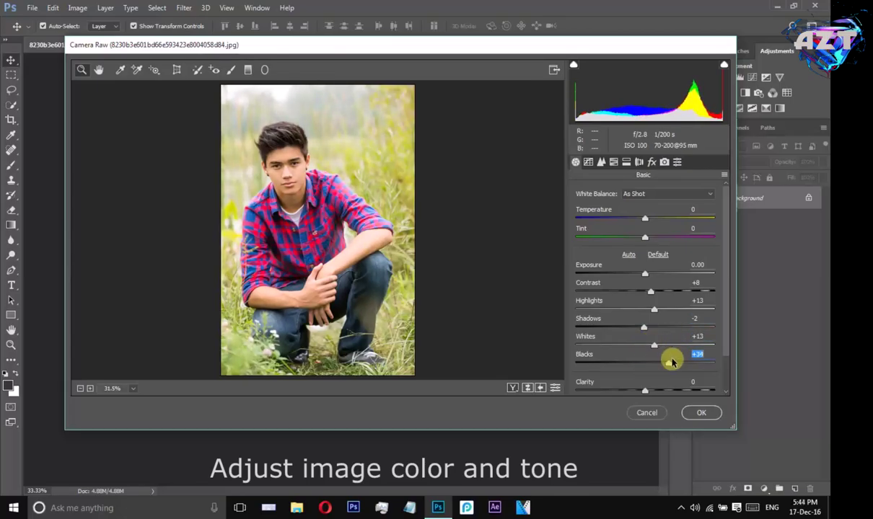
left_click_drag(646, 393, 662, 392)
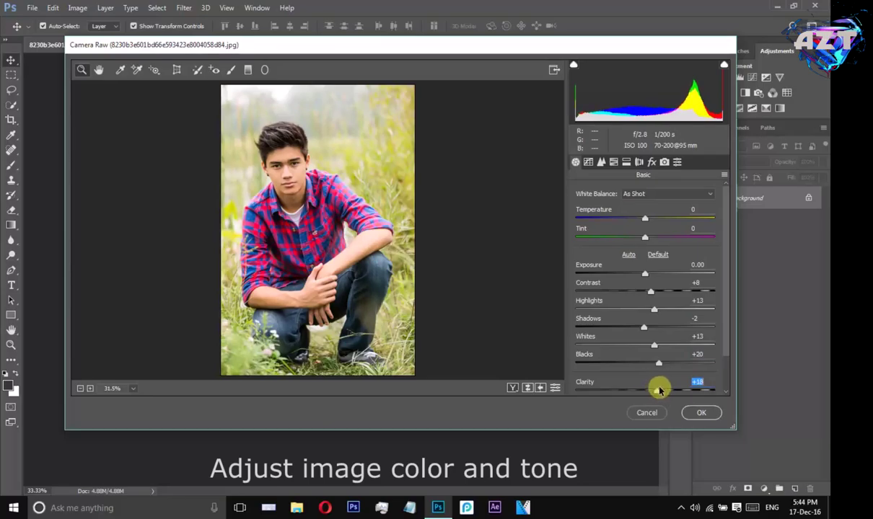
left_click(588, 161)
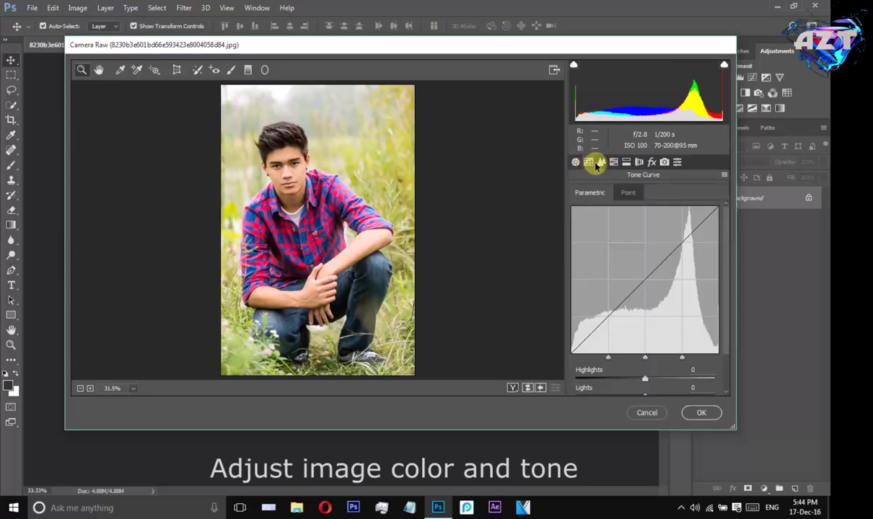
Boost HSL saturation for reds, yellows (+53) and aquas.
left_click(600, 162)
left_click(614, 161)
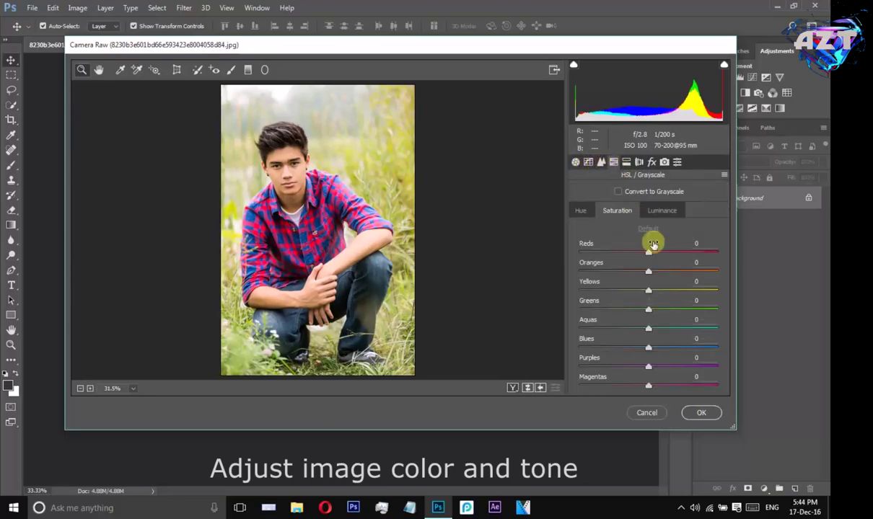
left_click(619, 213)
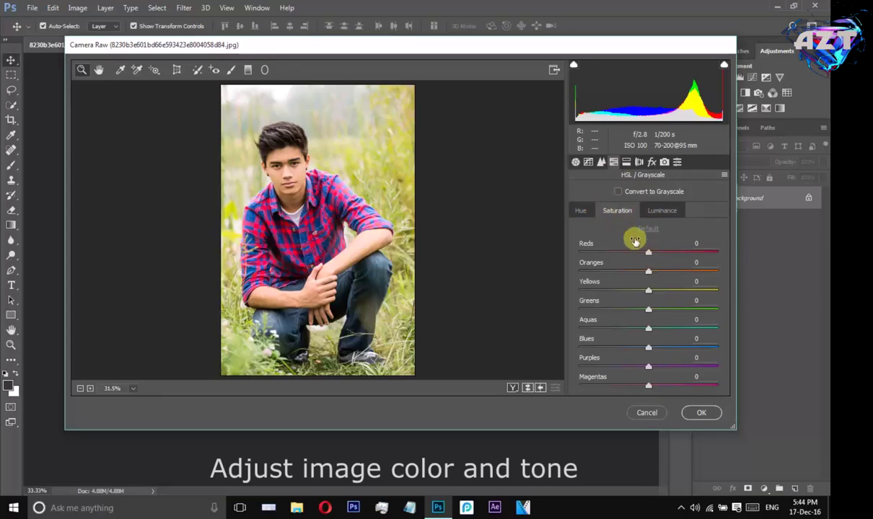
mouse_move(650, 254)
left_mouse_down()
mouse_move(690, 255)
mouse_move(667, 273)
mouse_move(679, 271)
mouse_move(657, 274)
mouse_move(690, 295)
mouse_move(676, 293)
mouse_move(692, 308)
mouse_move(725, 310)
left_mouse_up()
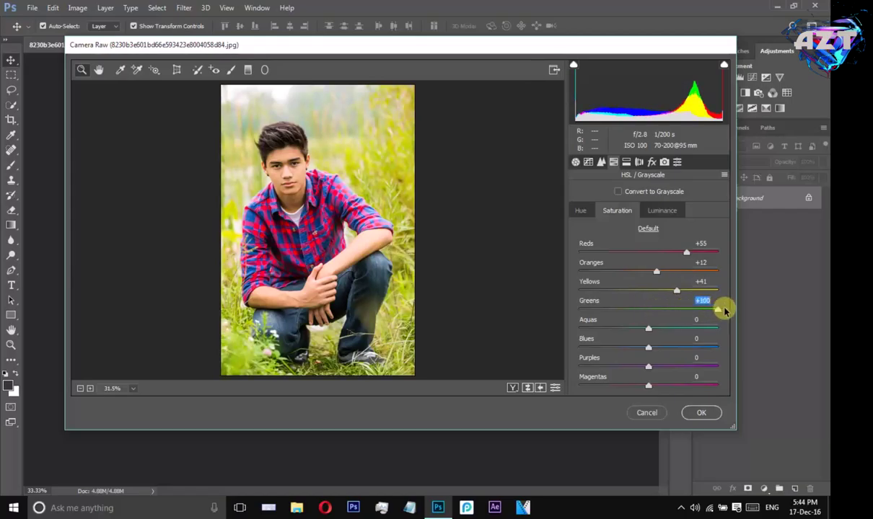
left_click_drag(676, 290, 701, 290)
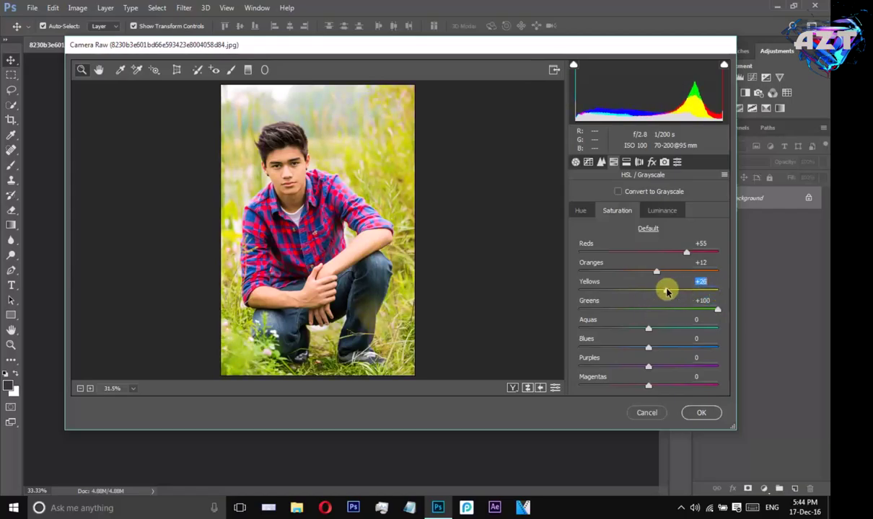
left_click_drag(690, 292, 686, 291)
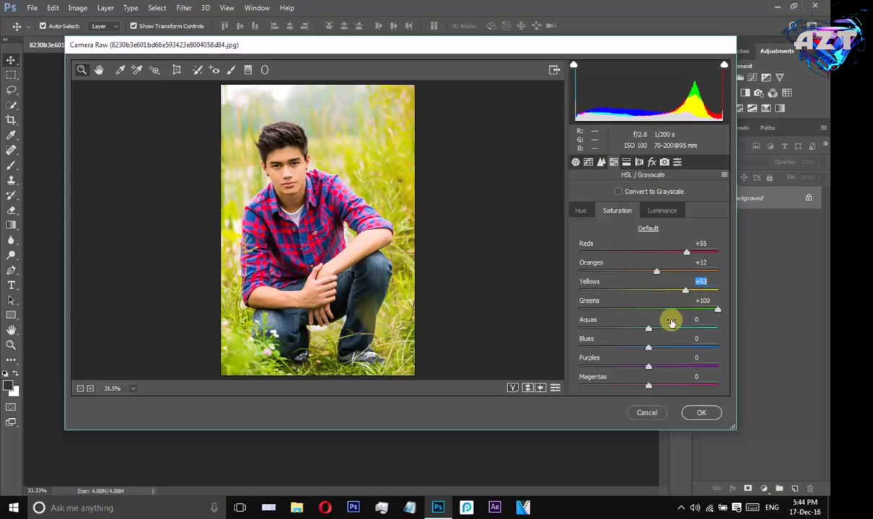
mouse_move(649, 328)
left_mouse_down()
mouse_move(688, 329)
mouse_move(669, 343)
mouse_move(683, 385)
left_mouse_up()
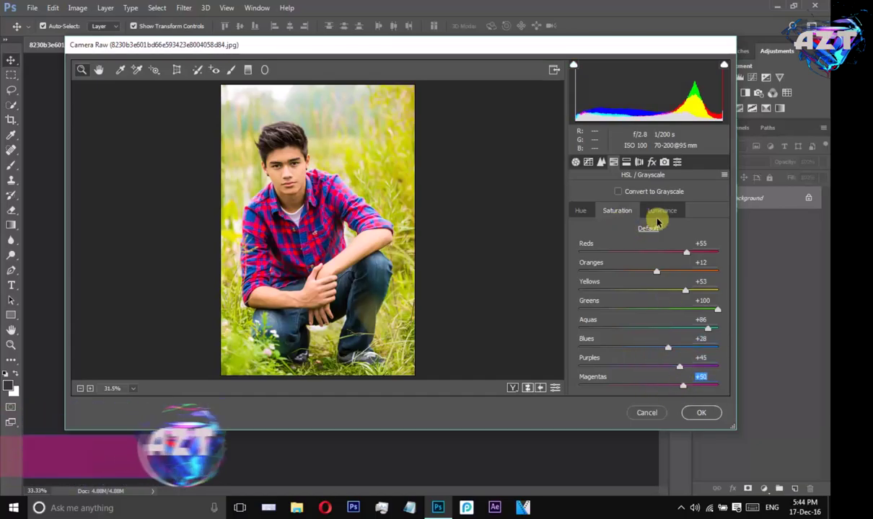
Shift the Greens hue to +63 and apply the Camera Raw filter.
left_click(581, 210)
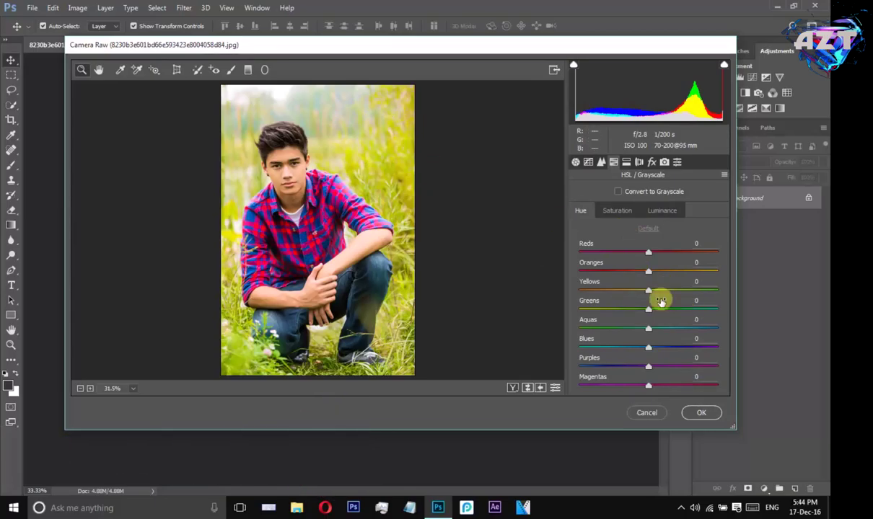
left_click_drag(654, 313, 687, 314)
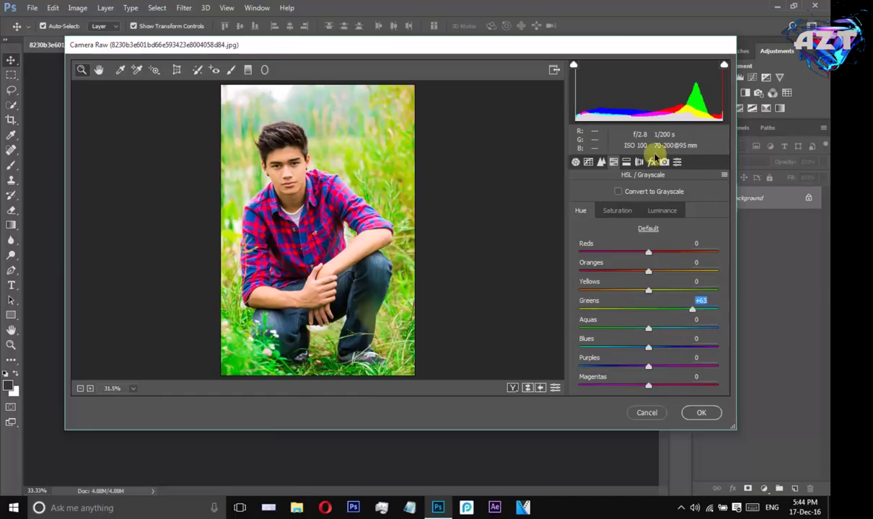
left_click(651, 163)
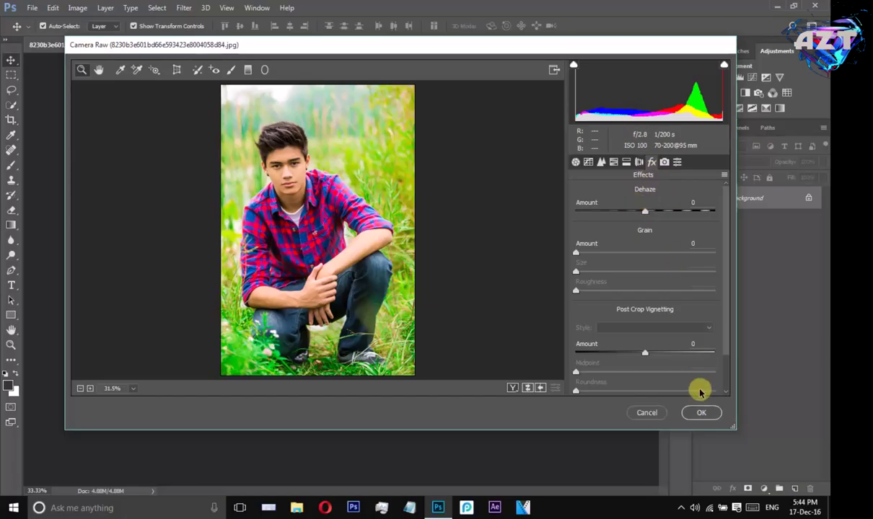
left_click(701, 412)
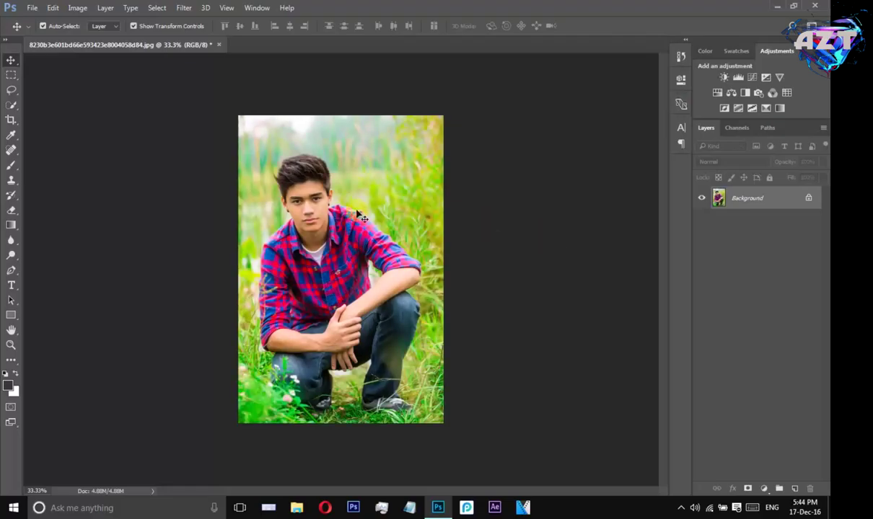
Unlock the Background into Layer 0, choose the Dodge Tool, and select Layer 0.
right_click(744, 205)
left_click(706, 386)
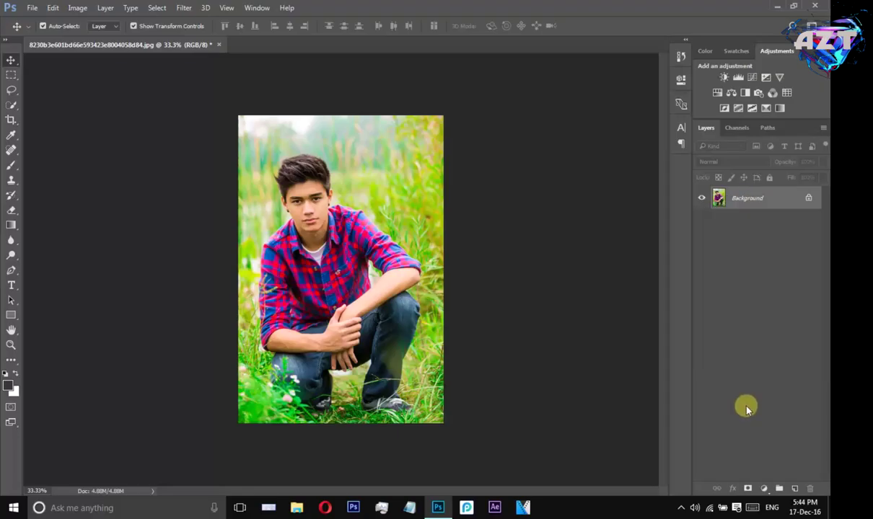
left_click(808, 198)
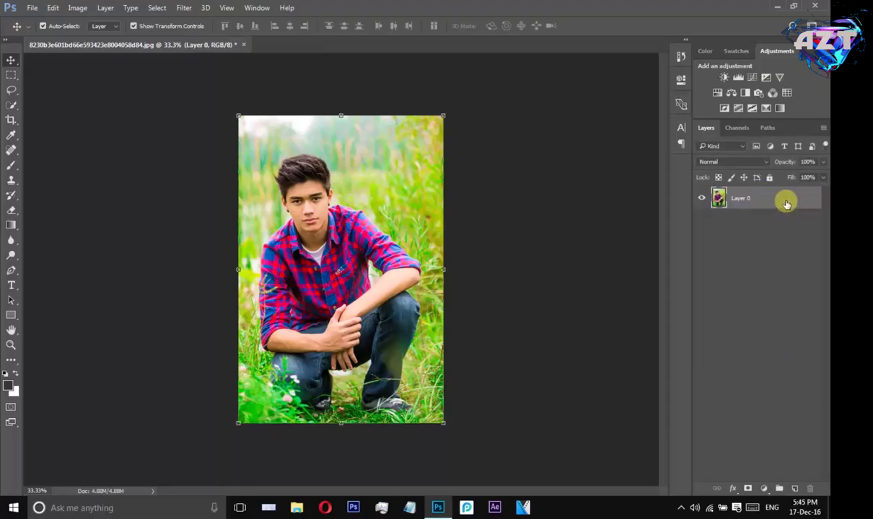
left_click(761, 247)
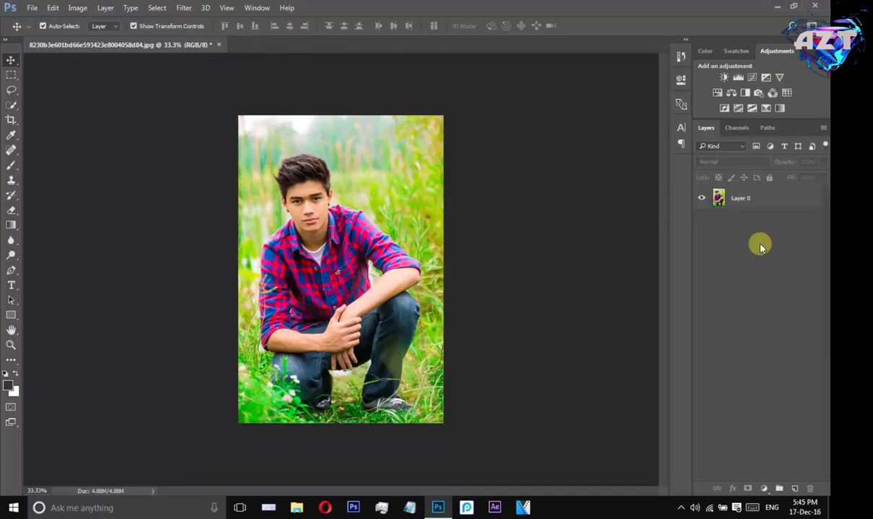
left_click(13, 254)
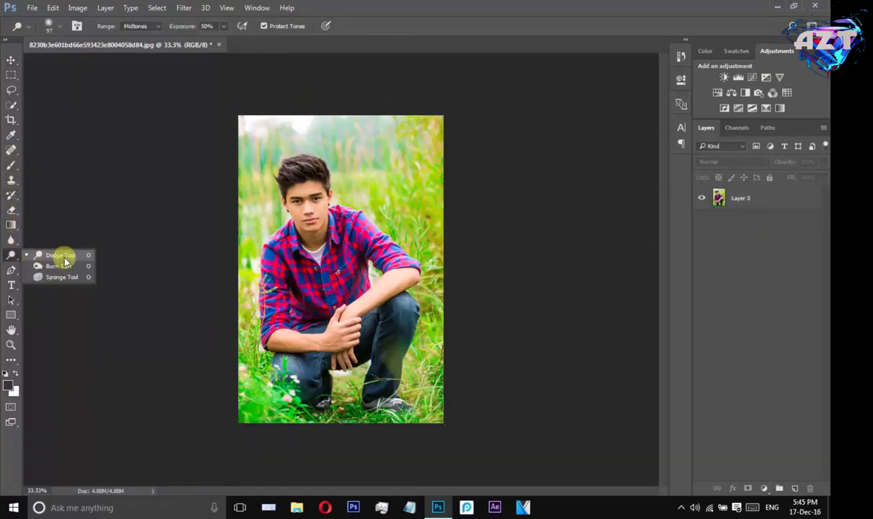
left_click(45, 257)
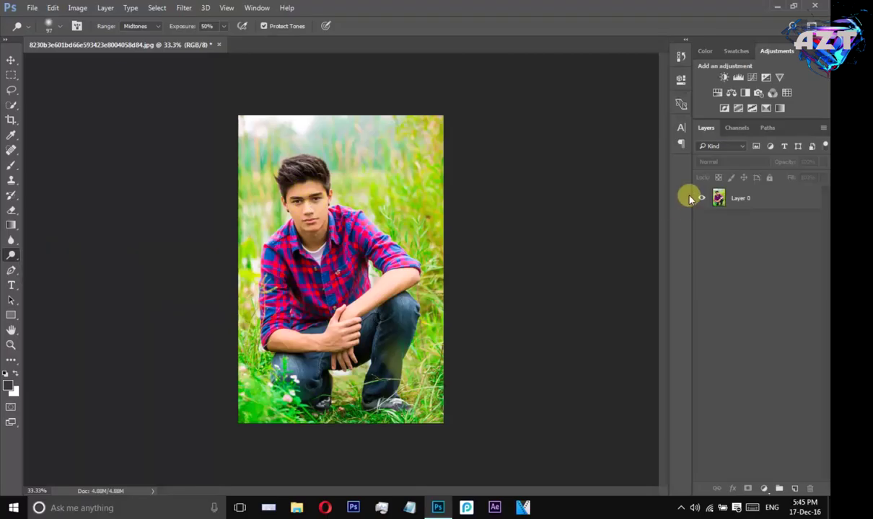
left_click(768, 202)
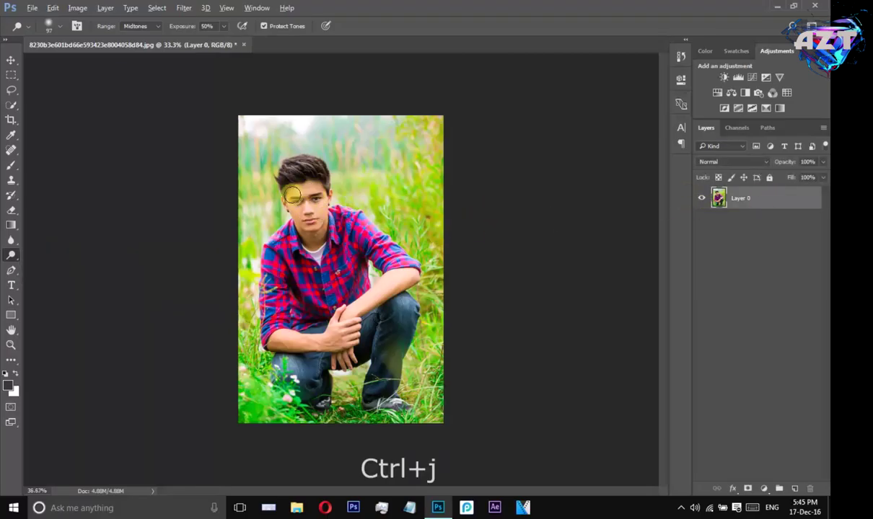
Duplicate Layer 0 into Layer 0 copy with Ctrl+J.
scroll(292, 191, "up", 2)
right_click(740, 198)
left_click(759, 200)
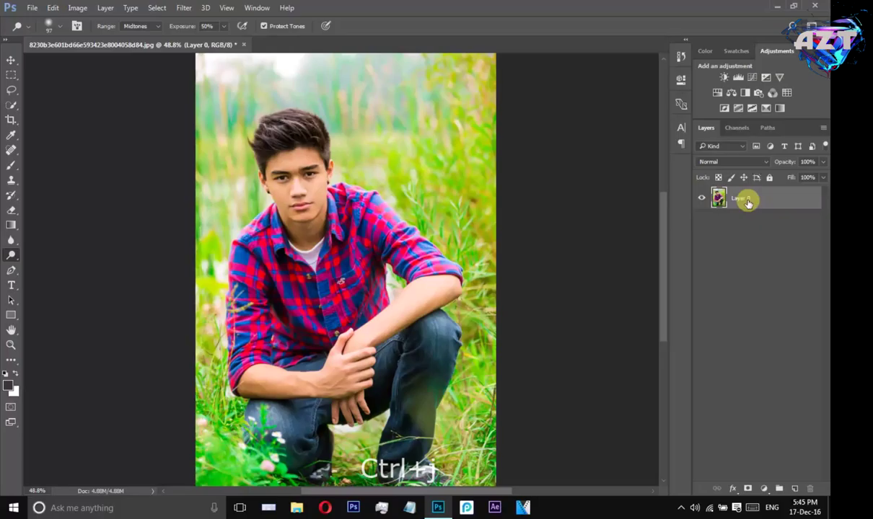
key("ctrl+j")
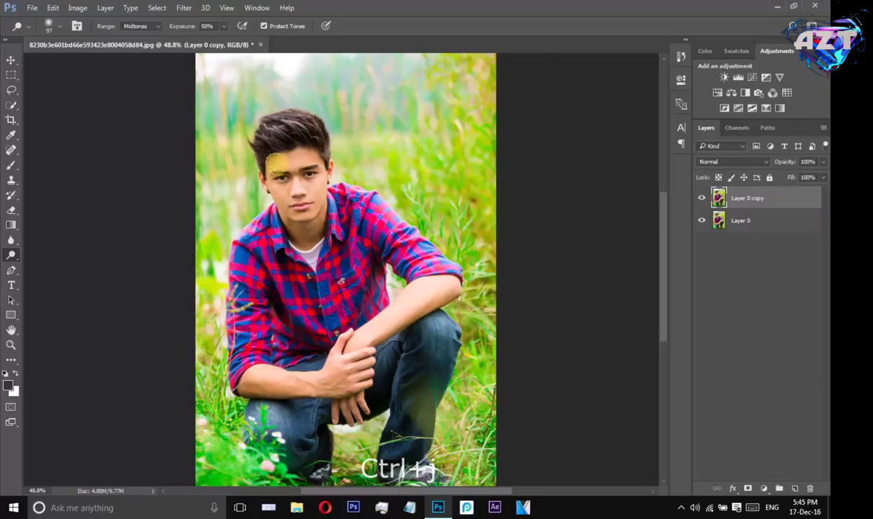
Dodge the forearm from wrist to elbow and from elbow to hand.
scroll(288, 175, "up", 2)
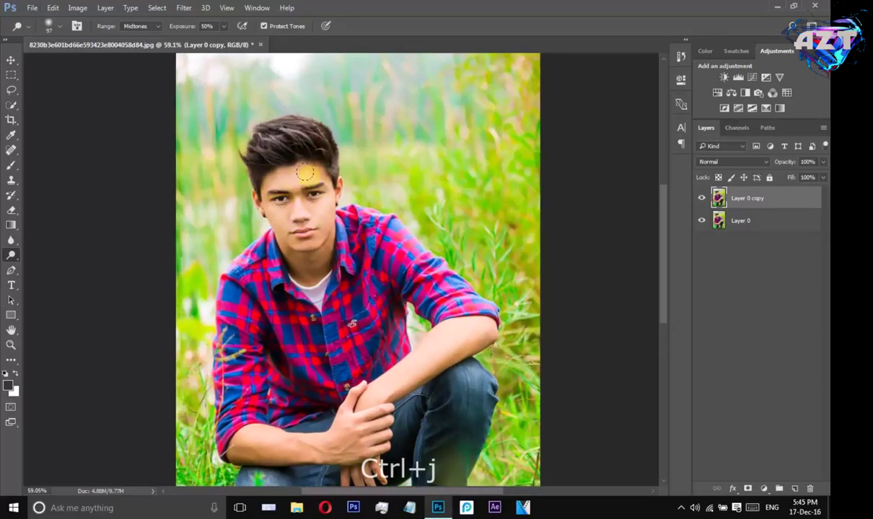
scroll(308, 219, "down", 3)
left_click_drag(369, 311, 459, 252)
scroll(472, 253, "down", 2)
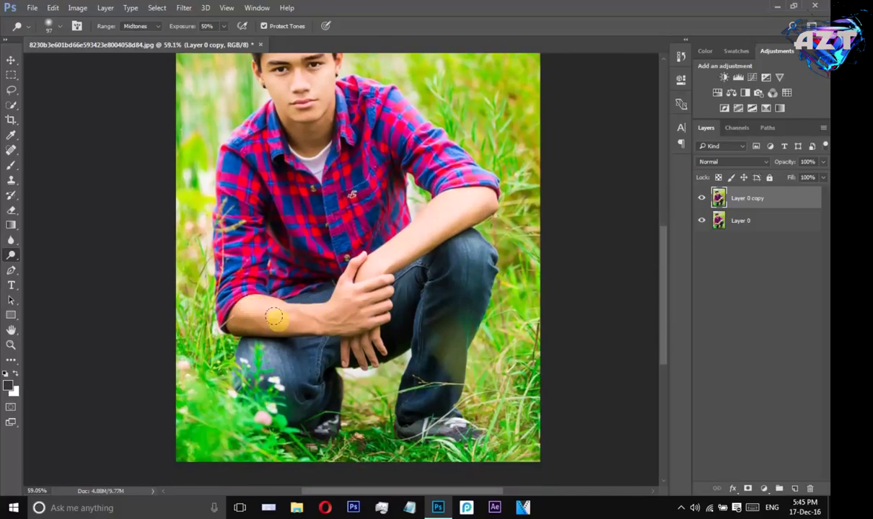
left_click_drag(247, 307, 366, 287)
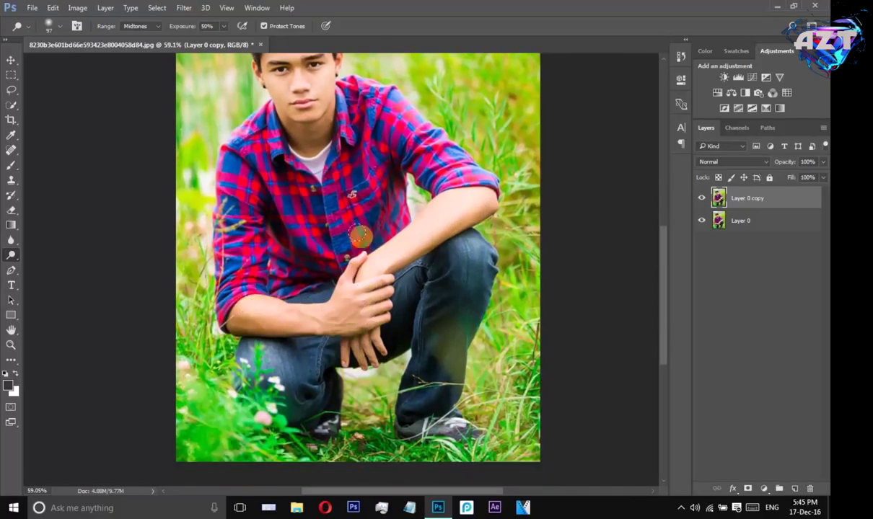
scroll(296, 129, "up", 5)
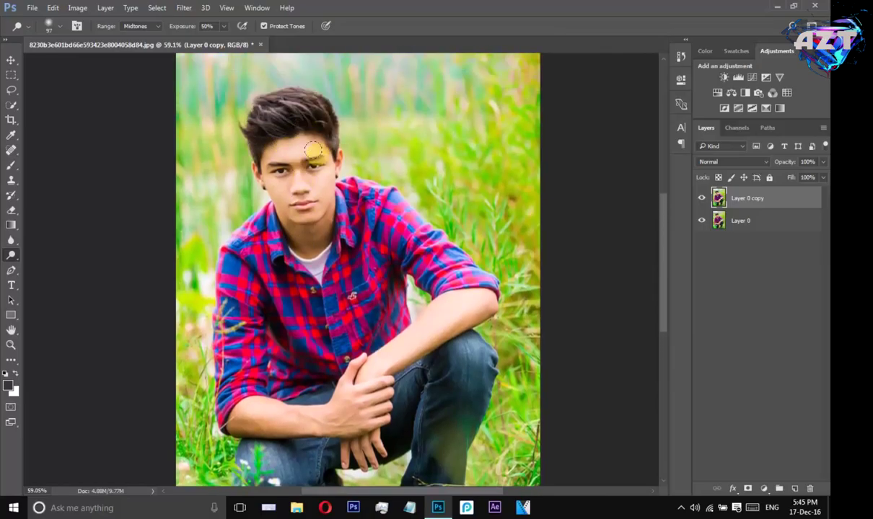
left_click(11, 268)
left_click(11, 255)
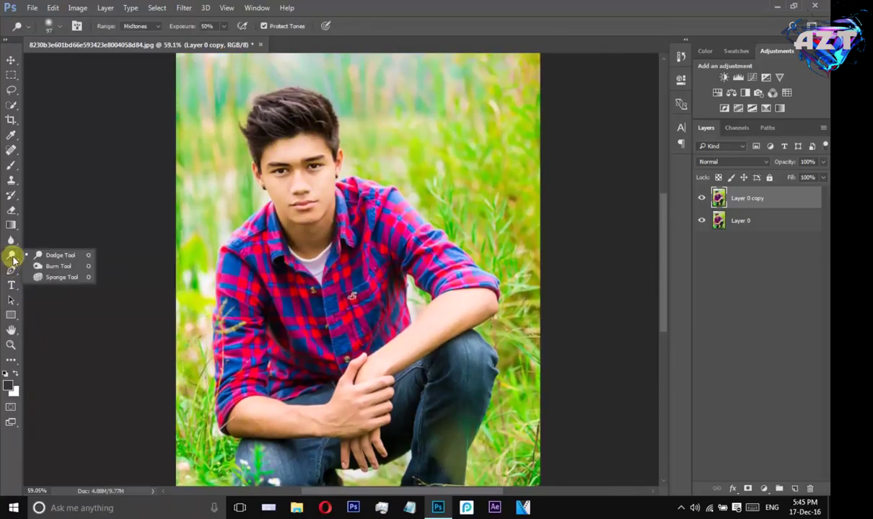
Switch to the Burn Tool and undo the stray lightening stroke on the hair.
left_click(43, 256)
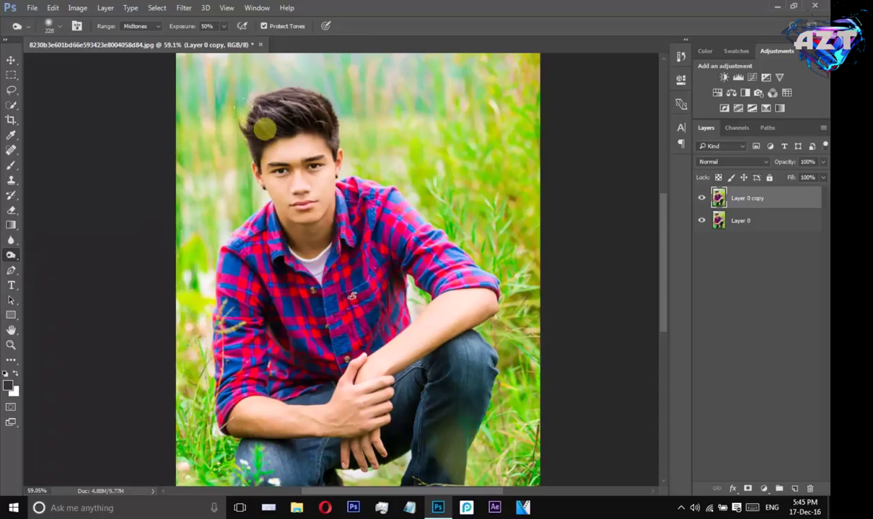
right_click(268, 122)
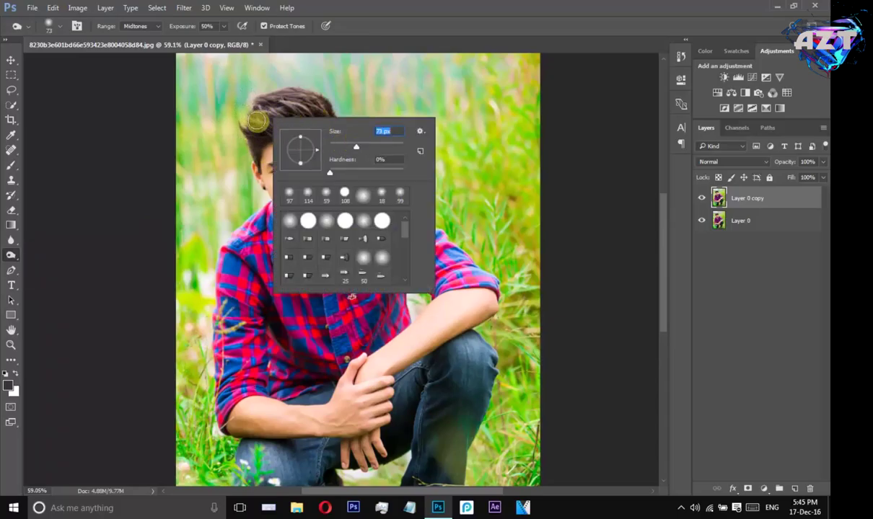
key("Return")
key("ctrl+z")
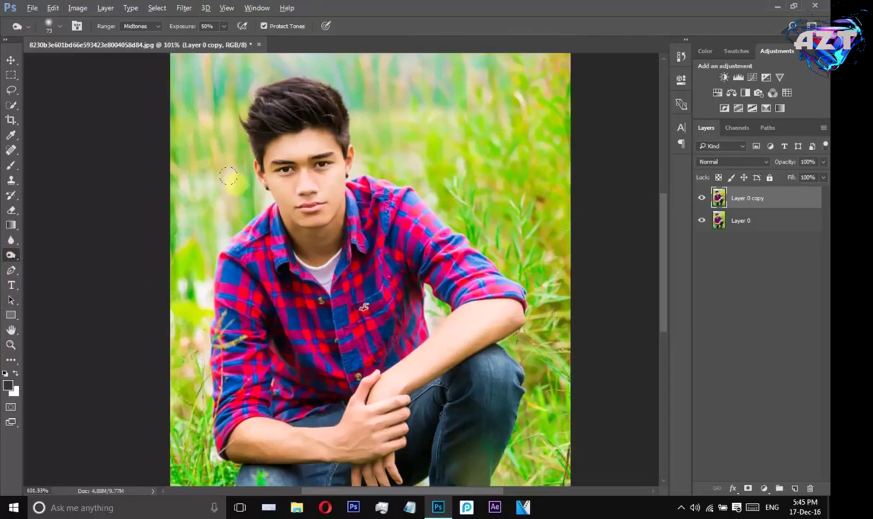
scroll(234, 181, "up", 5)
Shrink the brush to 18 px and darken both eyebrows.
right_click(347, 156)
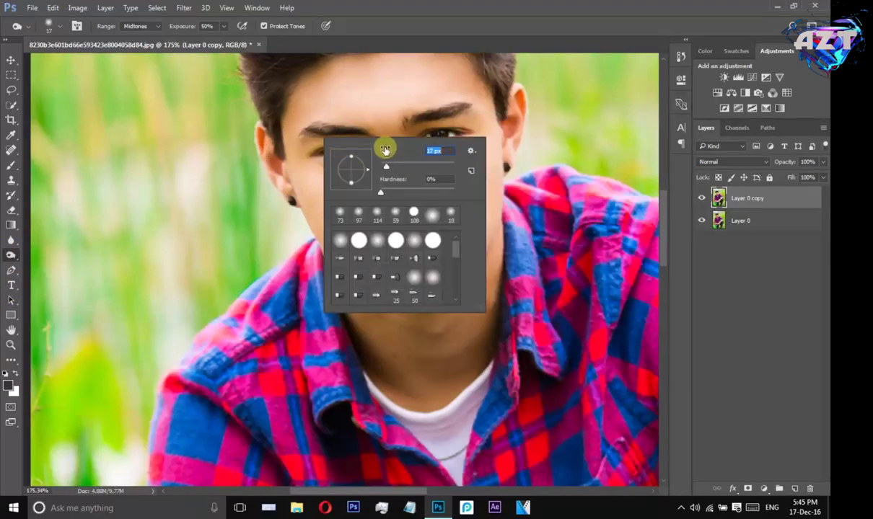
key("Return")
scroll(353, 134, "up", 3)
scroll(357, 133, "up", 3)
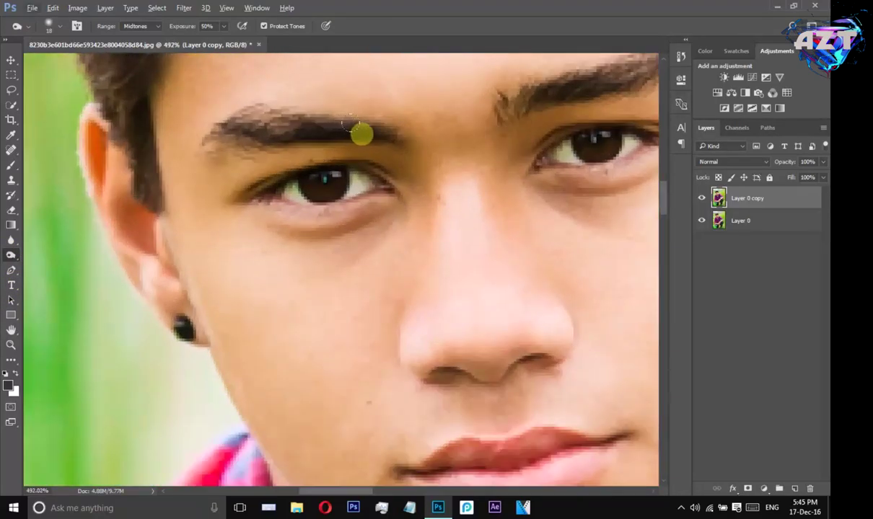
mouse_move(345, 127)
left_mouse_down()
mouse_move(240, 136)
mouse_move(517, 112)
mouse_move(642, 72)
mouse_move(469, 169)
left_mouse_up()
scroll(469, 169, "down", 5)
scroll(456, 234, "down", 2)
scroll(458, 240, "down", 2)
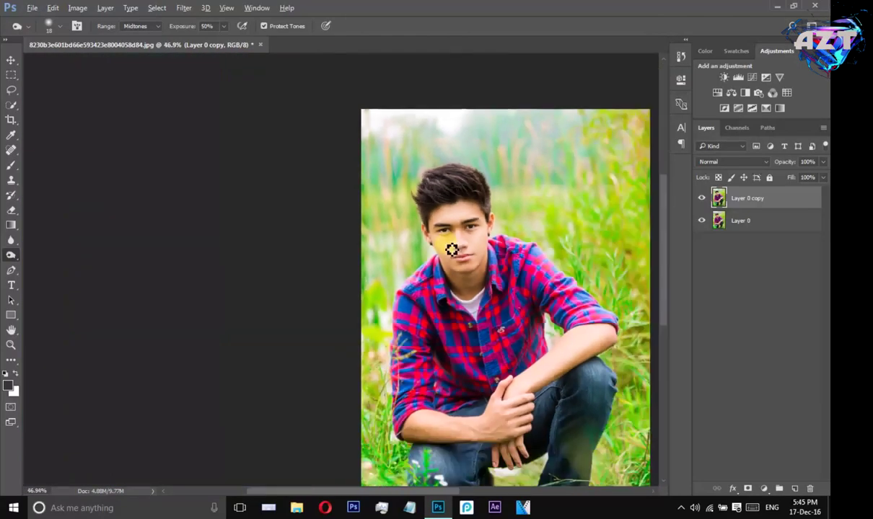
scroll(453, 250, "down", 1)
scroll(451, 249, "up", 1)
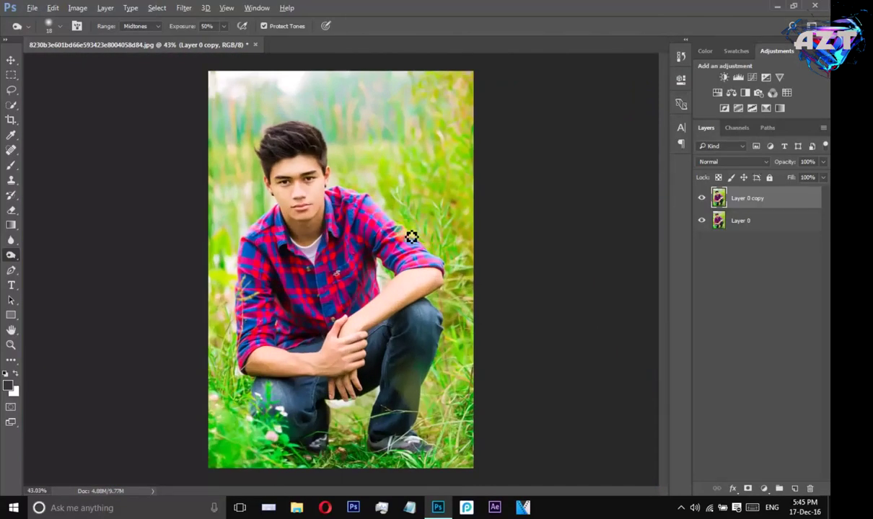
right_click(9, 257)
Switch to the Smudge Tool from the Blur/Sharpen/Smudge flyout.
left_click(6, 271)
left_click(10, 254)
left_click(13, 241)
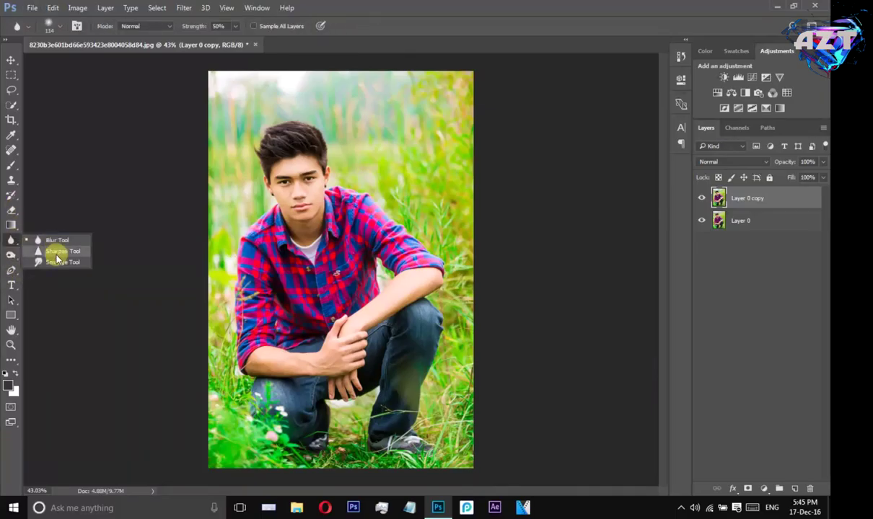
left_click(45, 259)
right_click(10, 241)
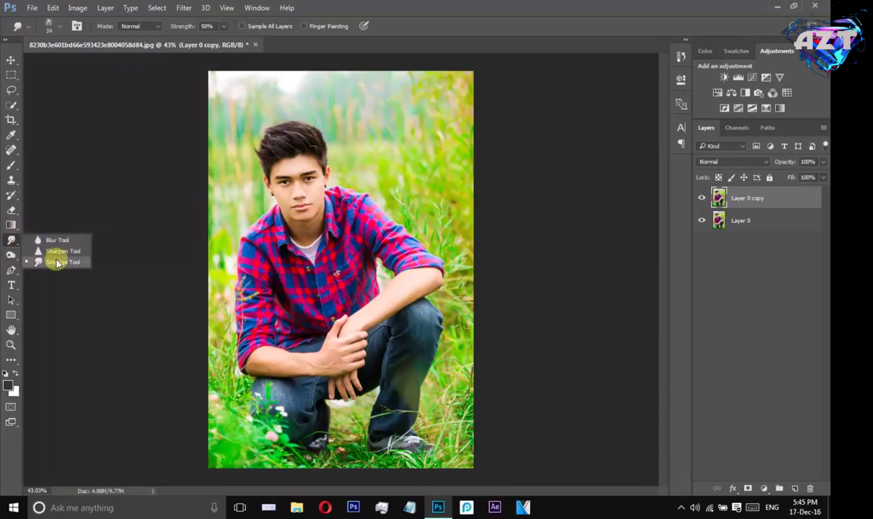
left_click(56, 257)
scroll(282, 173, "up", 2)
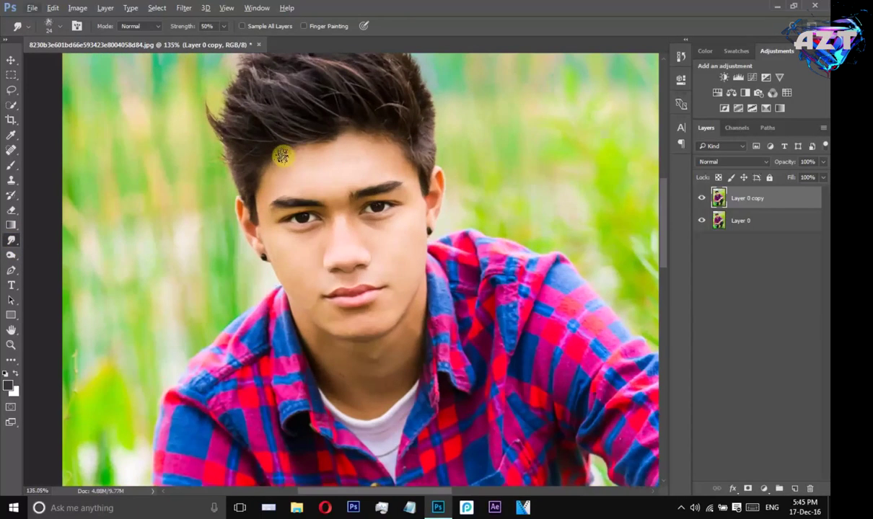
scroll(283, 159, "up", 1)
scroll(269, 124, "up", 2)
Pick a scattered textured brush preset and make Layer 0 copy the working layer.
right_click(290, 192)
scroll(352, 280, "down", 2)
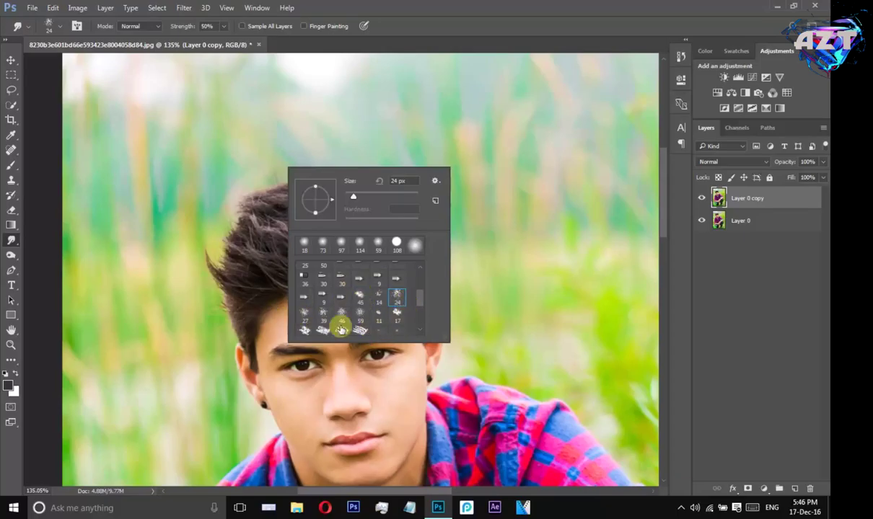
left_click(230, 249)
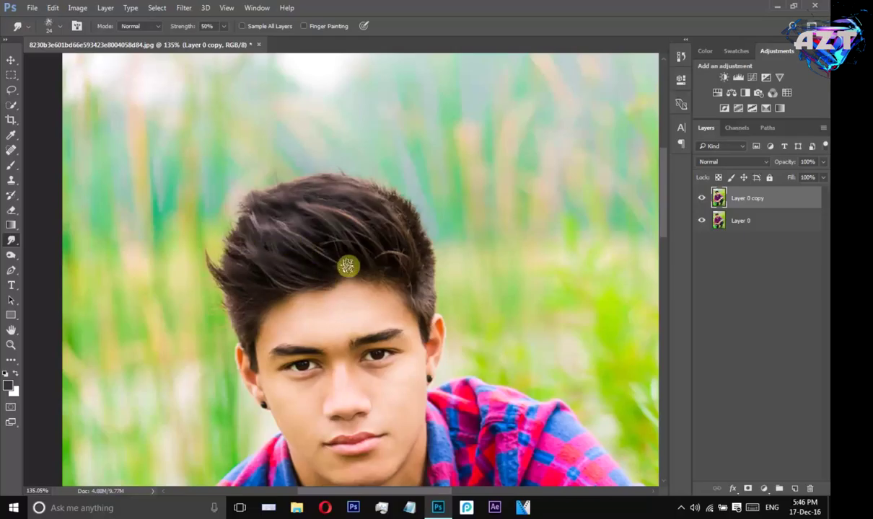
scroll(375, 244, "down", 2)
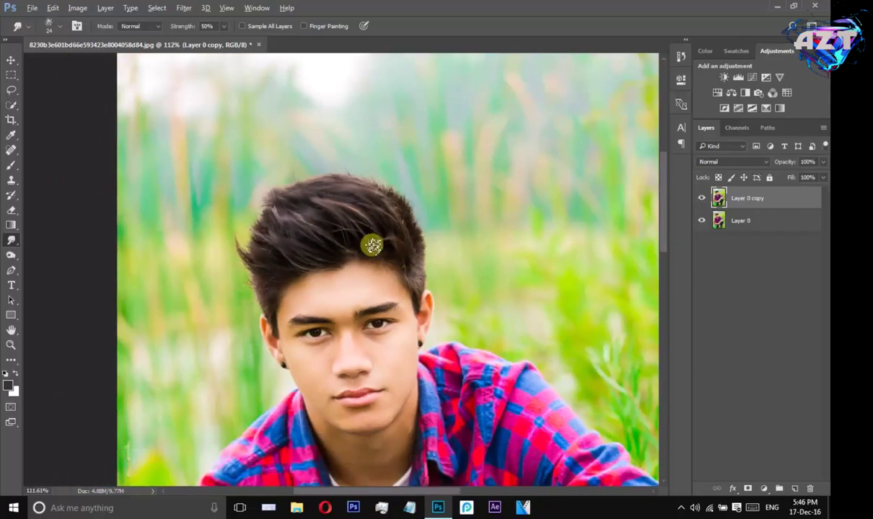
scroll(376, 244, "down", 3)
scroll(361, 214, "down", 1)
left_click(763, 195)
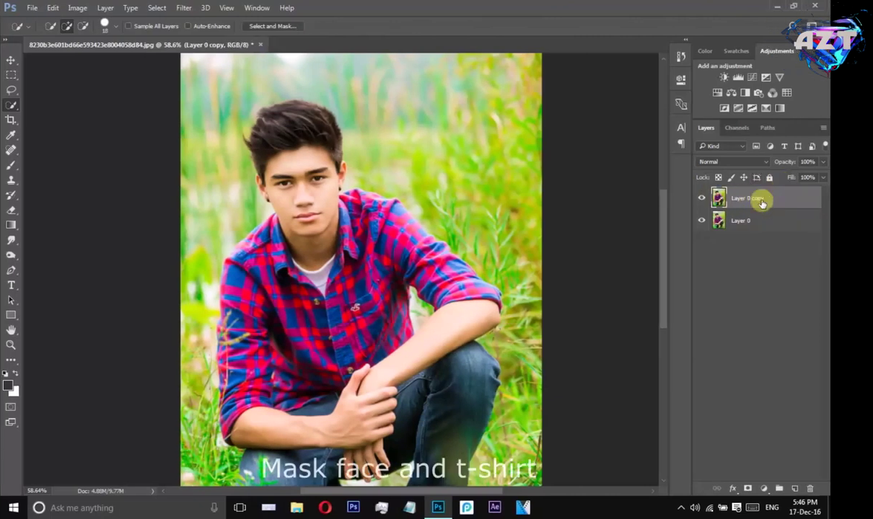
Quick-select the boy's hair, forehead, sleeves, forearms and hands.
mouse_move(262, 139)
left_mouse_down()
mouse_move(314, 192)
mouse_move(316, 240)
mouse_move(334, 244)
mouse_move(279, 244)
left_mouse_up()
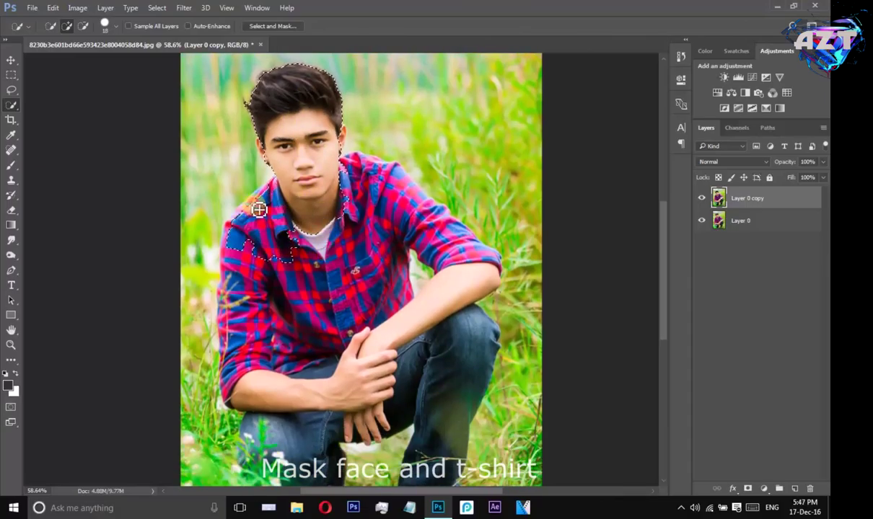
mouse_move(255, 374)
left_mouse_down()
mouse_move(253, 333)
mouse_move(243, 347)
left_mouse_up()
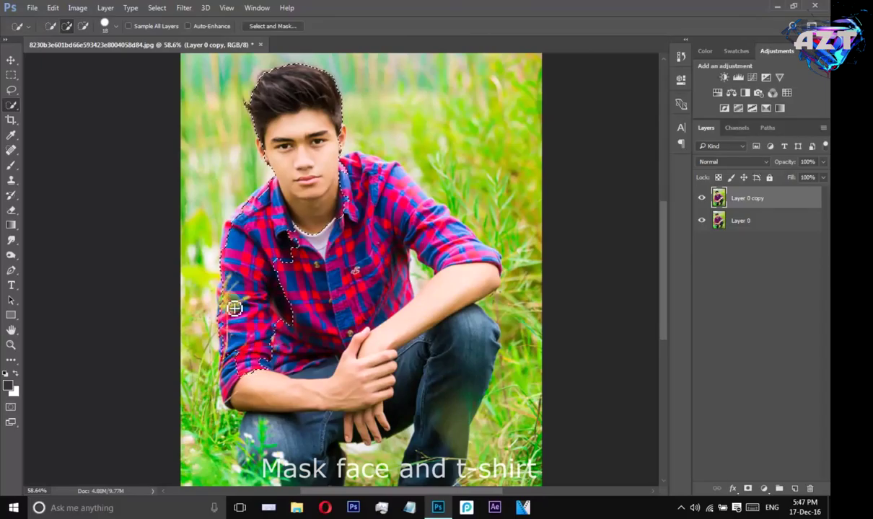
left_click_drag(237, 389, 261, 399)
mouse_move(350, 399)
left_mouse_down()
mouse_move(392, 342)
mouse_move(439, 311)
mouse_move(462, 267)
mouse_move(411, 209)
mouse_move(346, 177)
mouse_move(451, 246)
mouse_move(453, 228)
mouse_move(412, 184)
mouse_move(364, 163)
mouse_move(401, 179)
mouse_move(356, 168)
mouse_move(353, 192)
mouse_move(296, 234)
mouse_move(322, 248)
mouse_move(306, 334)
mouse_move(289, 362)
mouse_move(315, 358)
mouse_move(350, 253)
mouse_move(412, 255)
mouse_move(398, 297)
left_mouse_up()
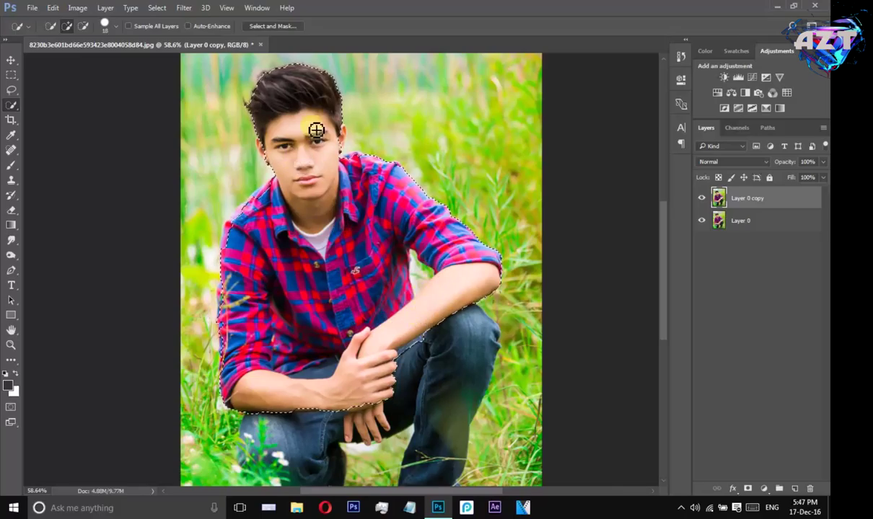
Hide Layer 0 and open Select and Mask.
scroll(312, 130, "up", 1)
scroll(317, 137, "up", 1)
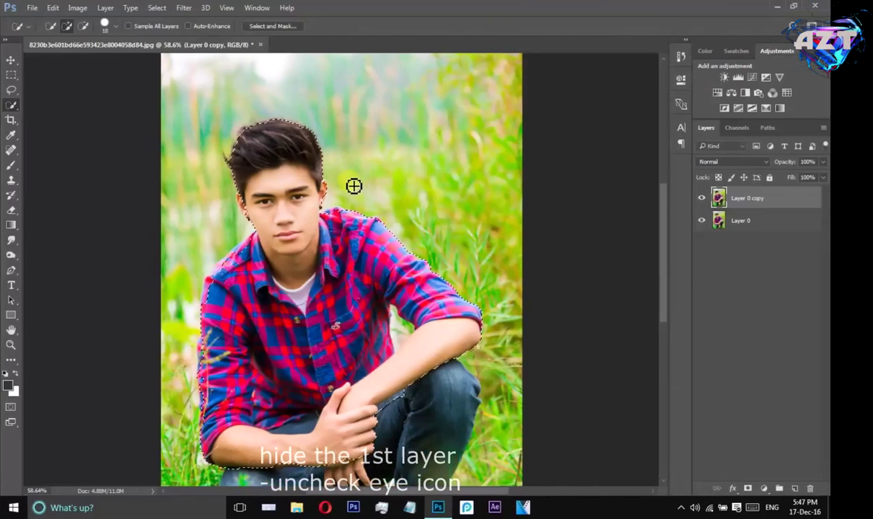
left_click(701, 221)
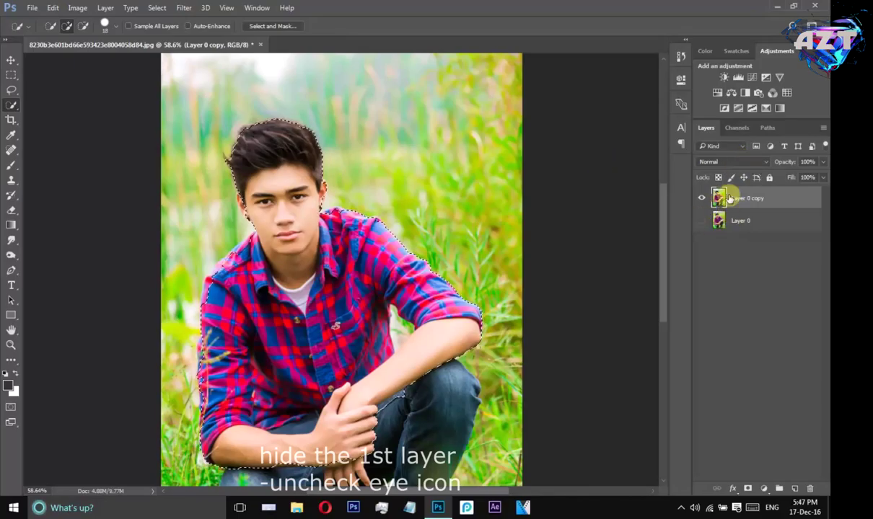
left_click(253, 26)
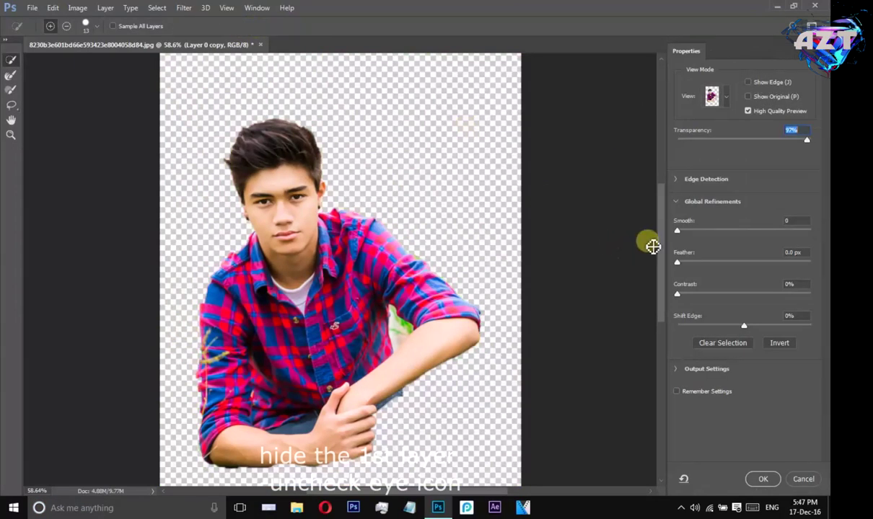
Smooth the edge to 47, brush-refine the hair's top edge, and confirm the selection.
left_click_drag(678, 231, 707, 233)
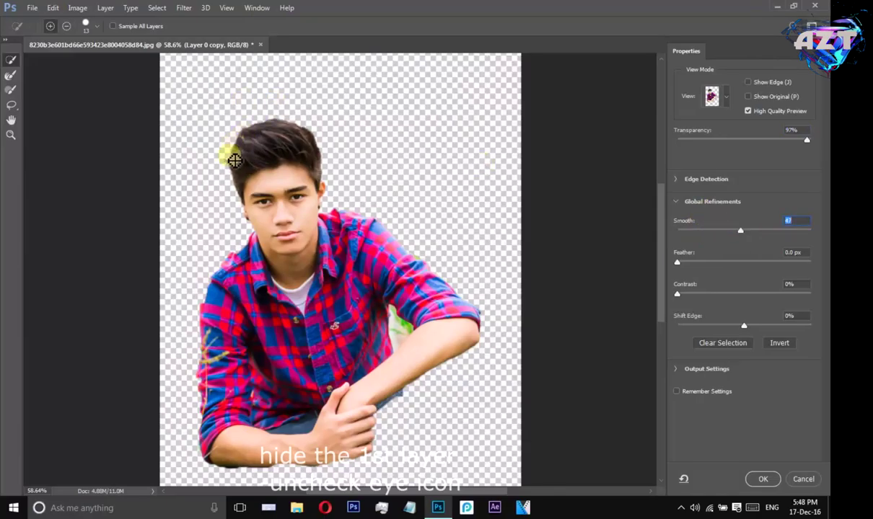
left_click_drag(241, 147, 251, 125)
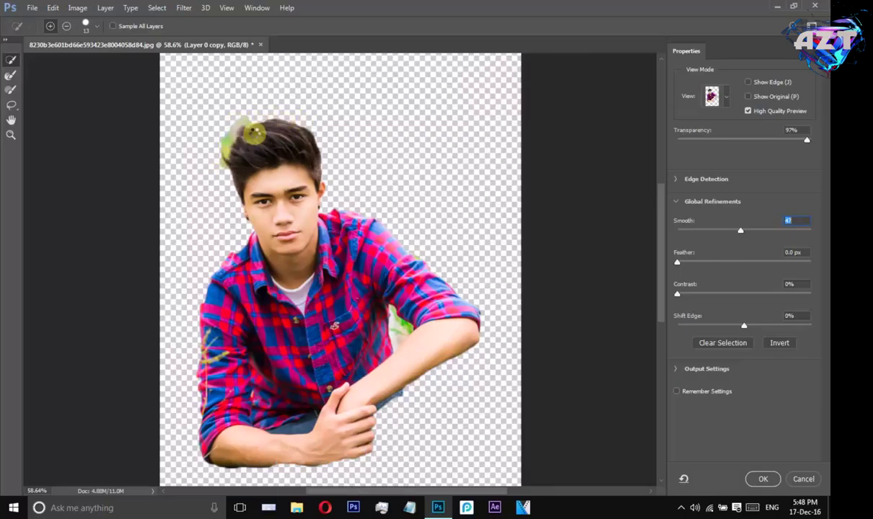
left_click_drag(254, 134, 270, 122)
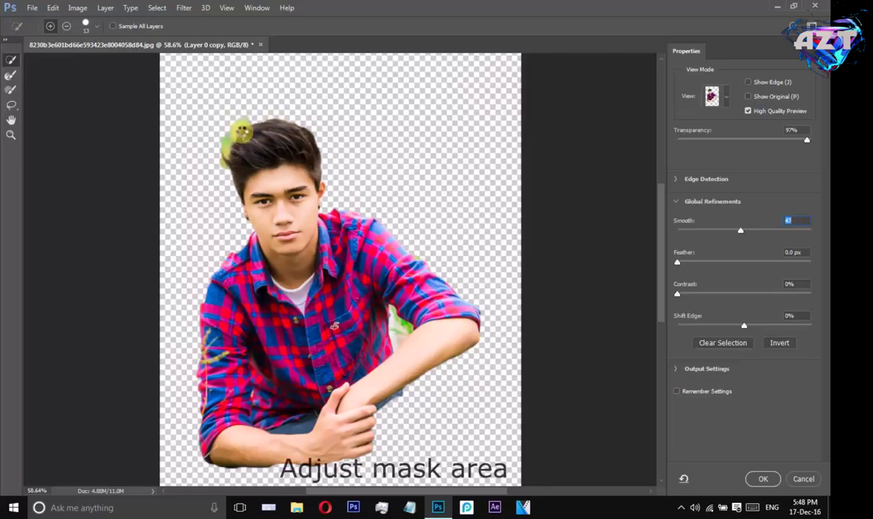
mouse_move(231, 142)
left_mouse_down()
mouse_move(283, 135)
mouse_move(245, 136)
left_mouse_up()
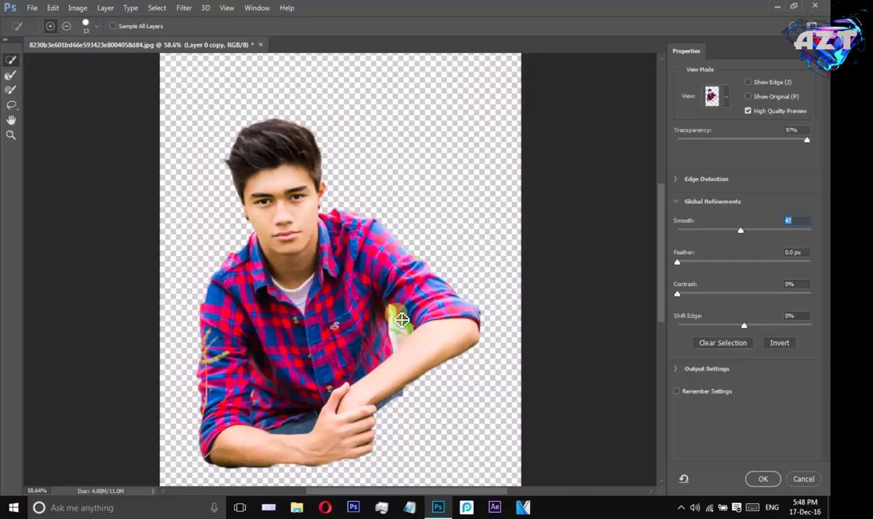
left_click(763, 479)
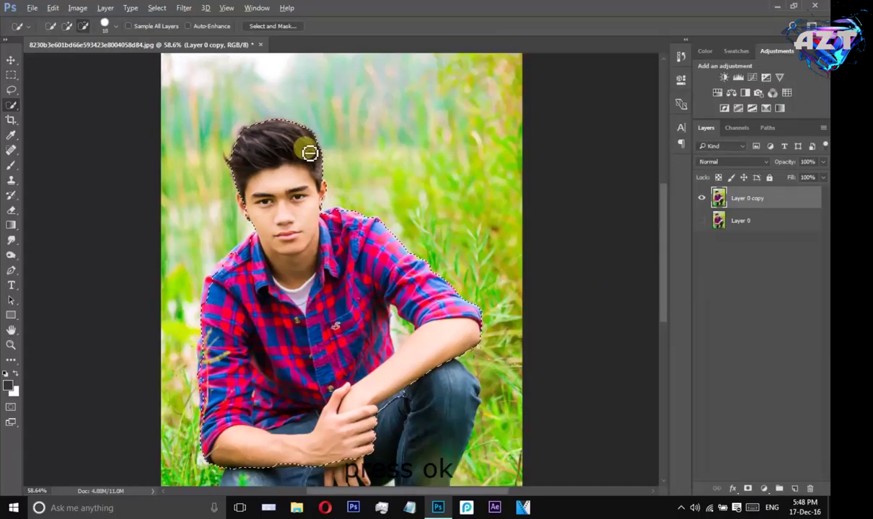
Add a new empty layer at the top of the layer stack.
scroll(342, 247, "down", 1)
scroll(342, 247, "down", 1)
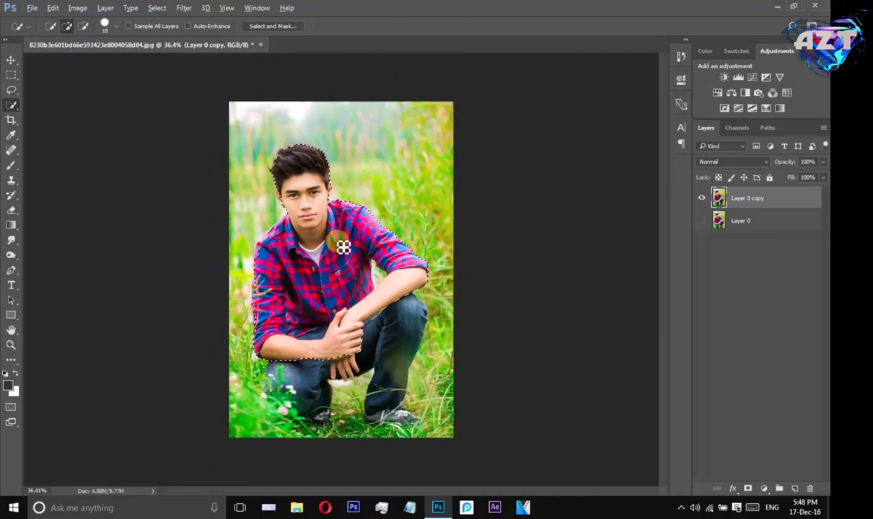
scroll(342, 246, "up", 1)
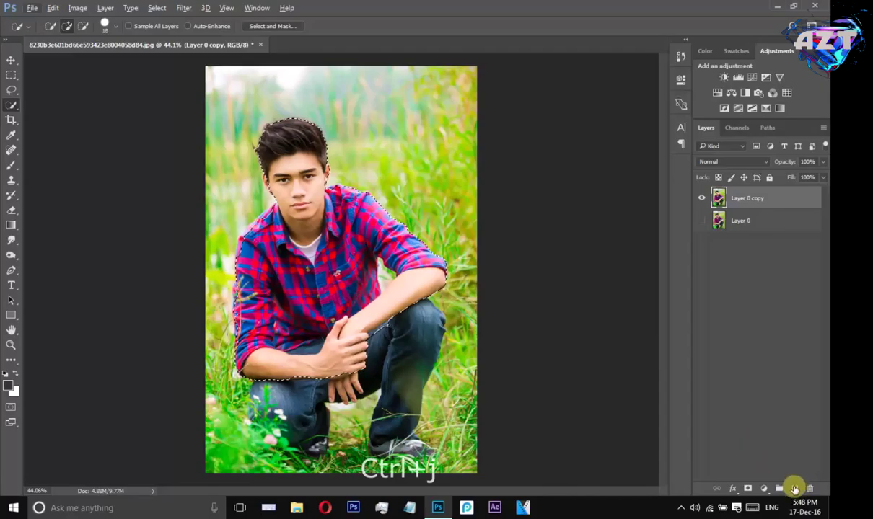
left_click(793, 489)
Select Layer 0 copy and duplicate the selected boy onto a new Layer 2 with Ctrl+J.
left_click(739, 222)
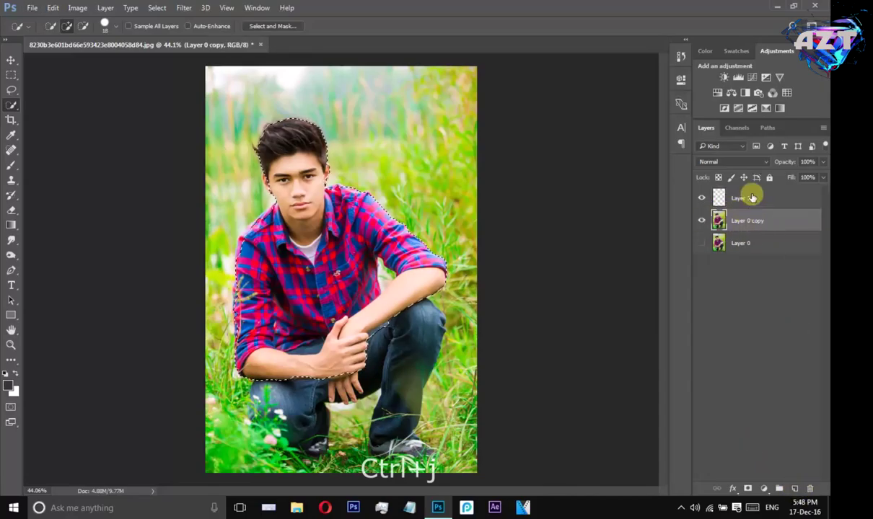
left_click(747, 195)
left_click(736, 232)
left_click(776, 221)
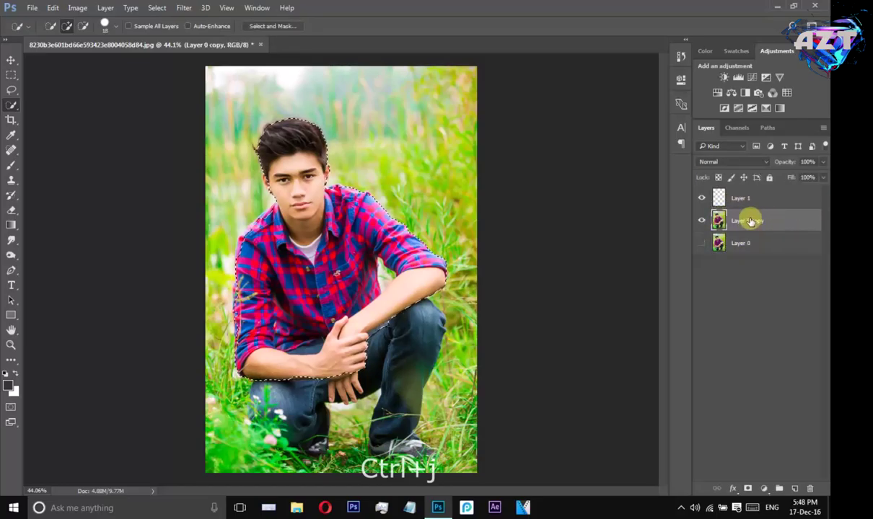
key("ctrl+j")
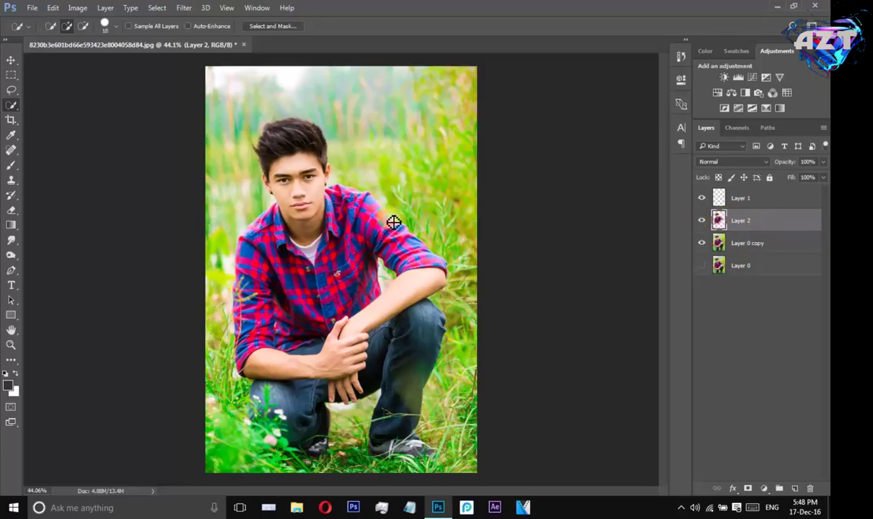
Check the cutout by toggling Layer 0 copy's visibility and test-moving the boy, then undo.
left_click(701, 243)
left_click(700, 243)
left_click(701, 243)
left_click(701, 244)
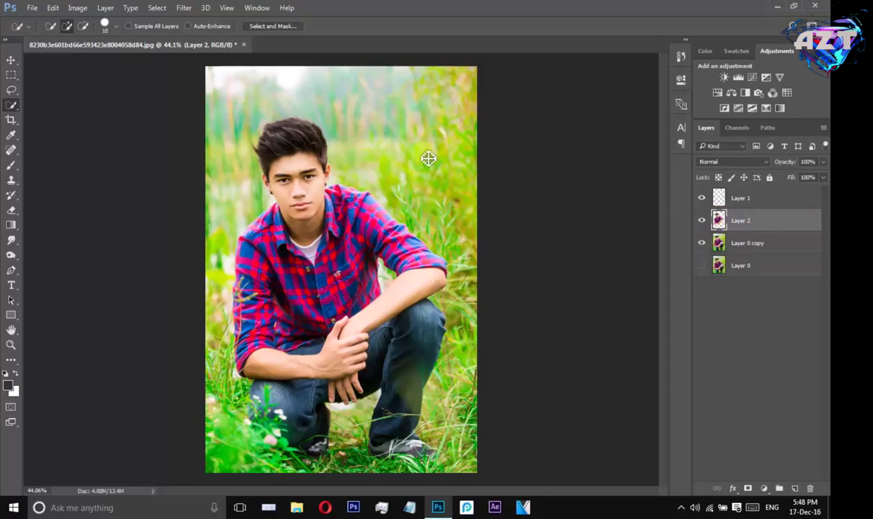
left_click(13, 60)
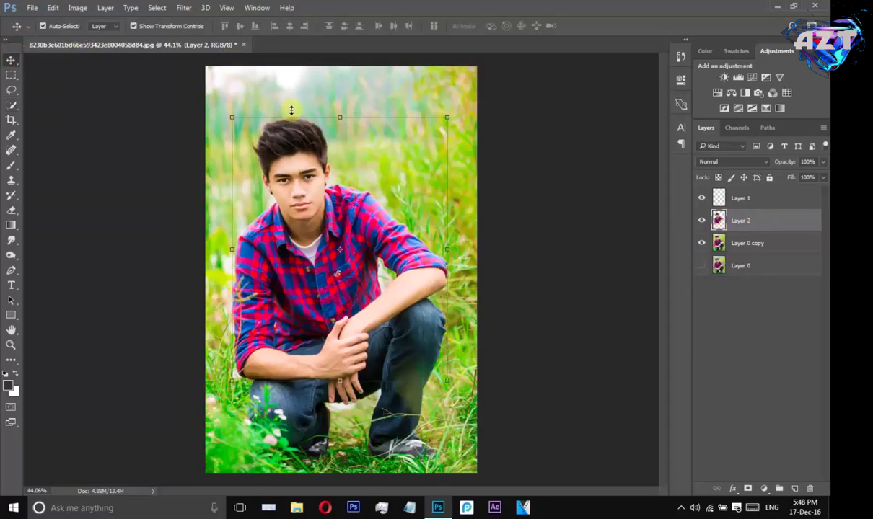
left_click_drag(488, 155, 484, 160)
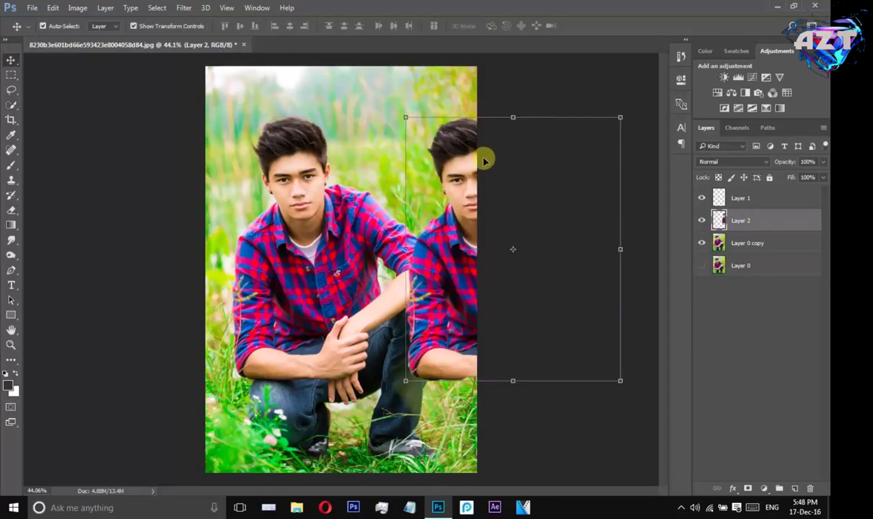
key("ctrl+z")
Glance at the Image menu, then start opening another image file.
left_click(116, 9)
mouse_move(77, 8)
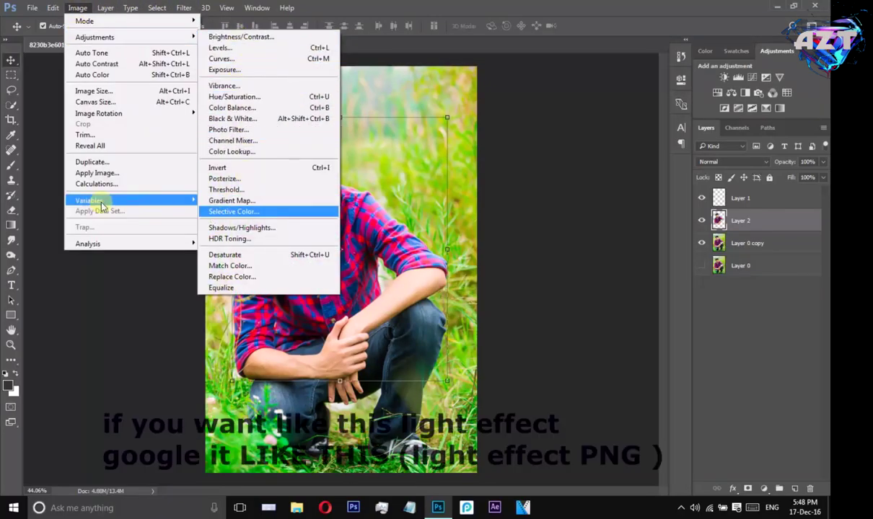
left_click(97, 257)
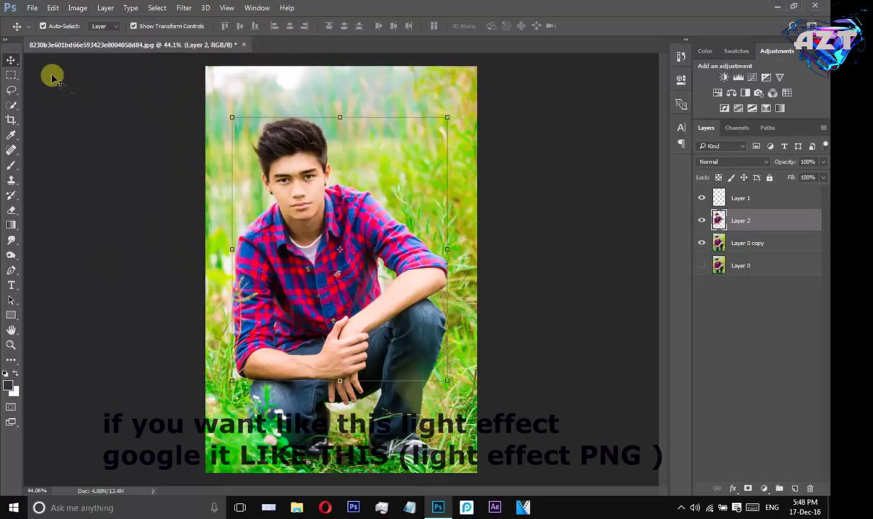
left_click(42, 6)
left_click(51, 30)
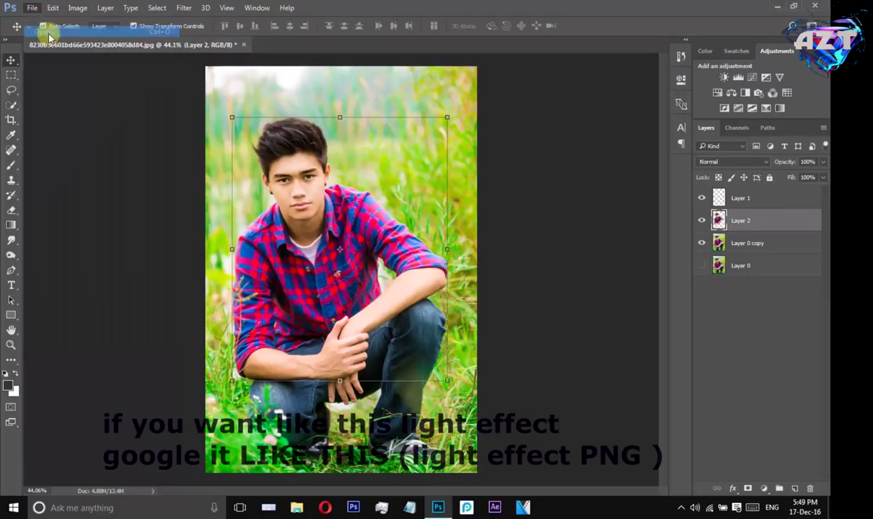
Open the yellow light image 4 (1).png from the light-effect files.
scroll(238, 159, "down", 3)
mouse_move(278, 155)
left_mouse_down()
mouse_move(180, 142)
mouse_move(272, 140)
left_mouse_up()
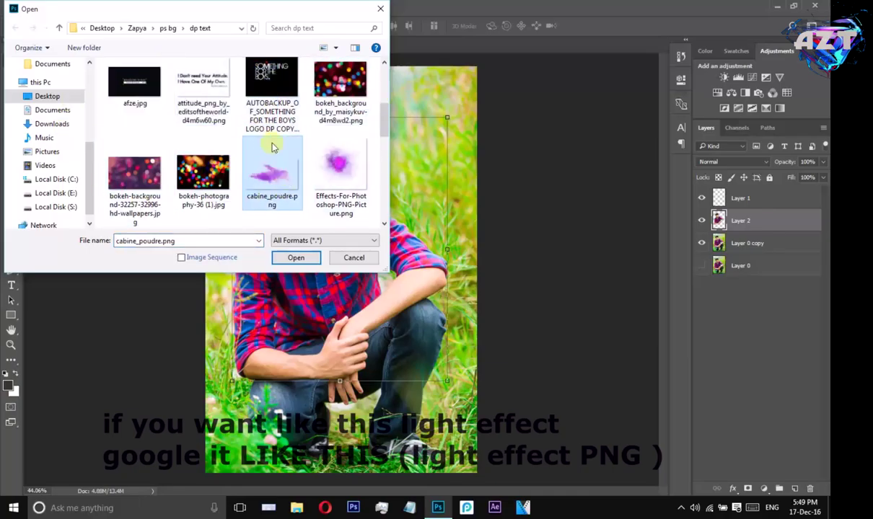
left_click(230, 122)
scroll(231, 133, "up", 3)
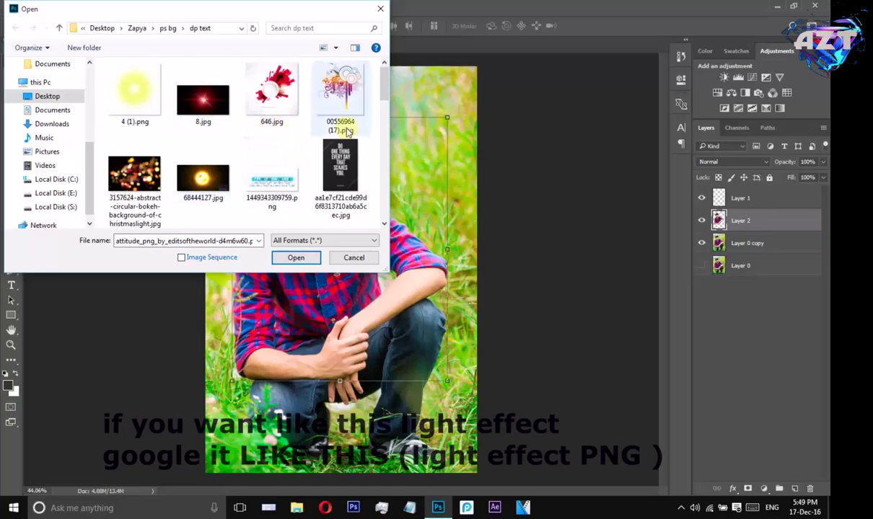
left_click(156, 88)
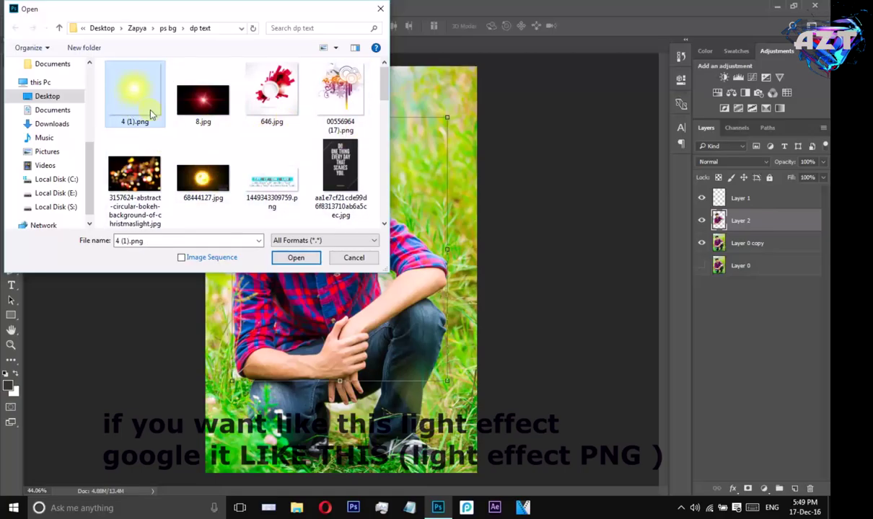
left_click(312, 261)
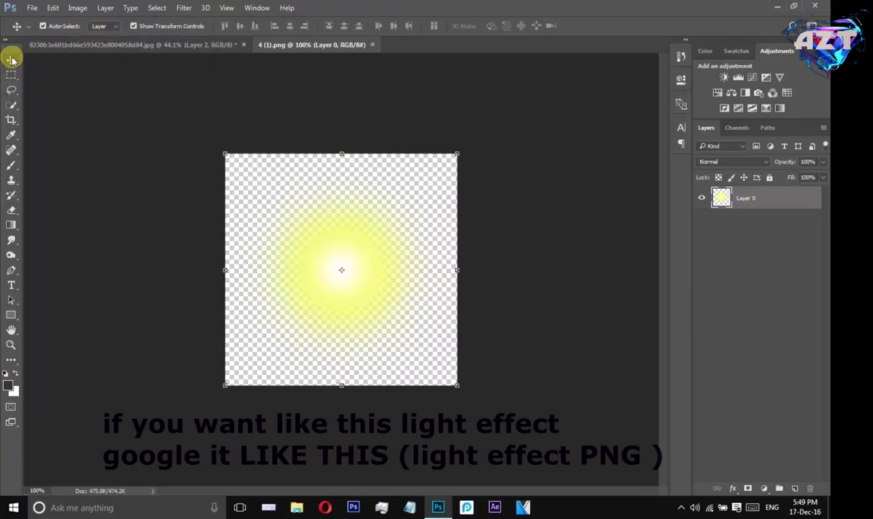
Select the whole glow, drag it into the portrait, and place it below Layer 2.
left_click(53, 8)
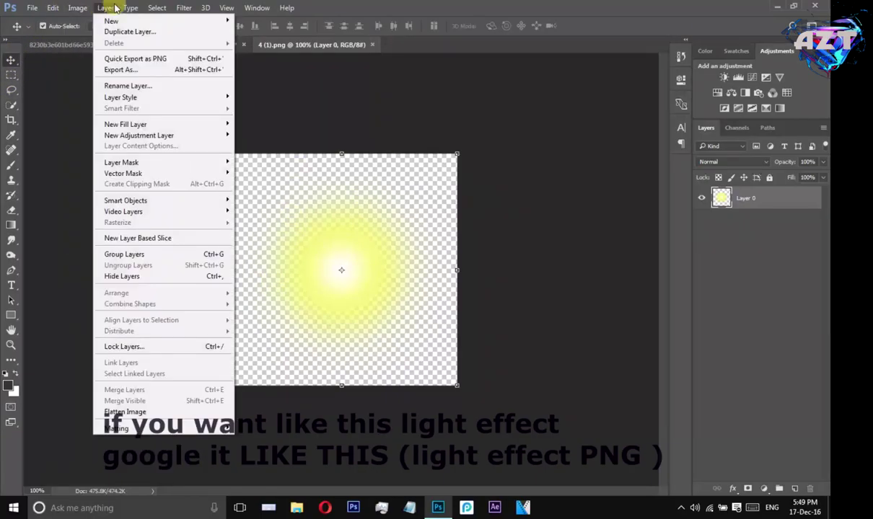
left_click(187, 21)
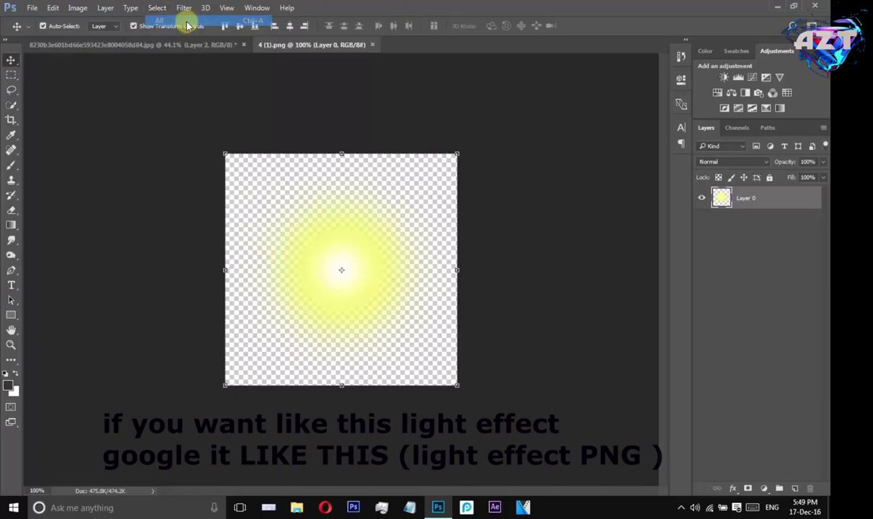
left_click_drag(376, 300, 330, 233)
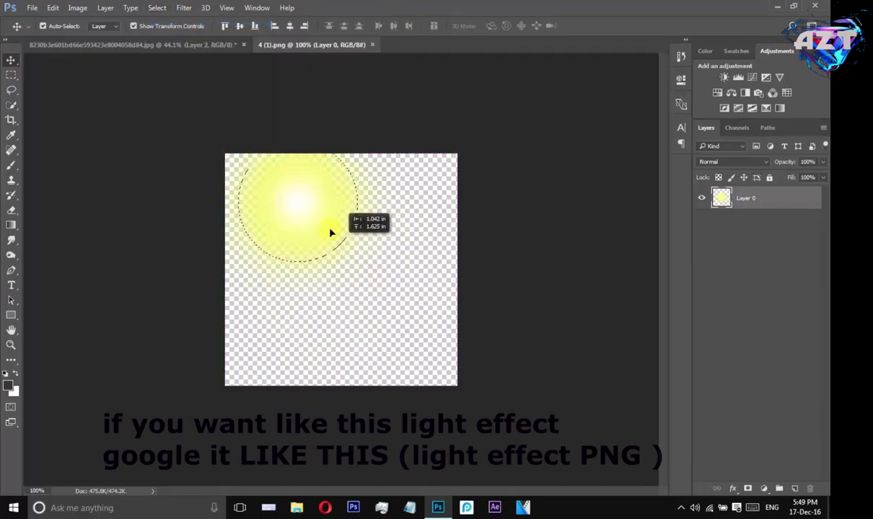
mouse_move(331, 232)
left_mouse_down()
mouse_move(323, 249)
mouse_move(314, 178)
left_mouse_up()
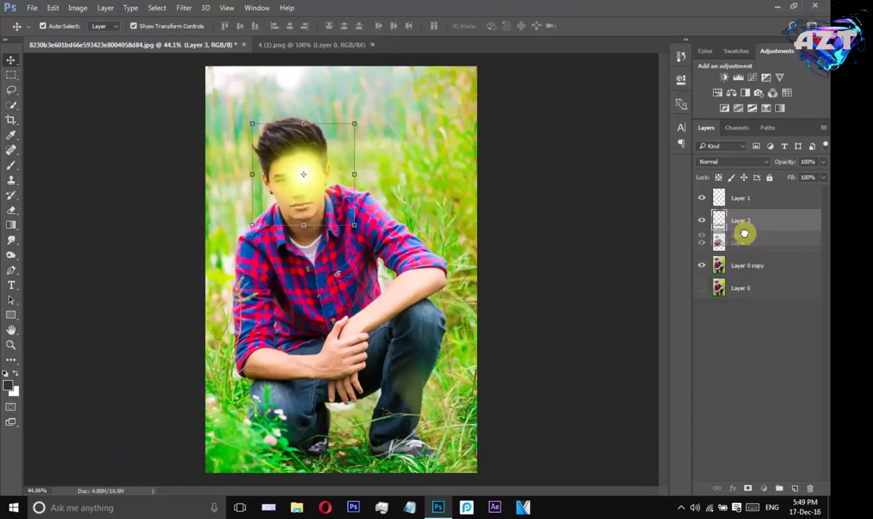
left_click_drag(730, 219, 744, 253)
Select the glow Layer 3, undoing two accidental moves of the boy's layer.
left_click_drag(332, 209, 402, 208)
key("ctrl+z")
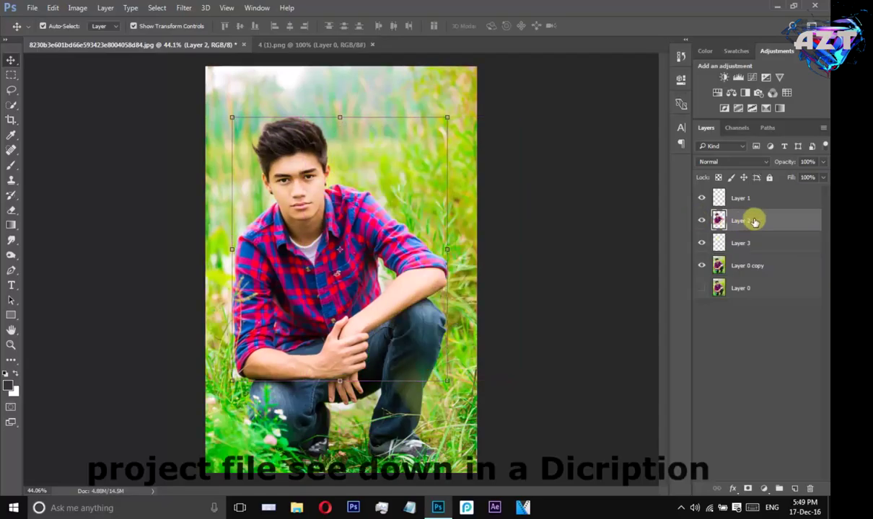
left_click(756, 244)
left_click_drag(333, 194, 401, 193)
key("ctrl+z")
left_click(750, 291)
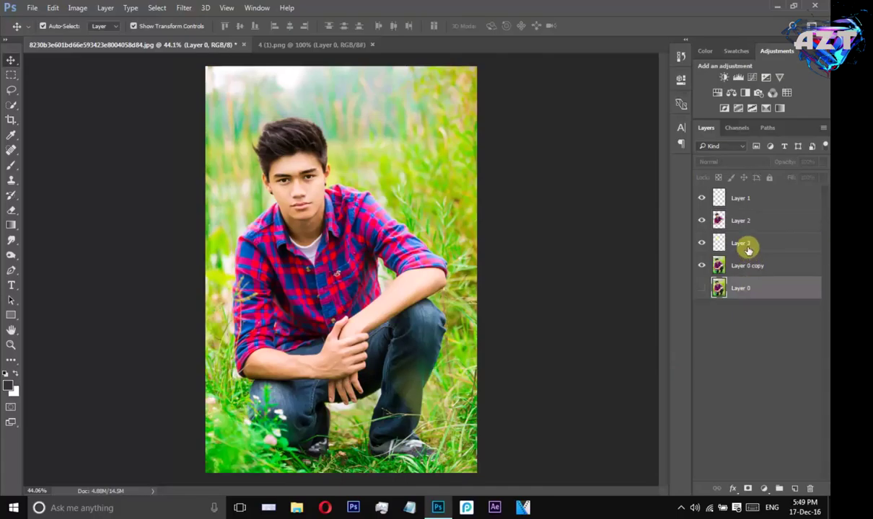
left_click(742, 244)
With Layer 2 hidden, move the glow beside the boy's head, then show Layer 2 again.
left_click(698, 221)
left_click(699, 221)
left_click(699, 221)
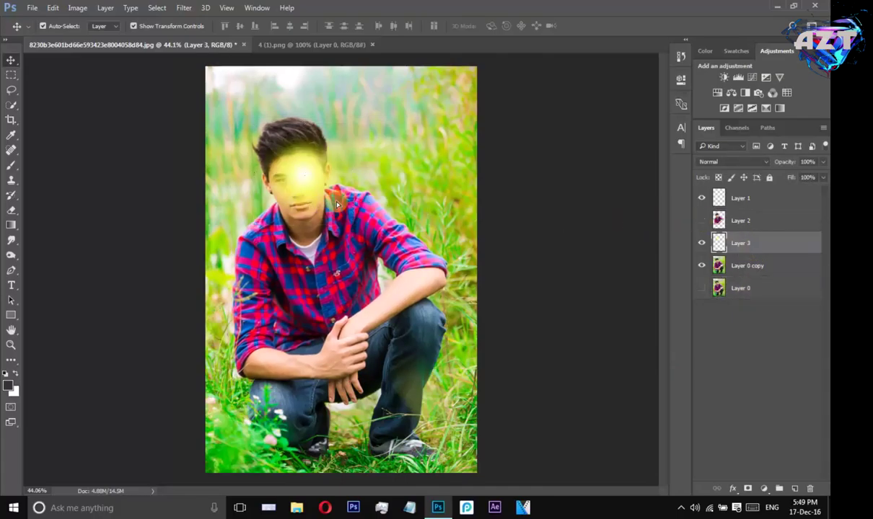
left_click_drag(335, 195, 409, 195)
left_click(699, 221)
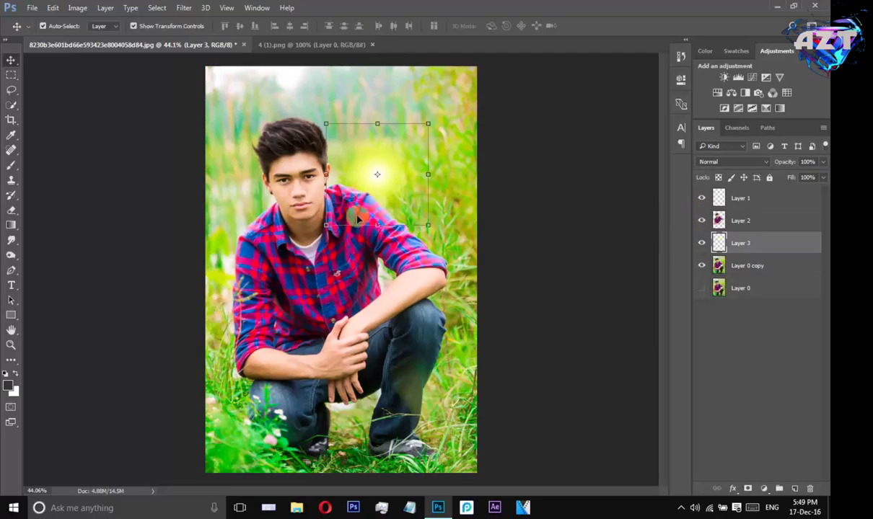
Enlarge the glow to about 300% and move it up and left over the photo.
left_click_drag(430, 226, 489, 281)
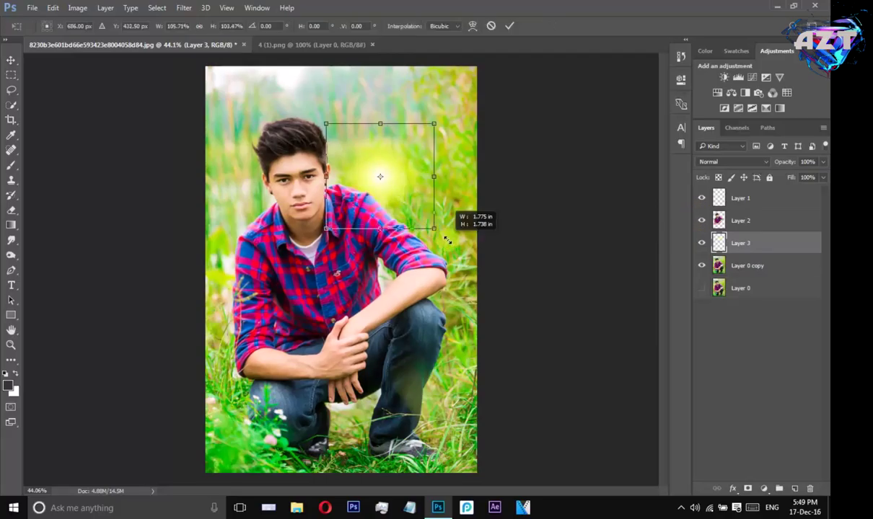
left_click_drag(441, 248, 320, 185)
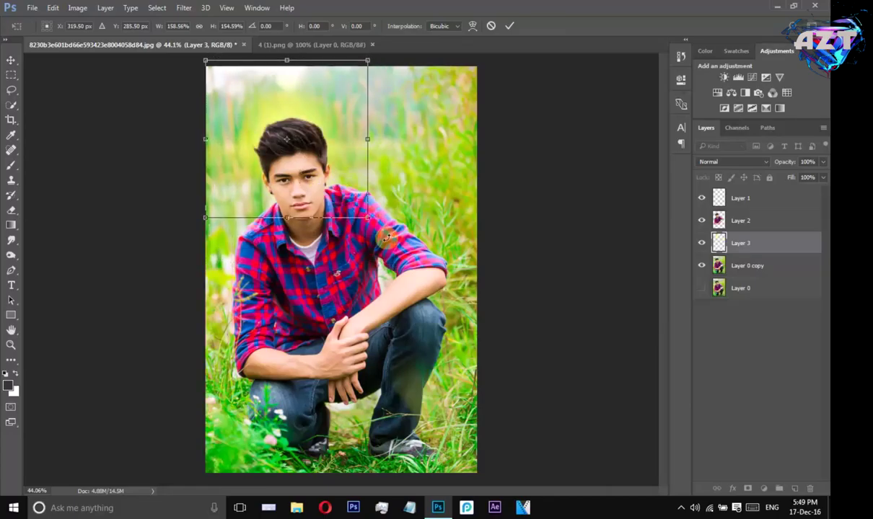
left_click_drag(368, 216, 515, 363)
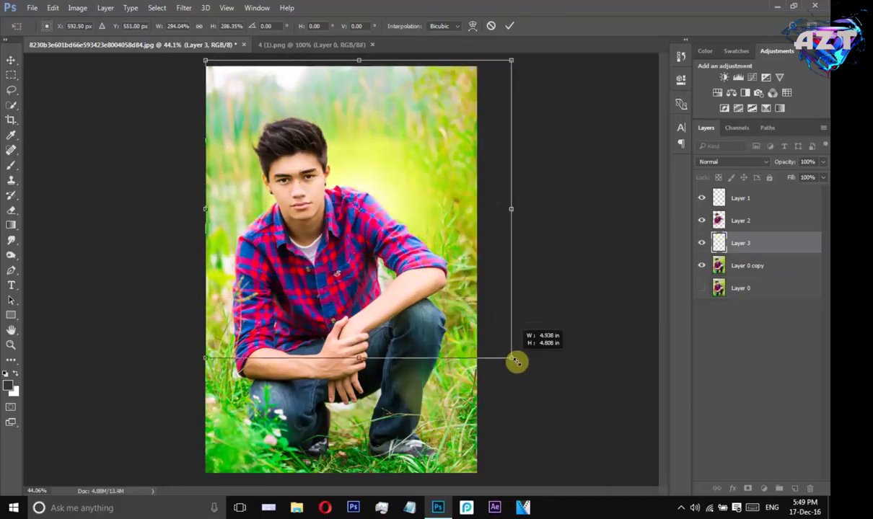
left_click_drag(407, 303, 360, 284)
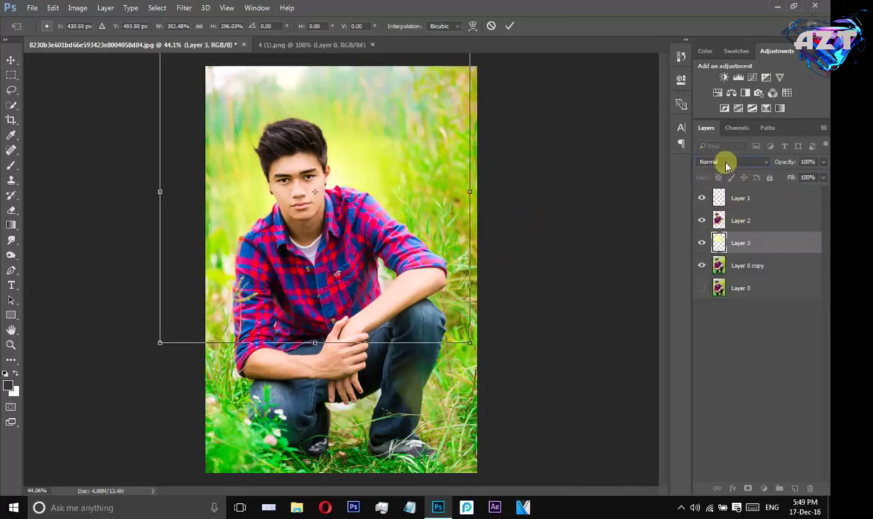
Cycle the glow's blend modes to Soft Light and commit the transform.
left_click(725, 163)
left_click(719, 196)
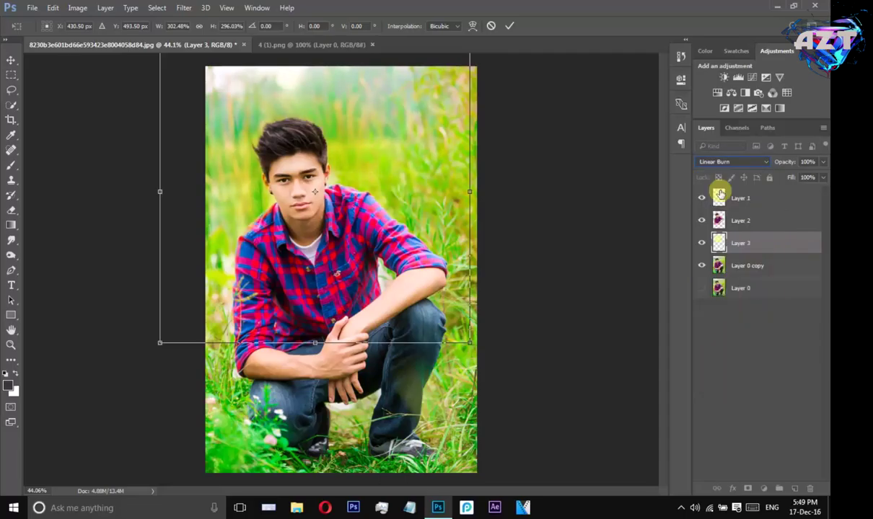
key("Down")
key("Down")
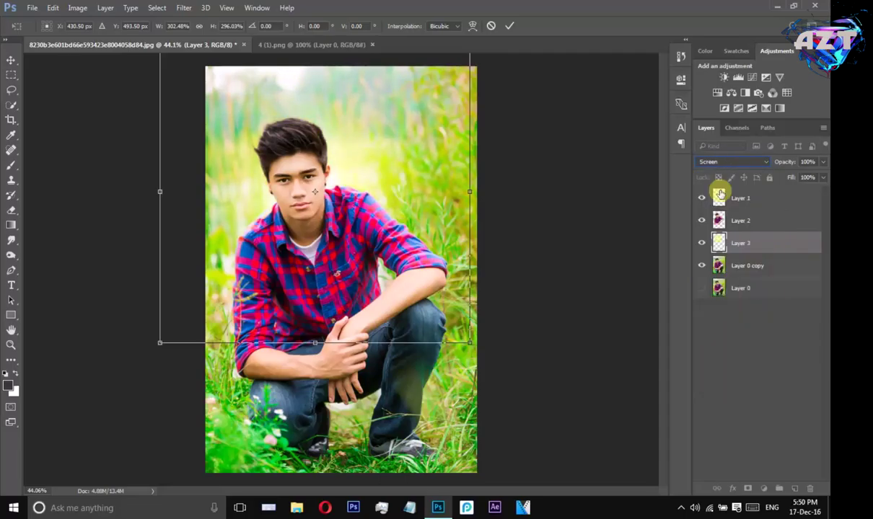
key("Down")
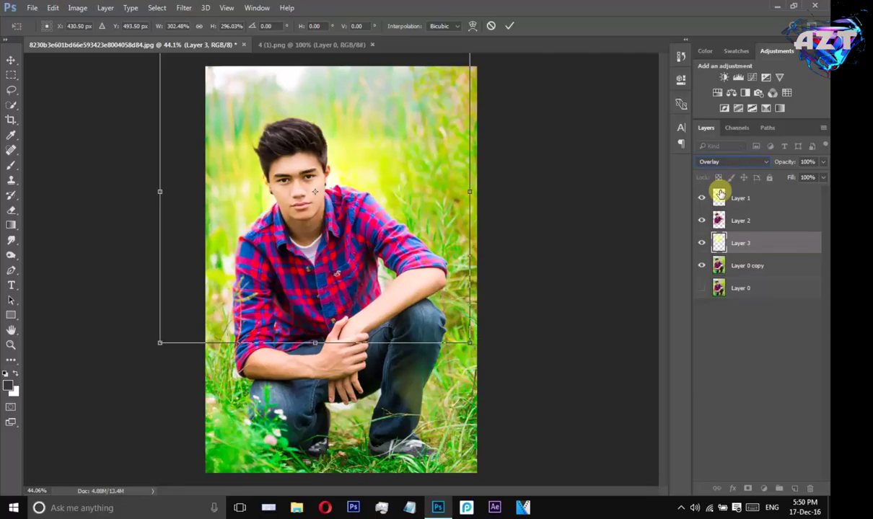
key("Down")
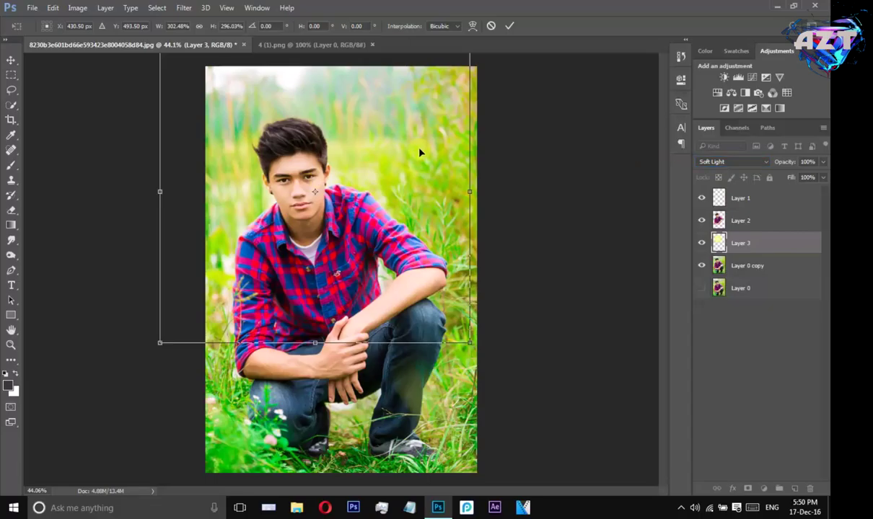
left_click(509, 26)
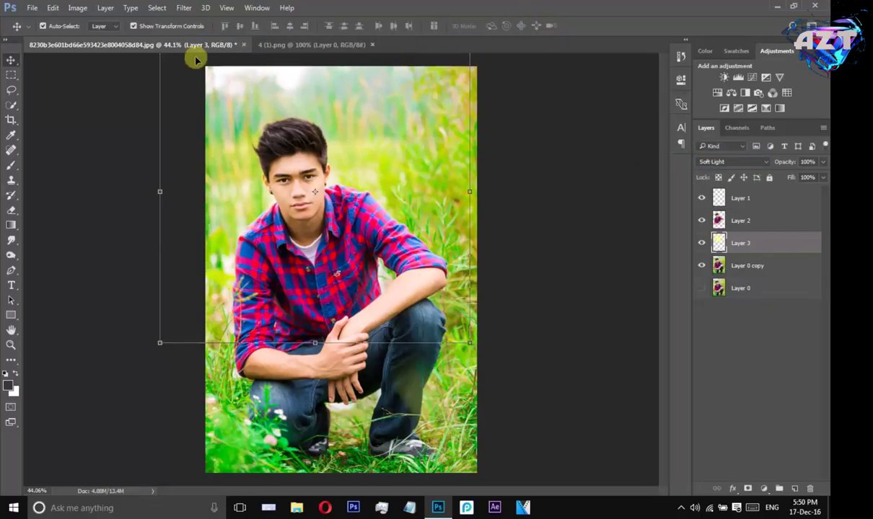
left_click(78, 7)
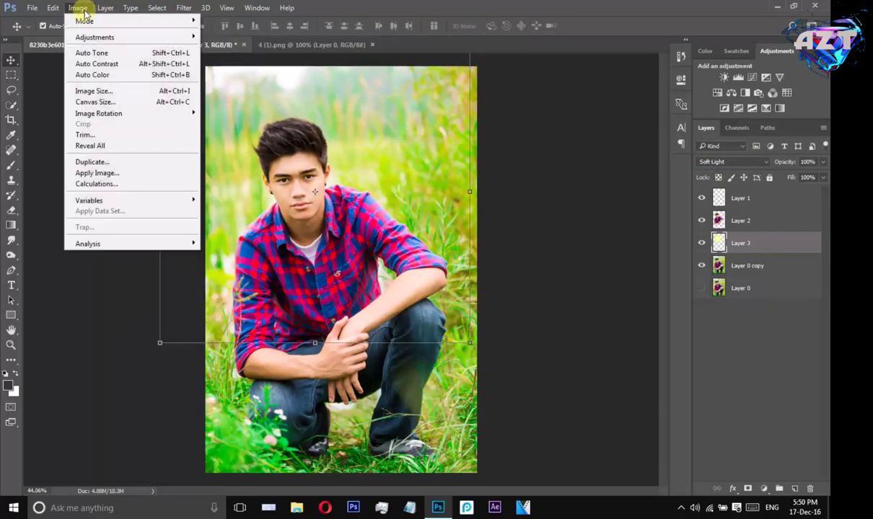
mouse_move(95, 36)
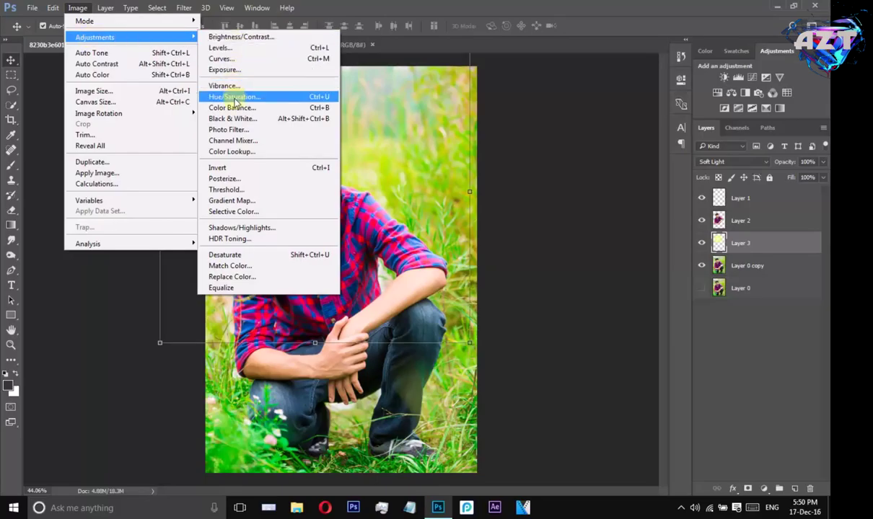
In Hue/Saturation, experiment with Colorize hue, saturation and lightness values on the glow.
left_click(272, 102)
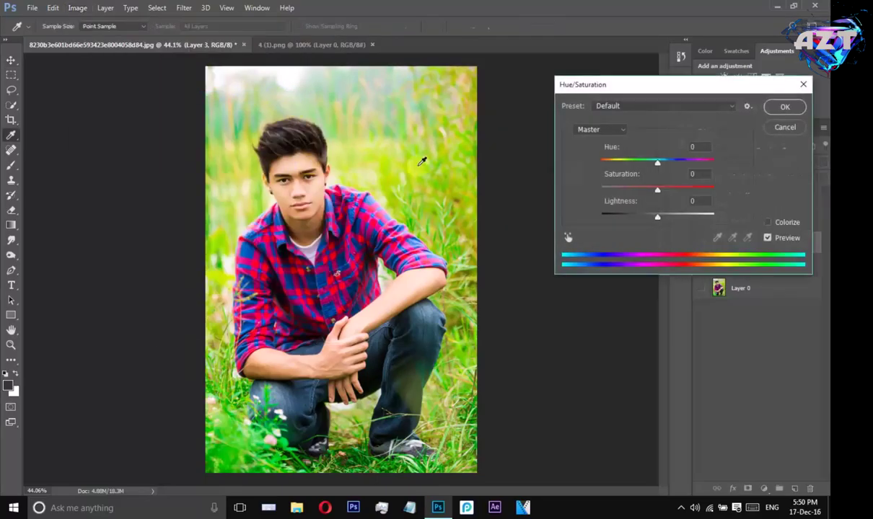
left_click(767, 223)
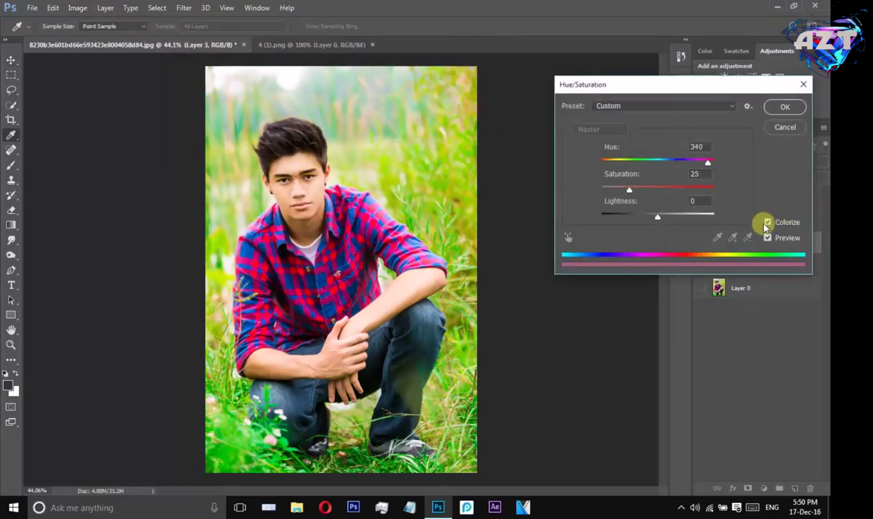
left_click_drag(663, 159, 601, 161)
left_click_drag(629, 189, 714, 189)
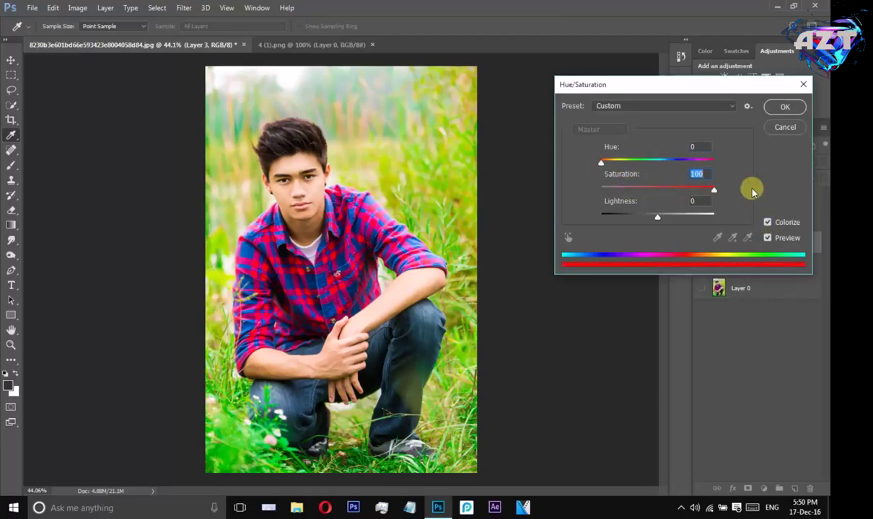
left_click_drag(658, 216, 669, 217)
left_click_drag(714, 218, 638, 218)
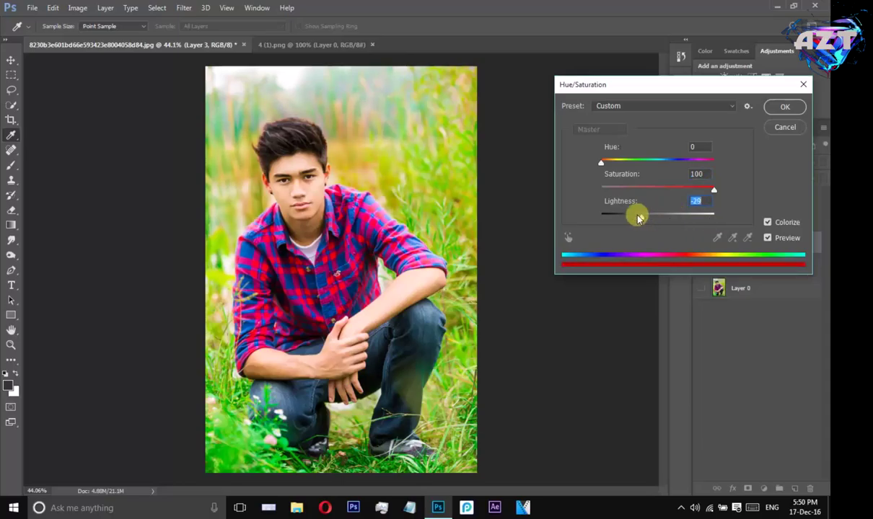
mouse_move(657, 158)
left_mouse_down()
mouse_move(695, 161)
mouse_move(629, 163)
mouse_move(694, 165)
mouse_move(681, 163)
left_mouse_up()
mouse_move(640, 218)
left_mouse_down()
mouse_move(680, 216)
mouse_move(624, 214)
mouse_move(642, 214)
left_mouse_up()
mouse_move(708, 191)
left_mouse_down()
mouse_move(623, 187)
mouse_move(715, 186)
mouse_move(662, 186)
mouse_move(663, 162)
left_mouse_up()
Turn off Colorize, apply Hue +105 to turn the glow teal, and nudge it right.
left_click(767, 223)
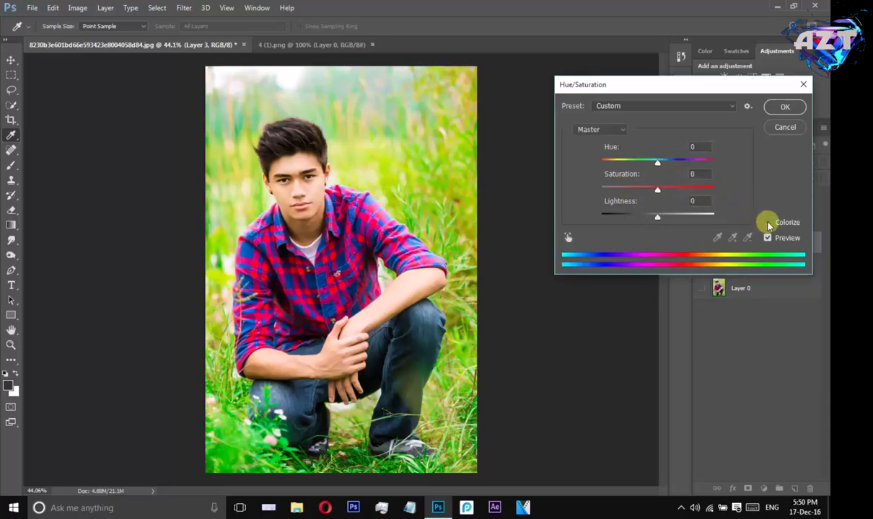
mouse_move(659, 172)
left_mouse_down()
mouse_move(701, 166)
mouse_move(575, 166)
mouse_move(707, 170)
mouse_move(698, 169)
left_mouse_up()
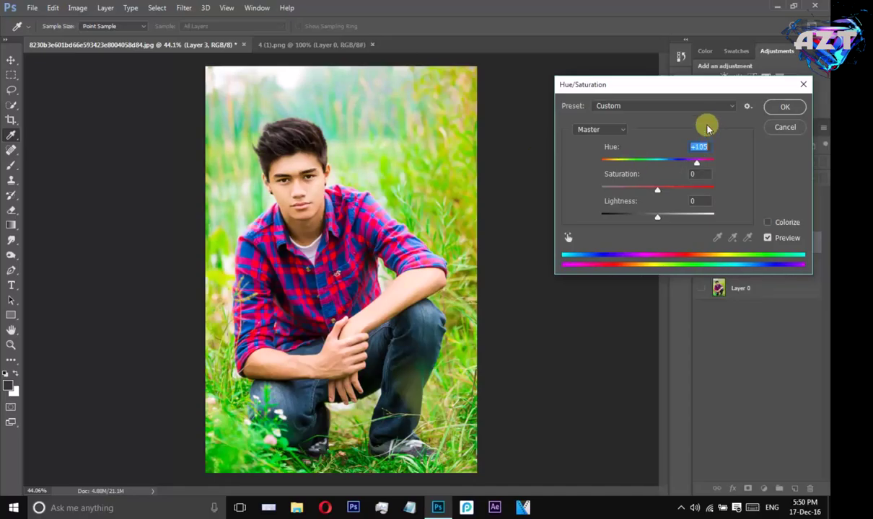
left_click(783, 109)
key("v")
left_click_drag(371, 153, 396, 153)
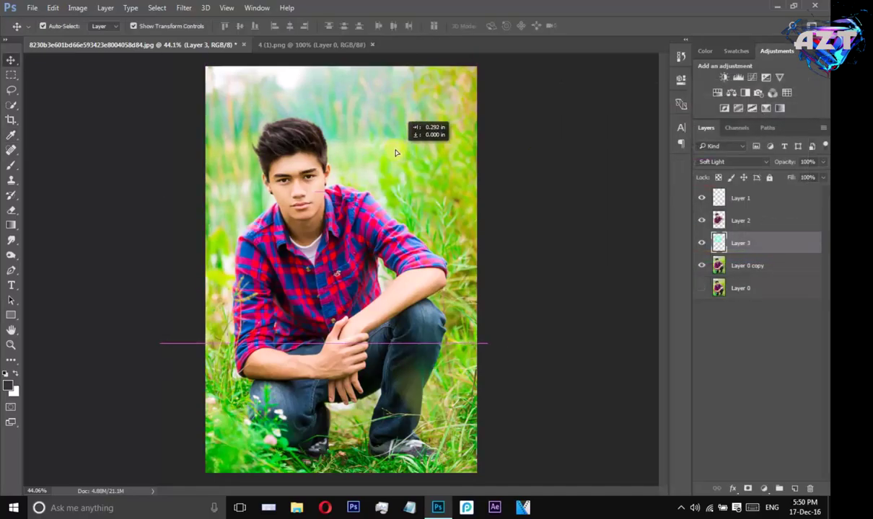
Make Layer 1 the target layer and open Purple.png.
left_click(629, 288)
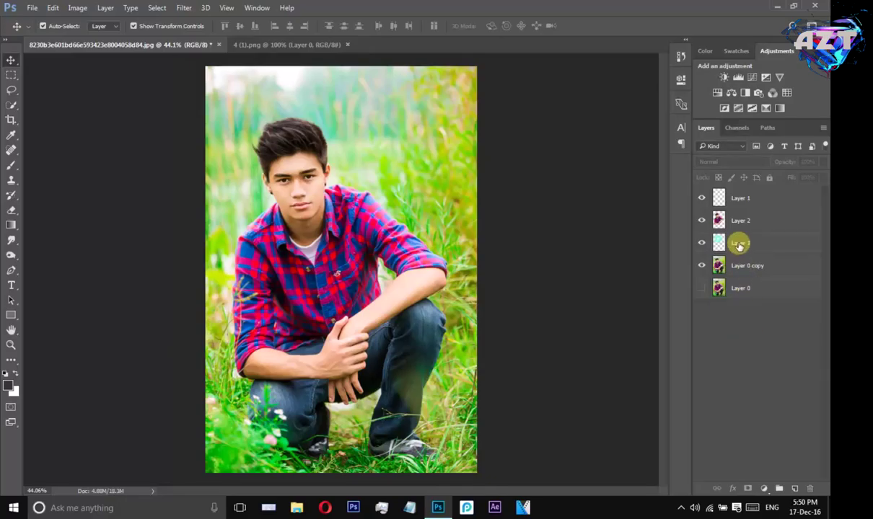
left_click(750, 202)
left_click(33, 8)
left_click(40, 42)
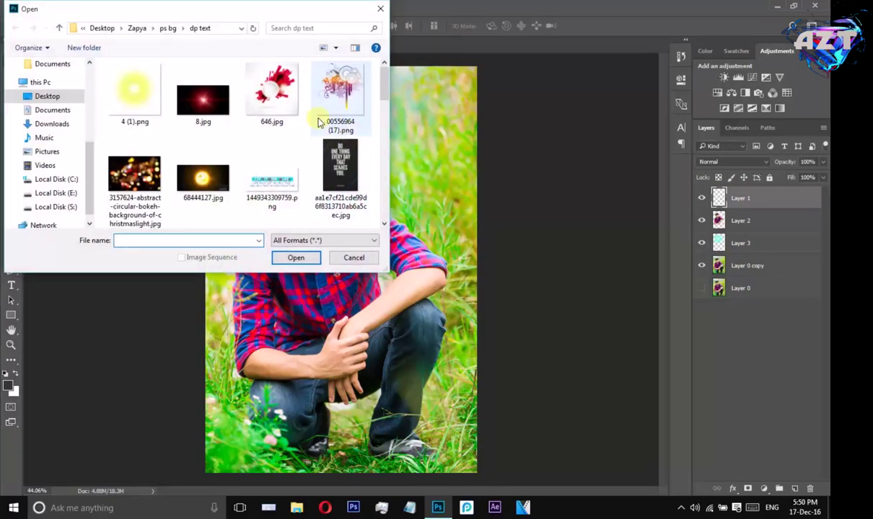
scroll(174, 158, "down", 2)
scroll(217, 152, "down", 2)
scroll(289, 123, "down", 1)
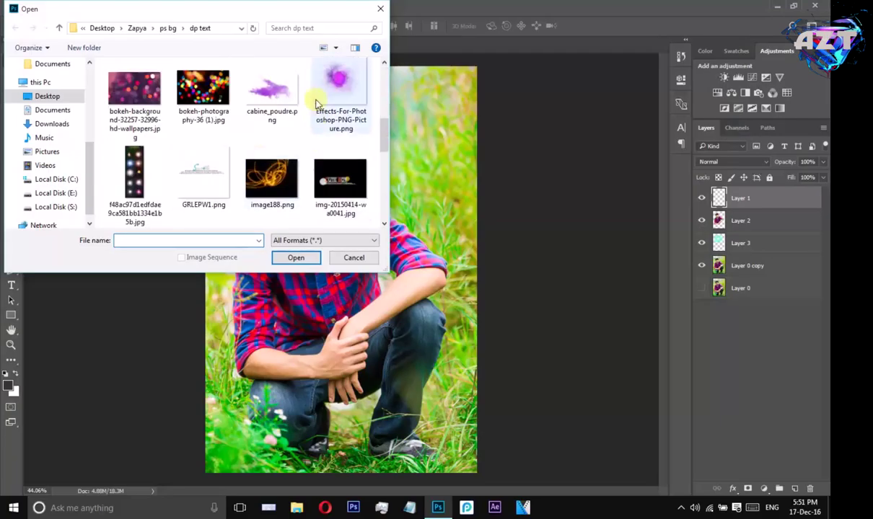
scroll(317, 109, "down", 2)
left_click(215, 174)
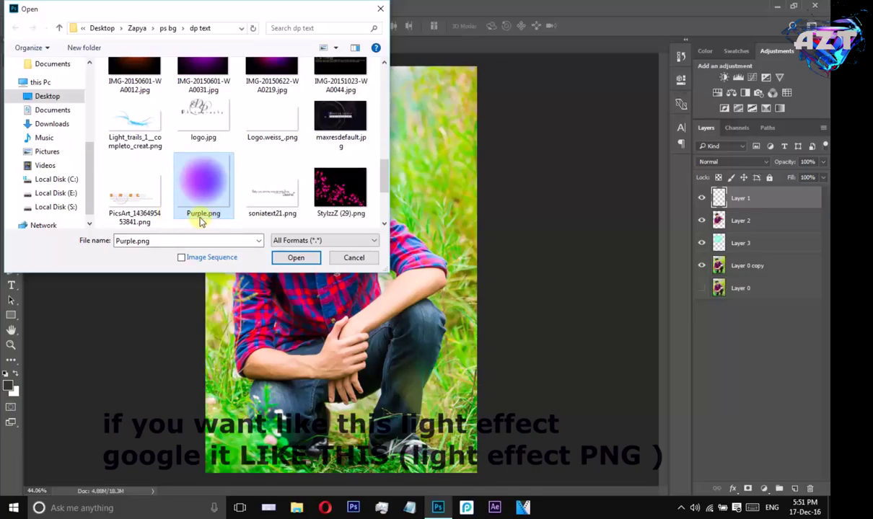
left_click(295, 258)
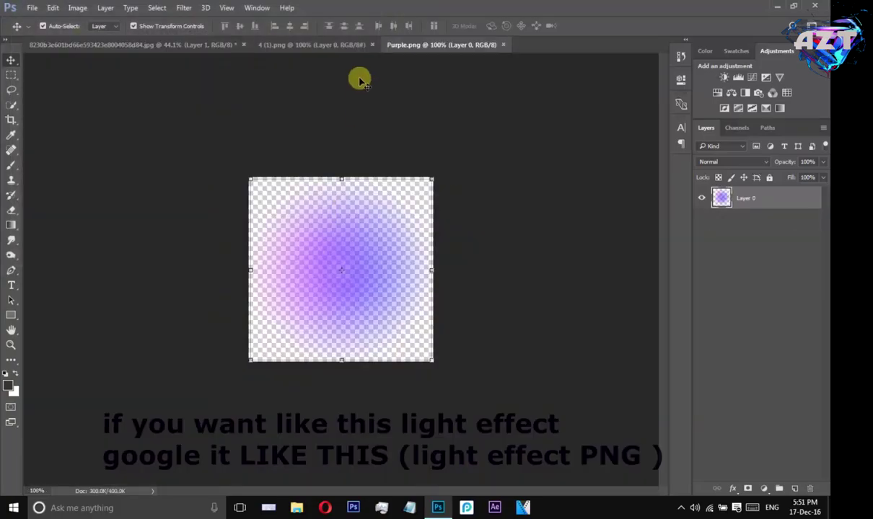
Close the 4 (1).png image and drag the purple glow into the portrait.
left_click(325, 45)
left_click(374, 45)
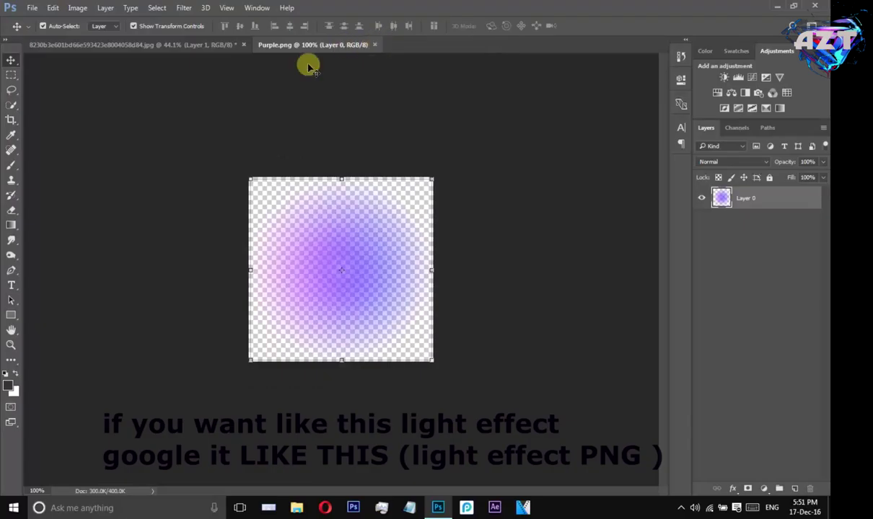
left_click(159, 8)
left_click(173, 20)
mouse_move(380, 292)
left_mouse_down()
mouse_move(330, 206)
mouse_move(233, 130)
left_mouse_up()
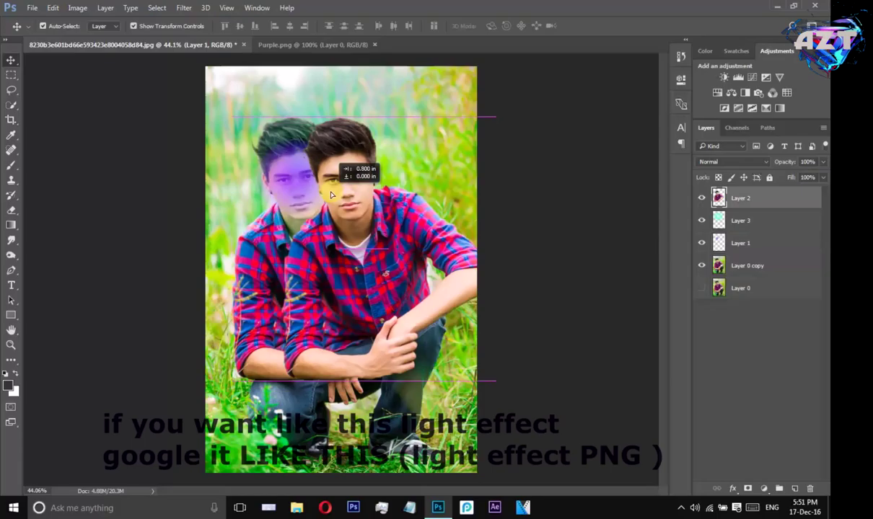
Move the purple glow Layer 1 onto the grass right of the boy's head and enlarge it.
left_click_drag(331, 192, 293, 194)
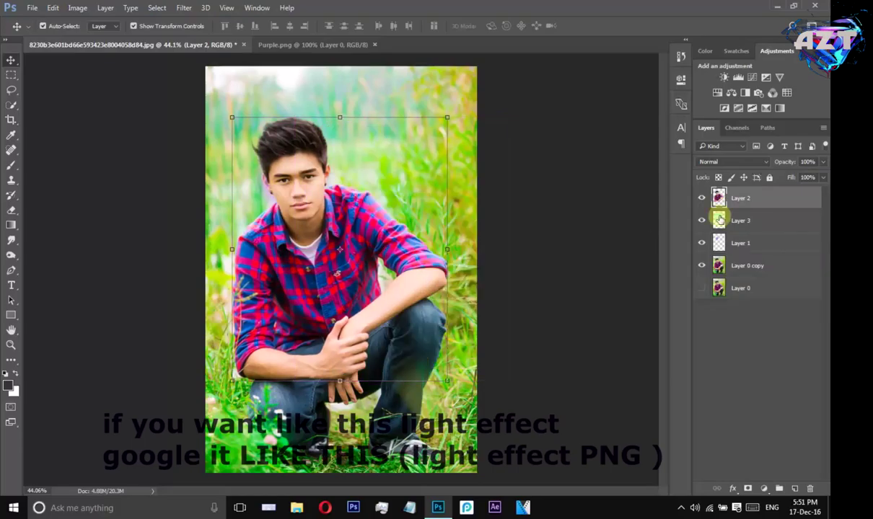
left_click(702, 200)
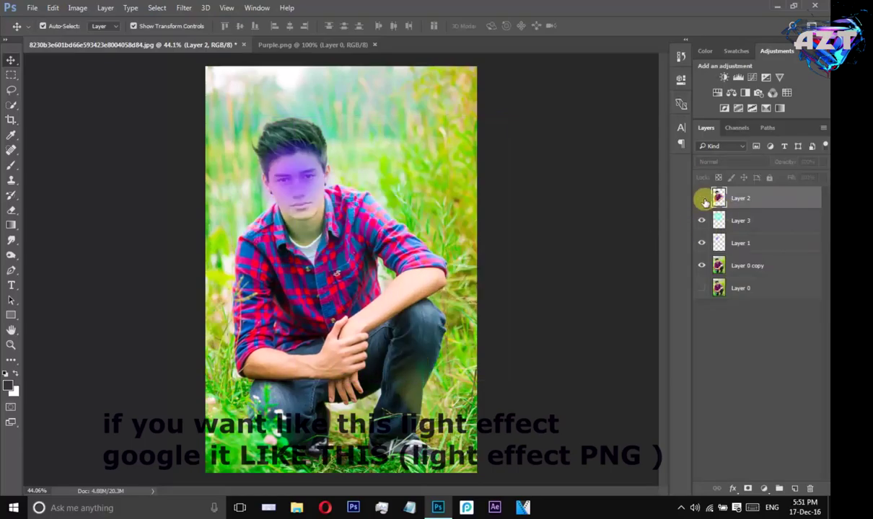
left_click(316, 176)
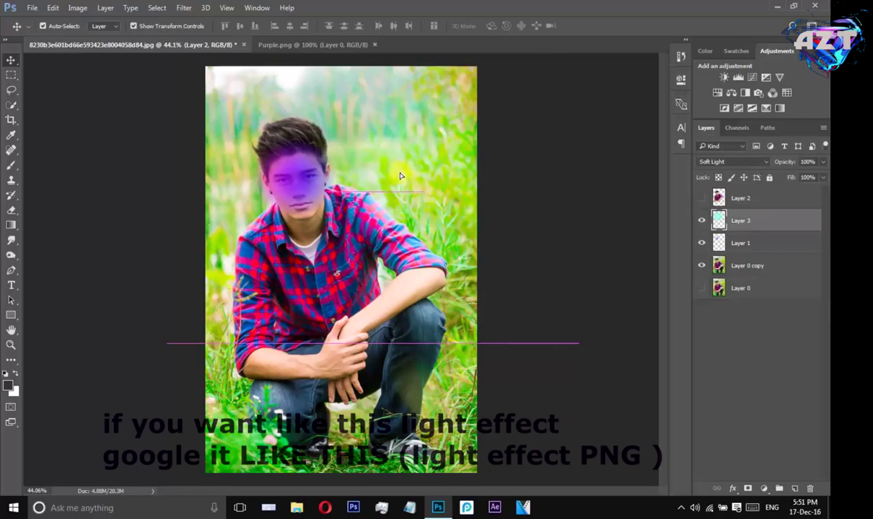
left_click(743, 240)
key("ctrl+t")
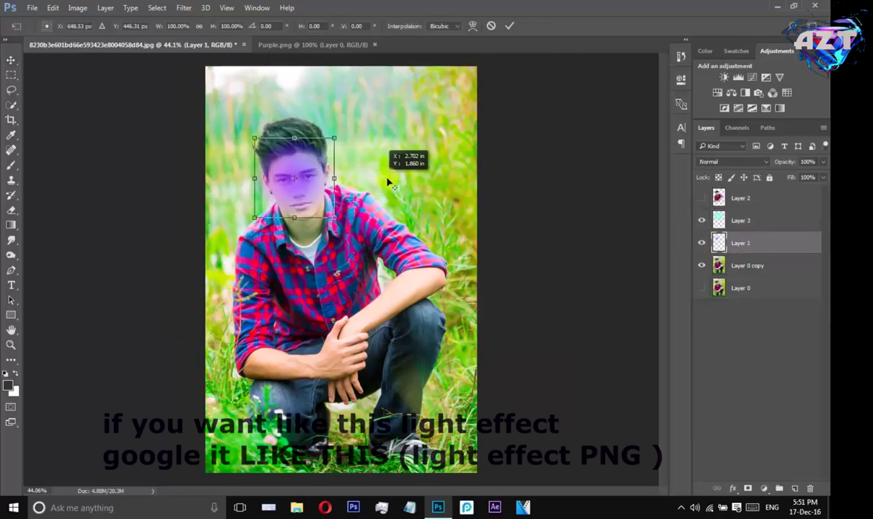
left_click_drag(315, 183, 422, 180)
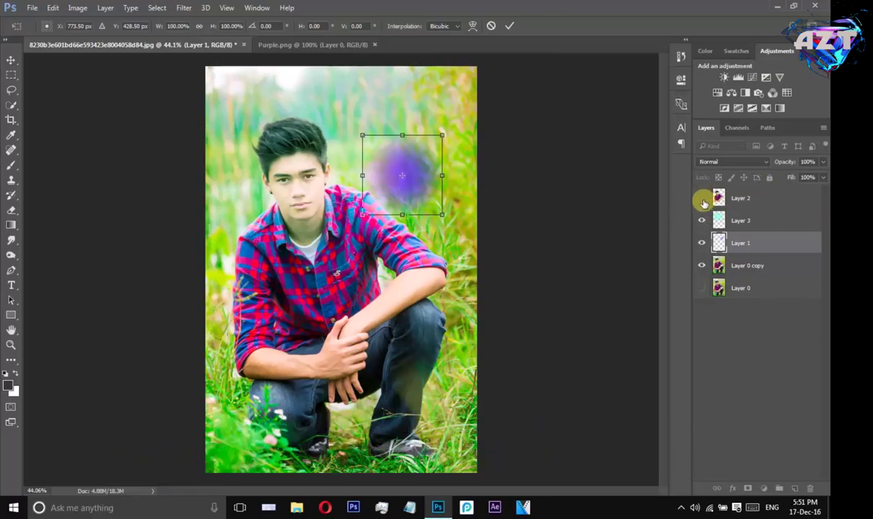
key("Return")
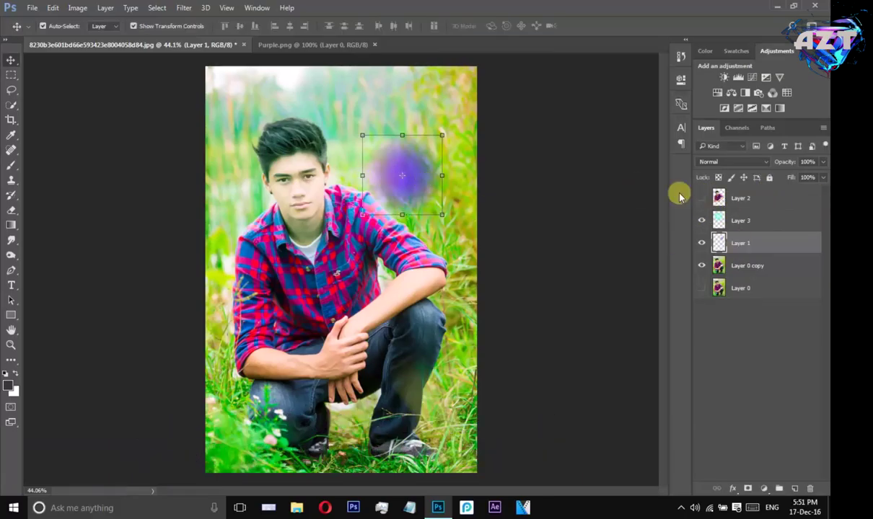
left_click(701, 198)
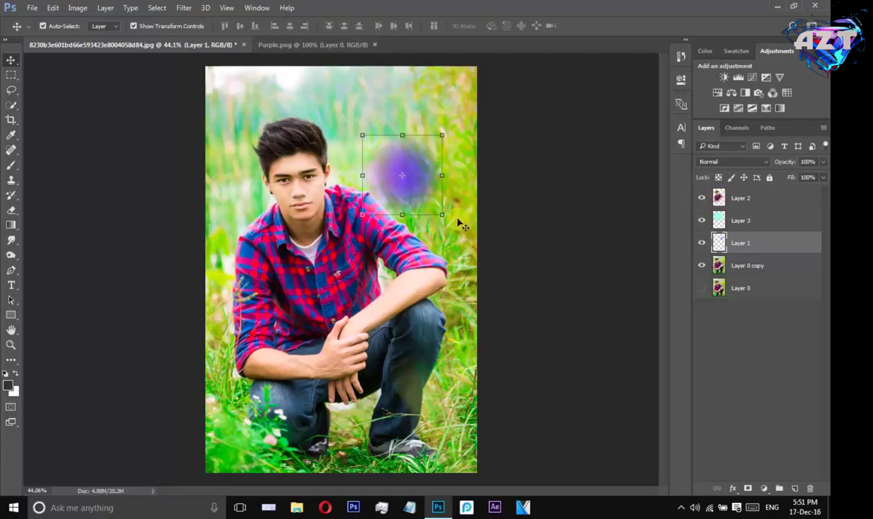
left_click_drag(445, 217, 503, 286)
Shift the purple glow up-left and compare Screen, Linear Dodge (Add) and other blend modes.
mouse_move(448, 238)
left_mouse_down()
mouse_move(403, 187)
mouse_move(435, 163)
left_mouse_up()
left_click(721, 161)
left_click(703, 243)
left_click(722, 162)
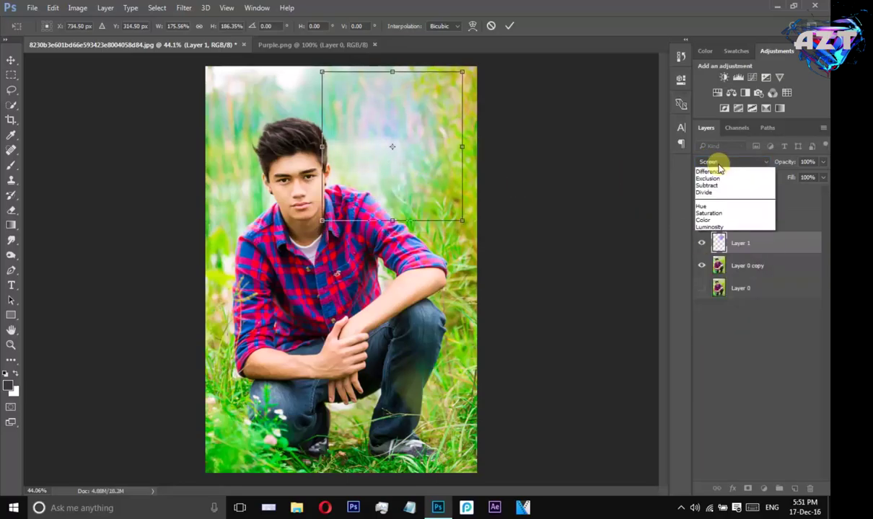
left_click(734, 256)
key("Up")
key("Up")
key("Up")
key("Up")
key("Up")
key("Up")
key("Up")
key("Up")
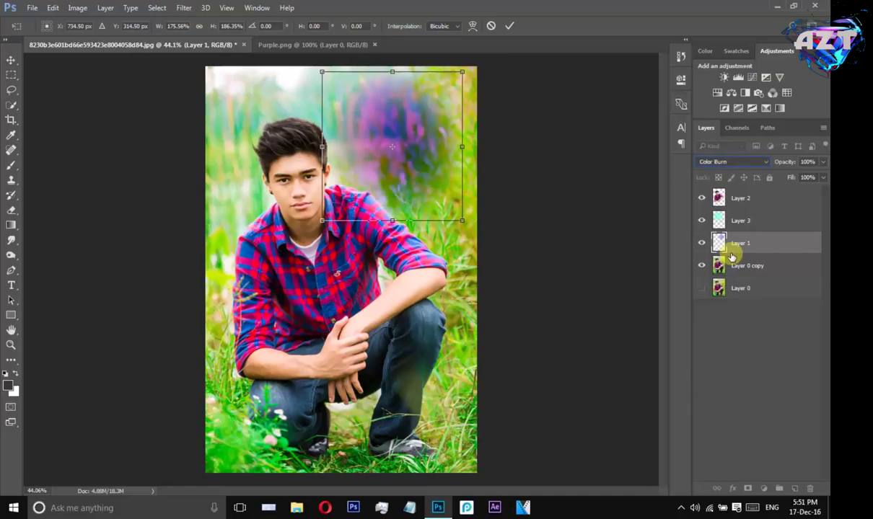
key("Up")
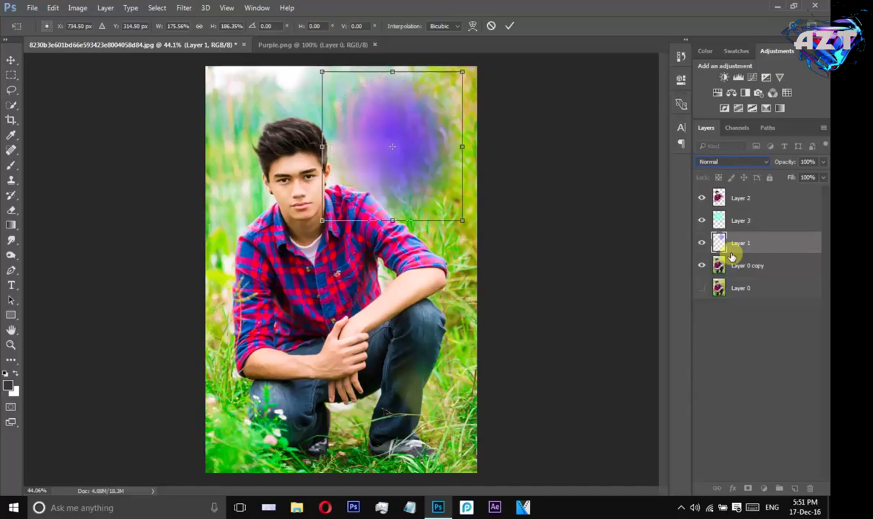
key("Down")
key("Down")
key("Down")
key("Down")
key("Down")
key("Down")
key("Down")
key("Down")
key("Down")
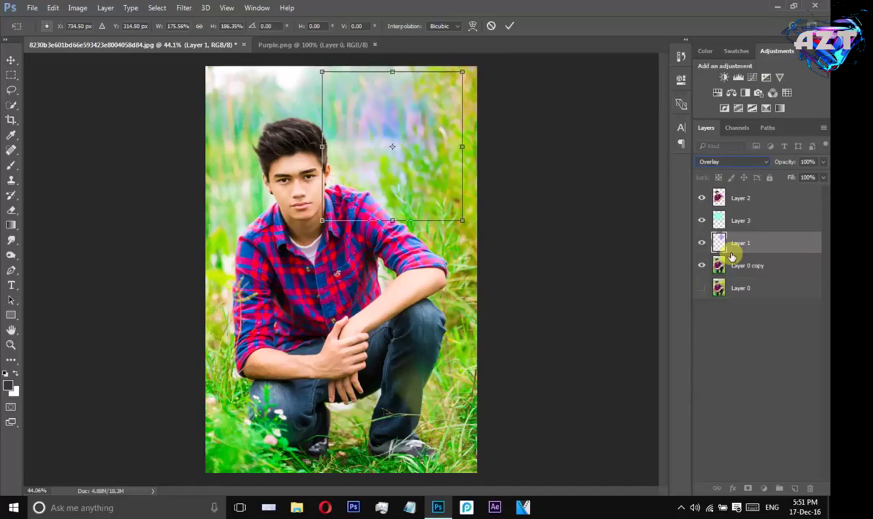
key("Down")
key("Down")
key("Down")
key("Down")
key("Down")
key("Down")
key("Down")
key("Down")
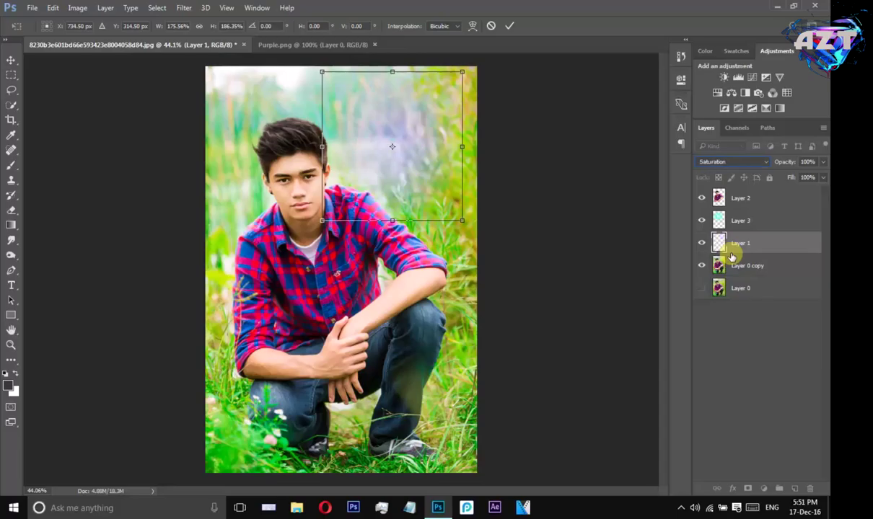
key("Up")
key("Up")
key("Up")
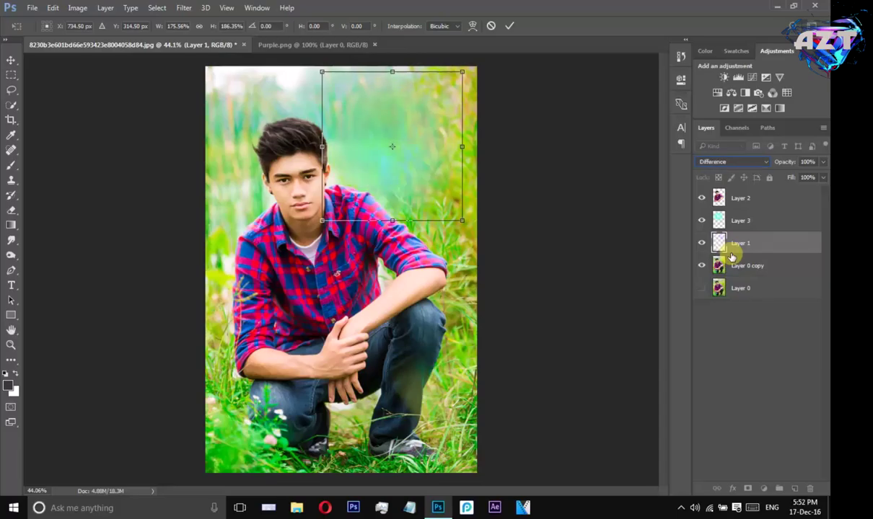
key("Up")
key("Up")
key("Up")
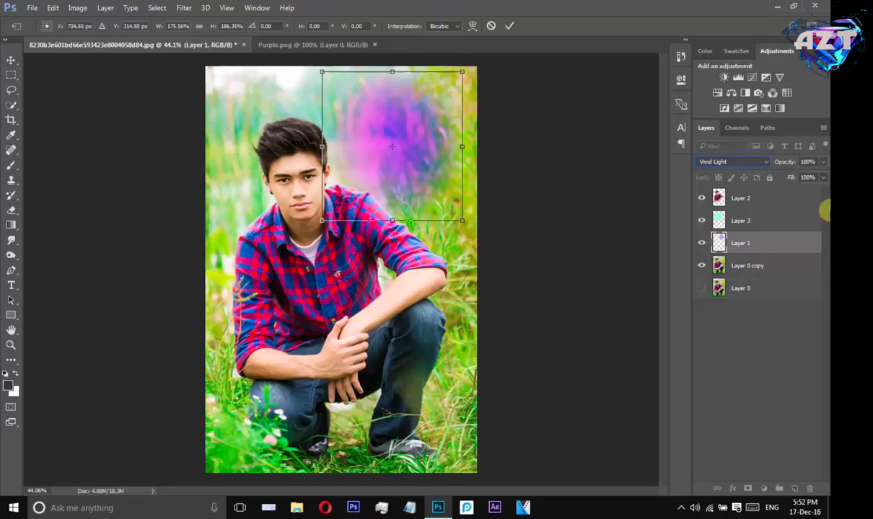
Enlarge the purple glow over the upper right to about 375% and lower its opacity to 49%.
left_click_drag(453, 176, 339, 174)
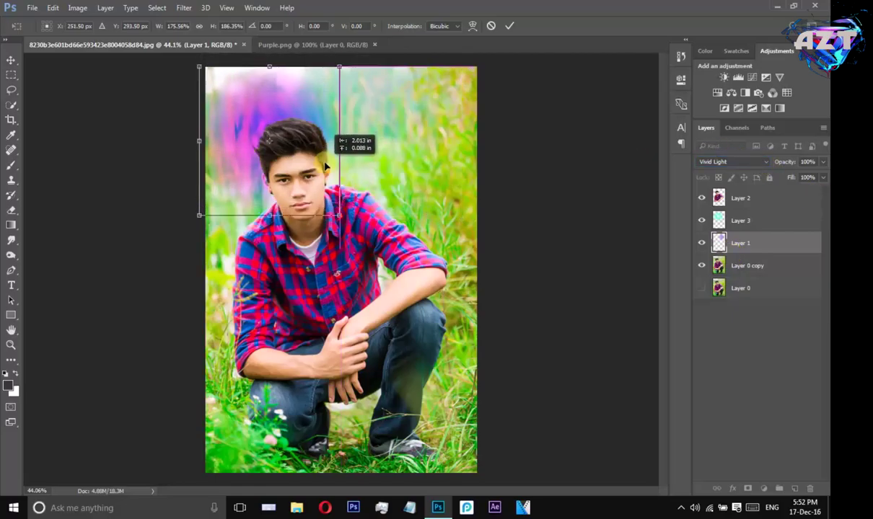
left_click_drag(347, 220, 517, 330)
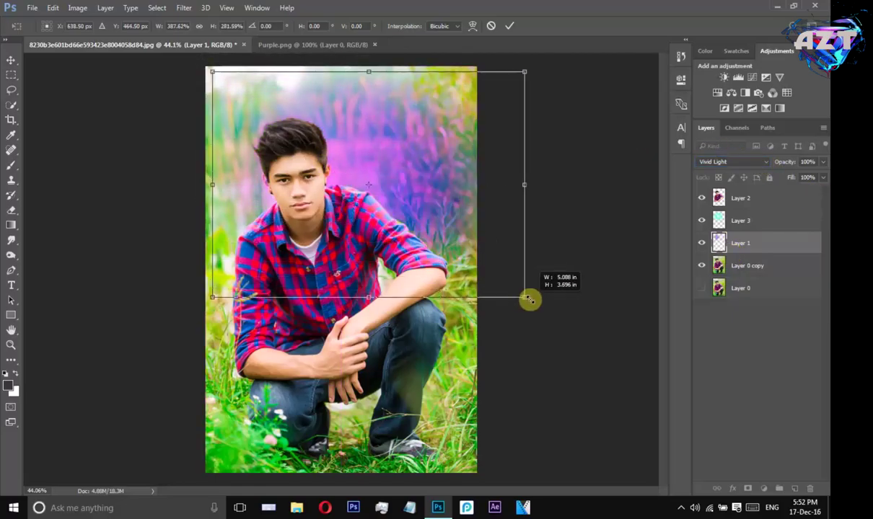
mouse_move(470, 306)
left_mouse_down()
mouse_move(482, 174)
mouse_move(523, 205)
left_mouse_up()
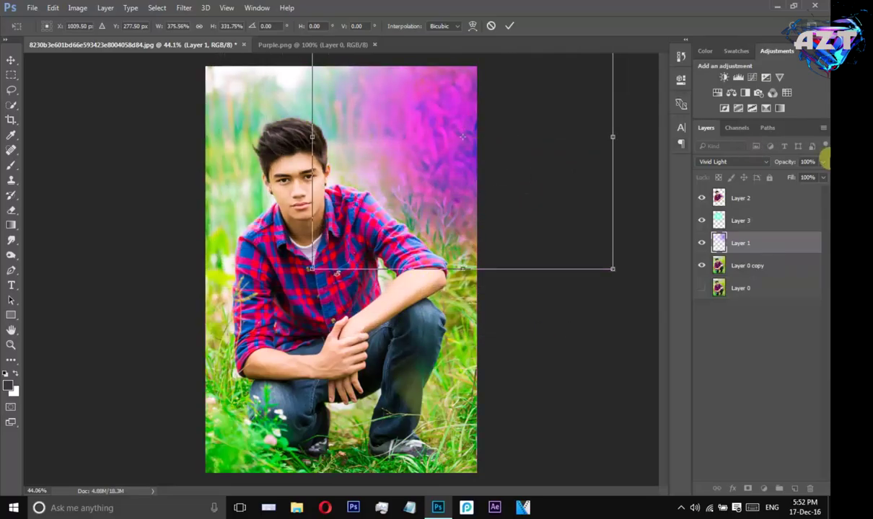
key("Return")
left_click(822, 163)
left_click_drag(801, 174, 795, 178)
left_click_drag(617, 184, 462, 147)
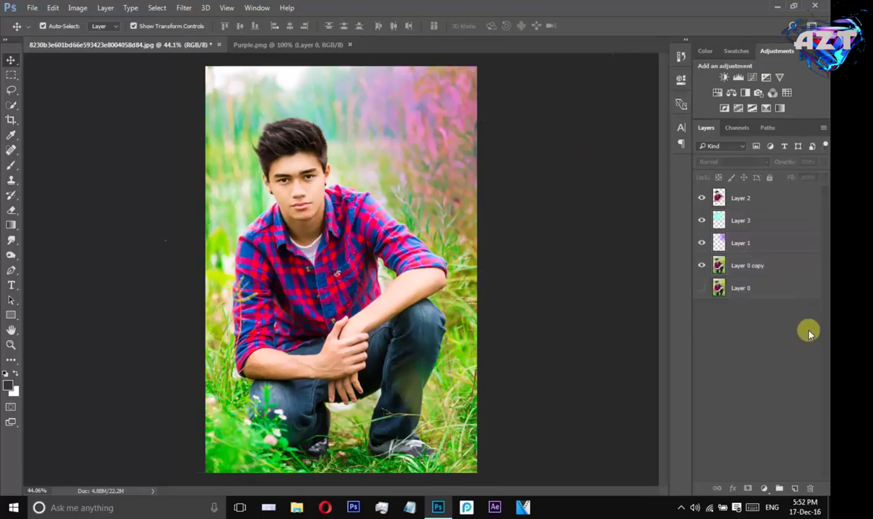
left_click(739, 242)
Set the purple glow to Screen at 100% opacity and shift it right.
left_click(730, 162)
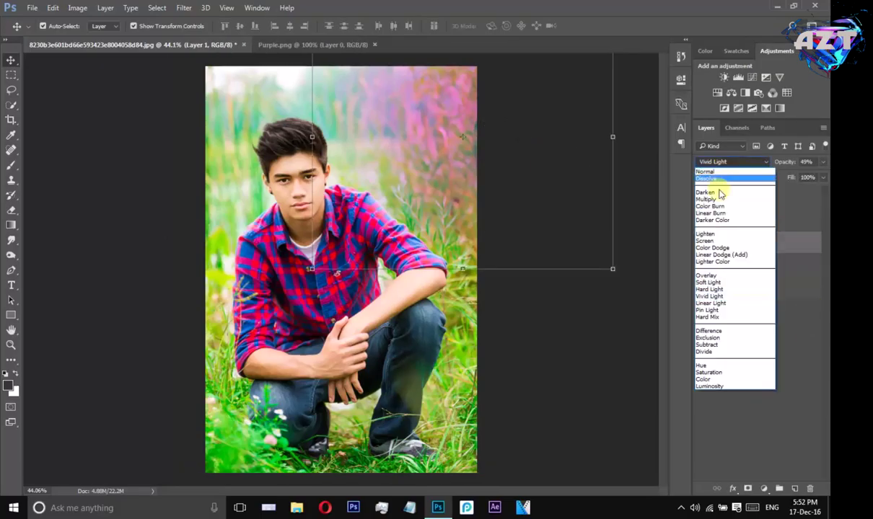
left_click(711, 240)
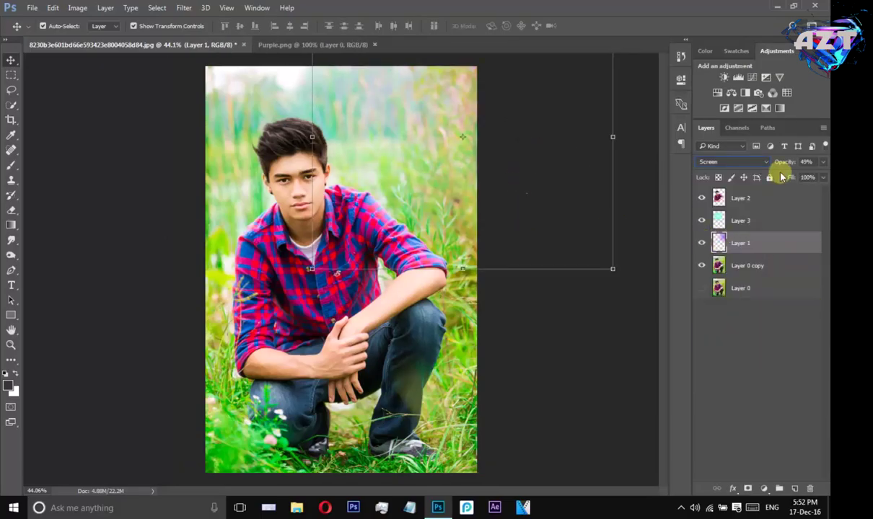
left_click(823, 162)
left_click_drag(811, 175, 823, 177)
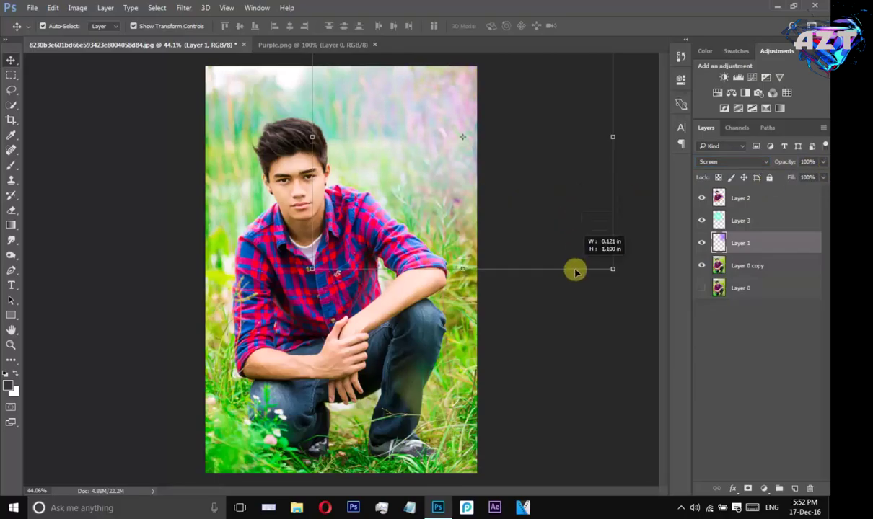
left_click_drag(530, 303, 510, 261)
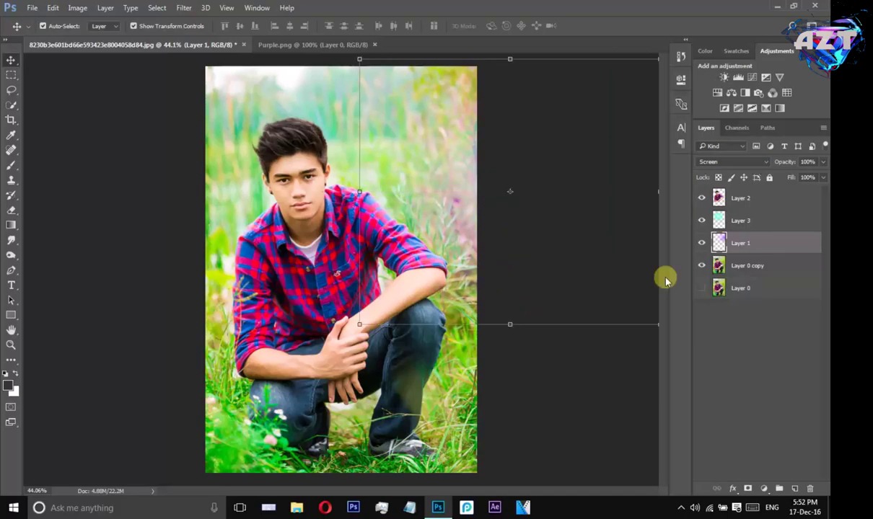
Merge Layer 0 and Layer 0 copy into a single base photo layer.
left_click(785, 315)
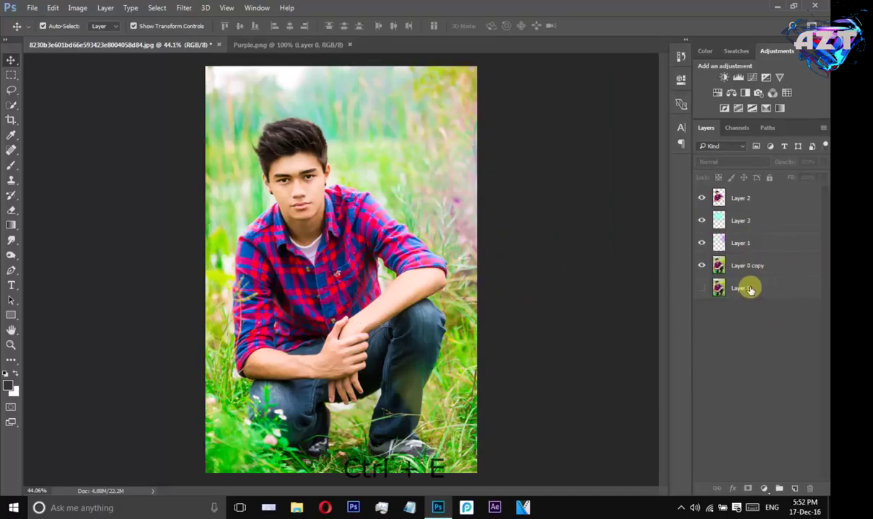
left_click(751, 288)
left_click(729, 269, "shift")
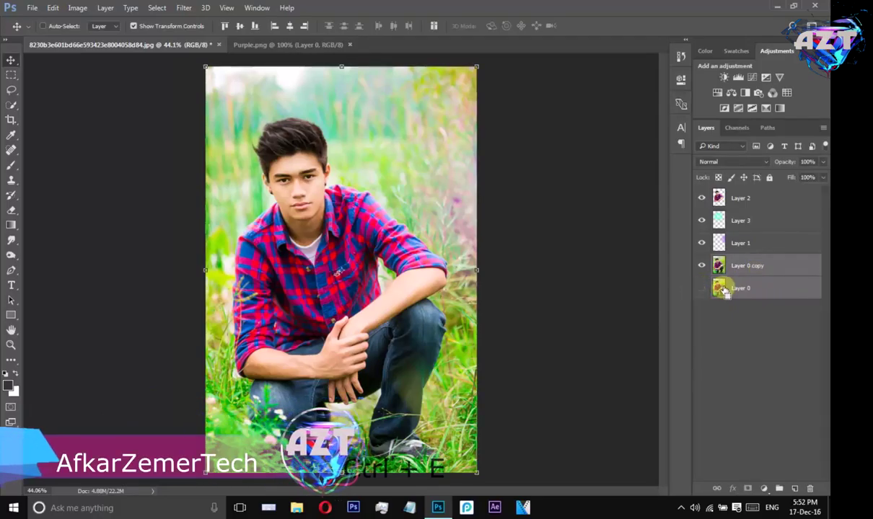
key("ctrl+e")
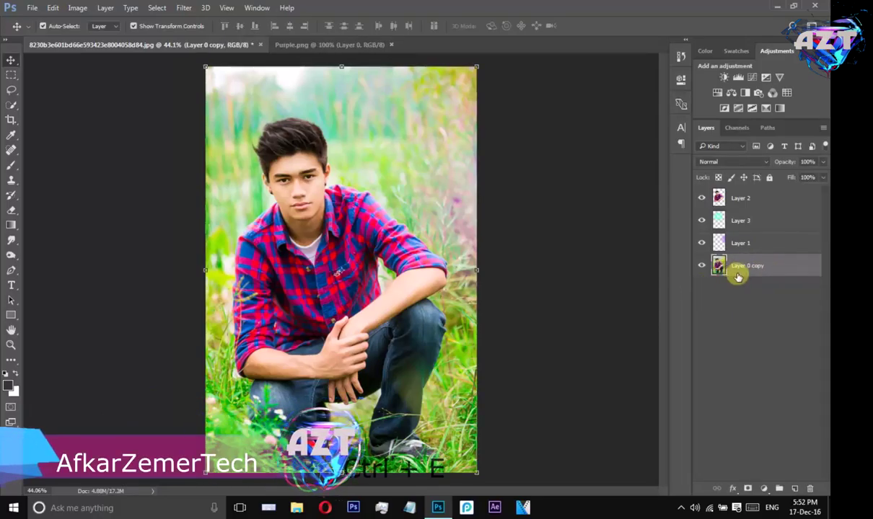
Merge Layer 3 with Layer 1, undo it, nudge the glow, and begin opening another image.
left_click(757, 235)
left_click(757, 221)
key("ctrl+e")
left_click(745, 293)
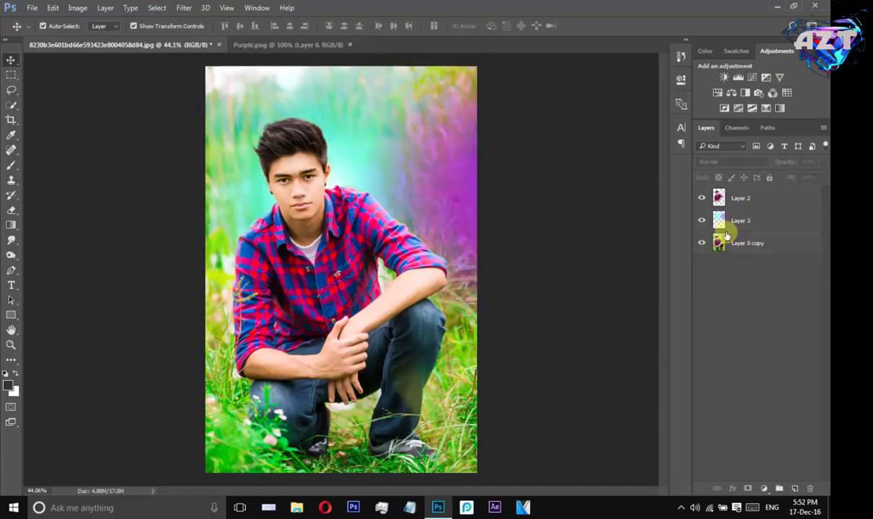
key("ctrl+z")
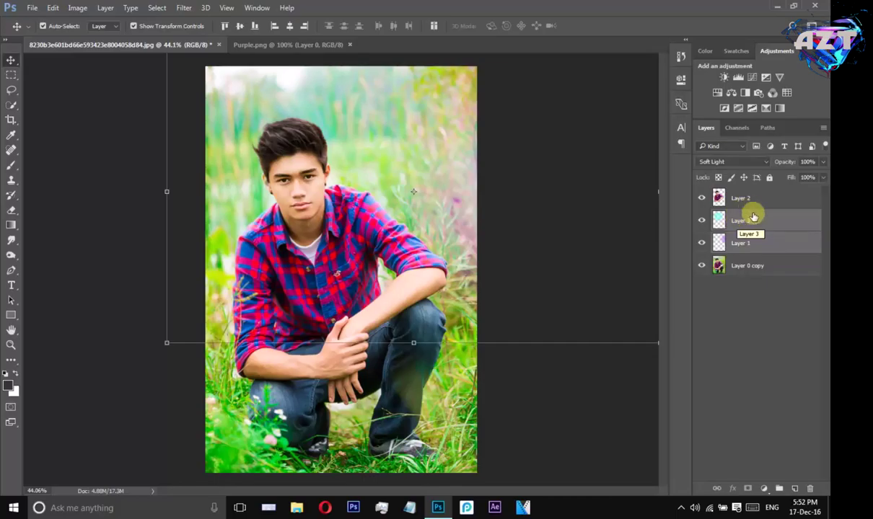
left_click(753, 277)
left_click(743, 226)
left_click_drag(452, 198, 453, 183)
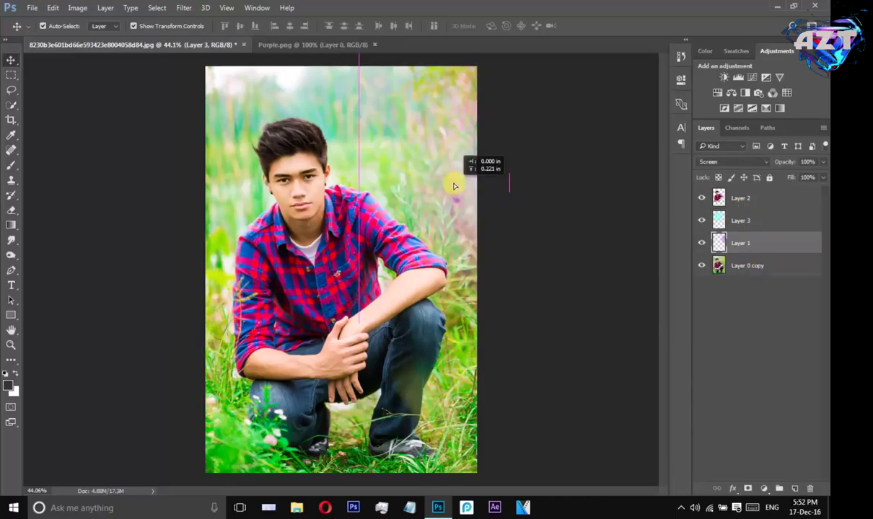
left_click(752, 278)
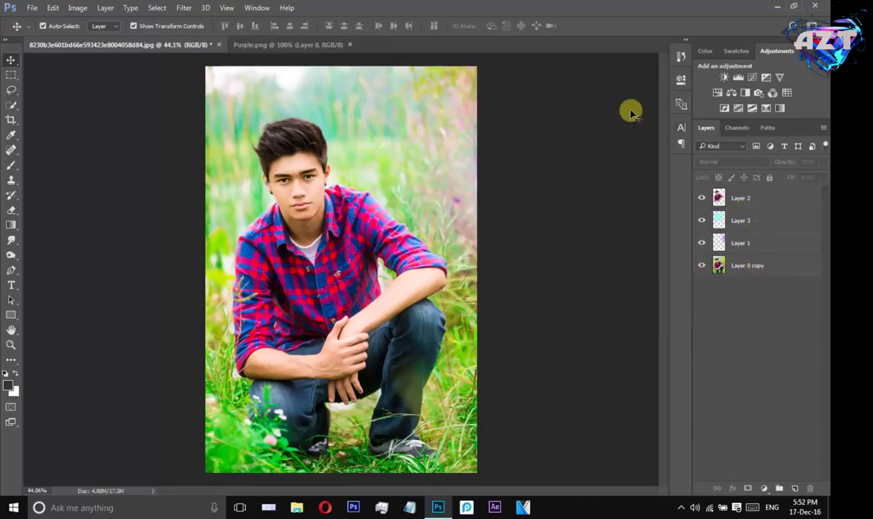
left_click(32, 8)
left_click(43, 35)
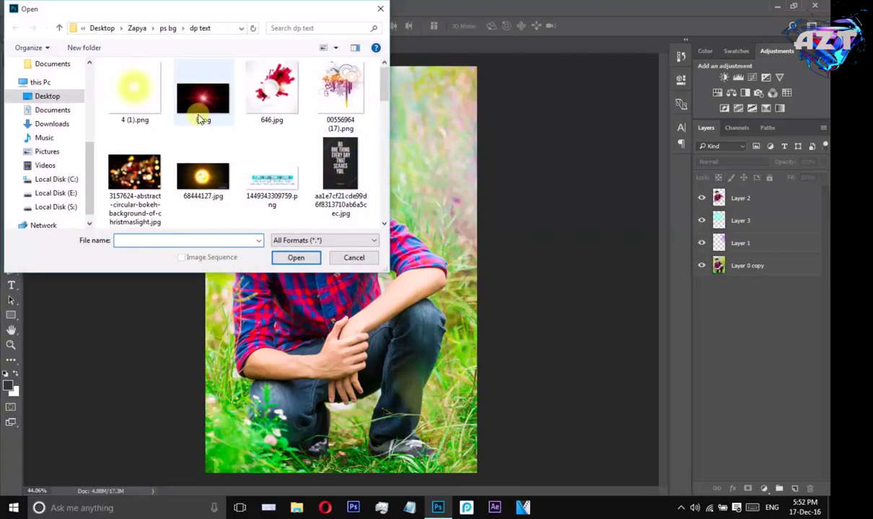
Open the orange light-swirl image IMG-20150601-WA0012.jpg.
scroll(197, 114, "down", 2)
scroll(206, 137, "down", 2)
scroll(265, 150, "down", 2)
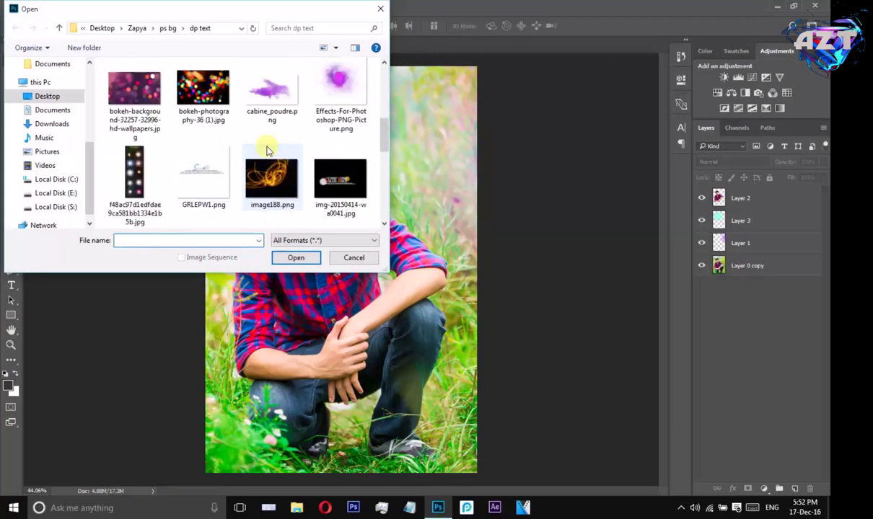
scroll(267, 151, "down", 2)
left_click(130, 187)
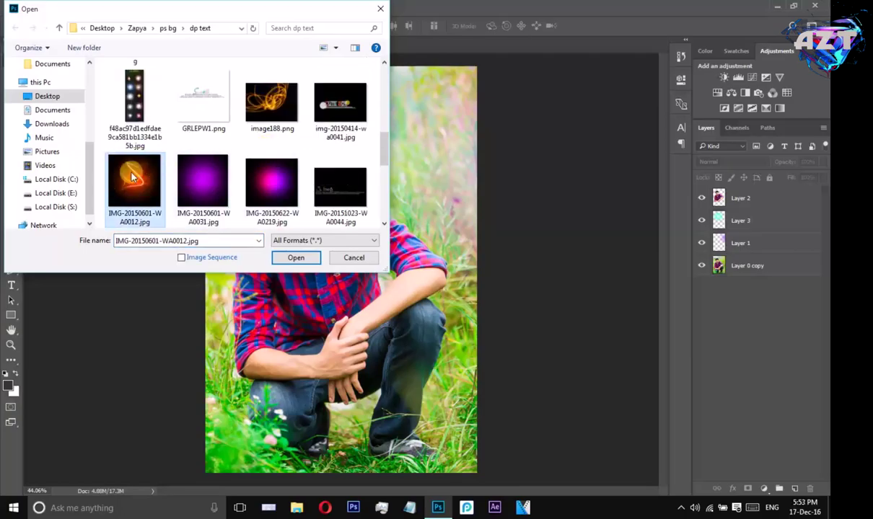
left_click(294, 257)
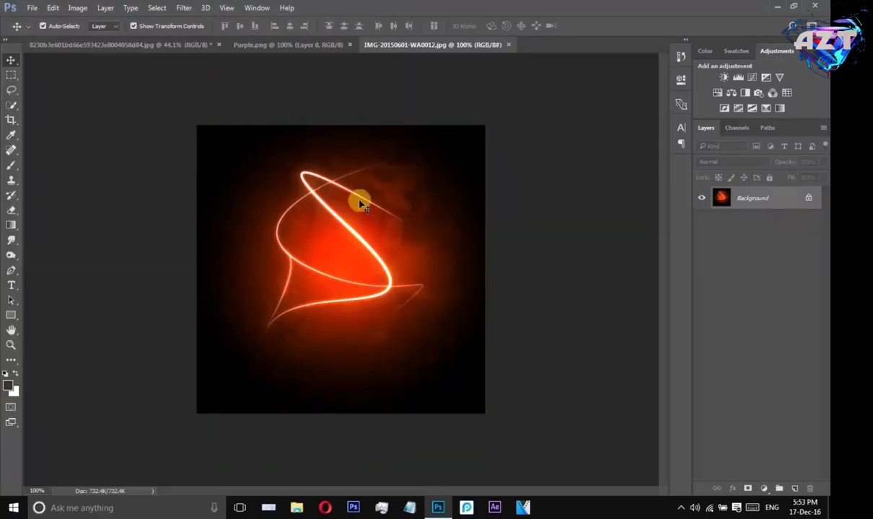
Copy the whole swirl image into the portrait as Layer 4 and enlarge it over the man's head.
left_click(130, 7)
left_click(157, 7)
left_click(165, 20)
mouse_move(167, 70)
left_mouse_down()
mouse_move(130, 49)
mouse_move(248, 152)
mouse_move(297, 171)
mouse_move(335, 159)
left_mouse_up()
key("ctrl+t")
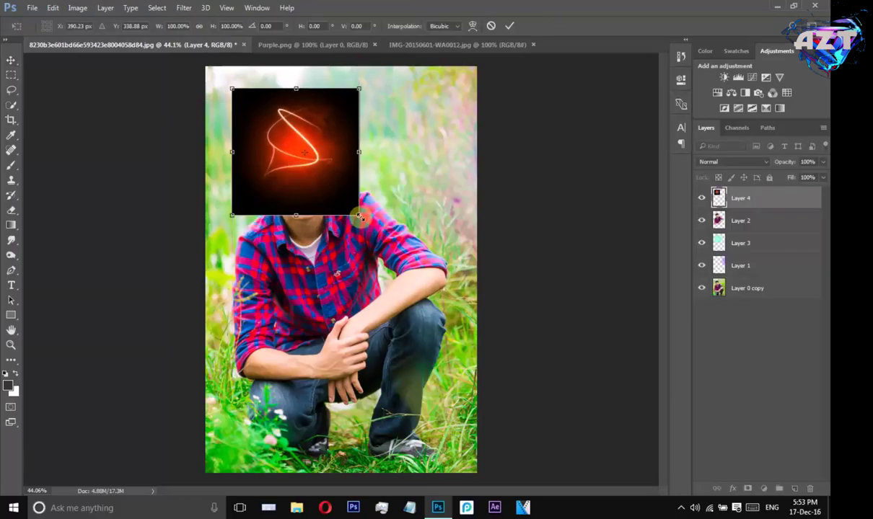
left_click_drag(358, 215, 488, 380)
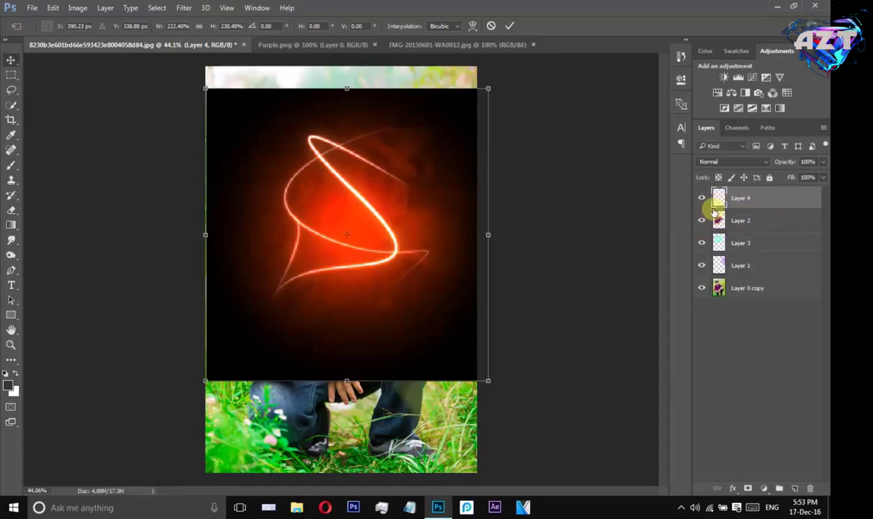
Move the swirl layer below Layer 2, trying Screen and Darken blend modes and shifting it up-left.
left_click_drag(714, 198, 745, 236)
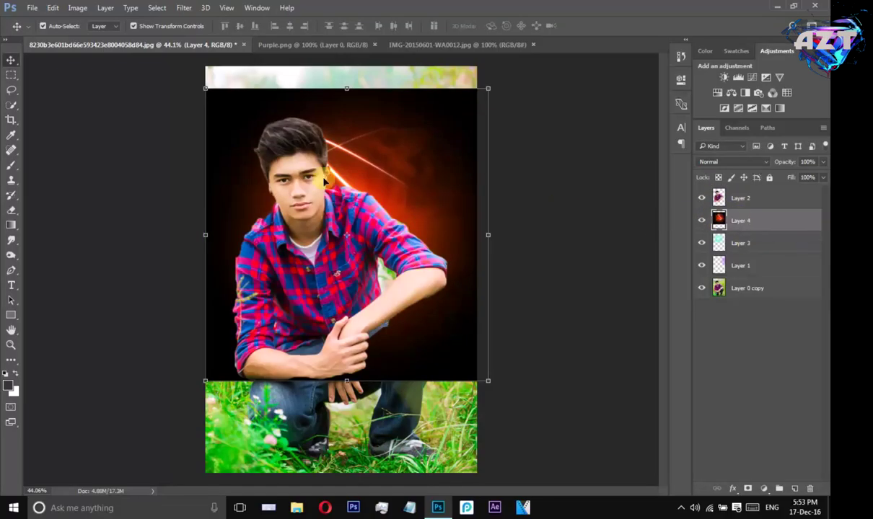
left_click(725, 162)
left_click(725, 242)
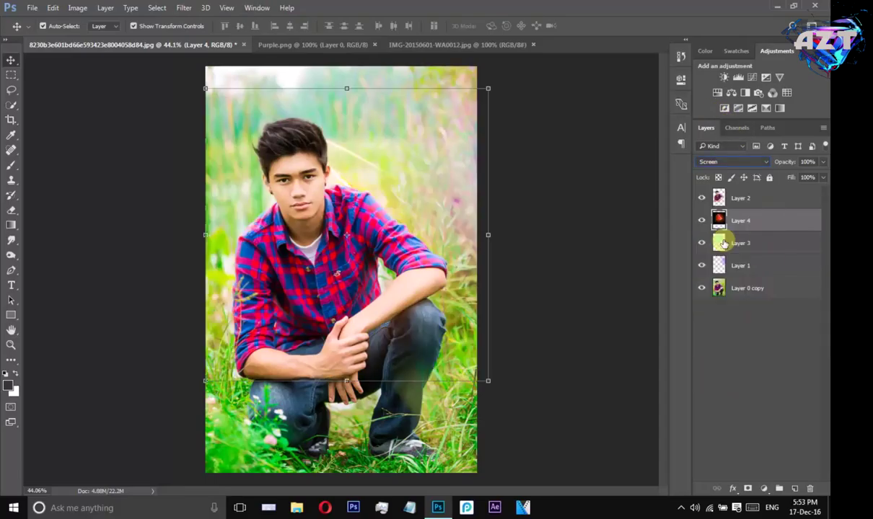
left_click_drag(462, 234, 352, 137)
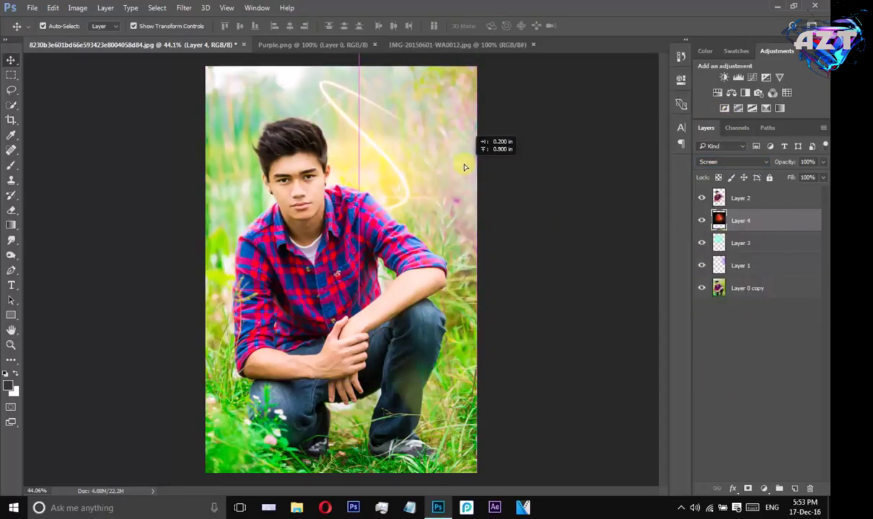
left_click(728, 161)
left_click(724, 196)
Try Linear Burn, Lighter Color and Soft Light on the swirl, shifting it slightly left.
left_click(729, 162)
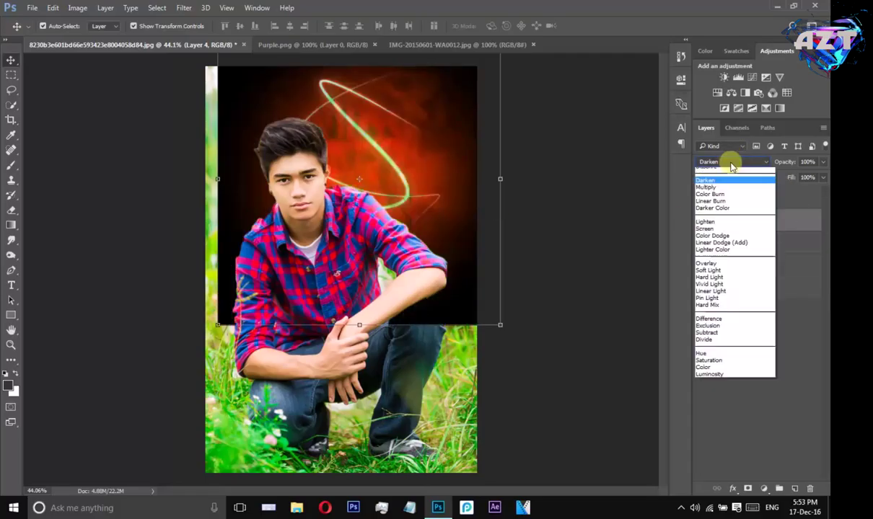
left_click(713, 212)
left_click(728, 163)
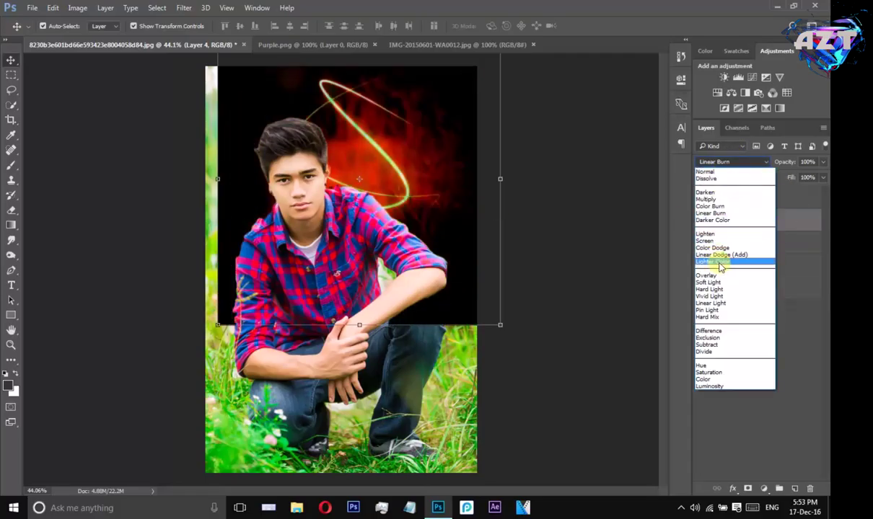
left_click(721, 261)
left_click(734, 165)
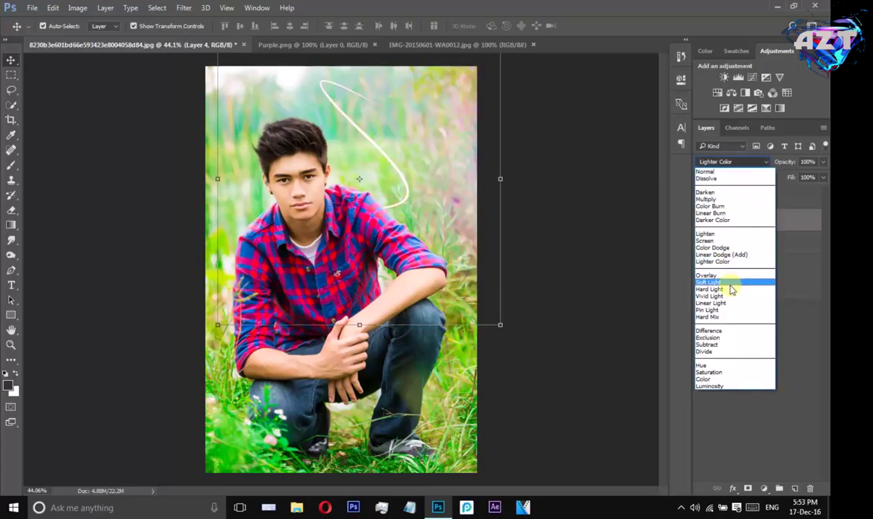
left_click(721, 279)
left_click_drag(507, 192, 476, 181)
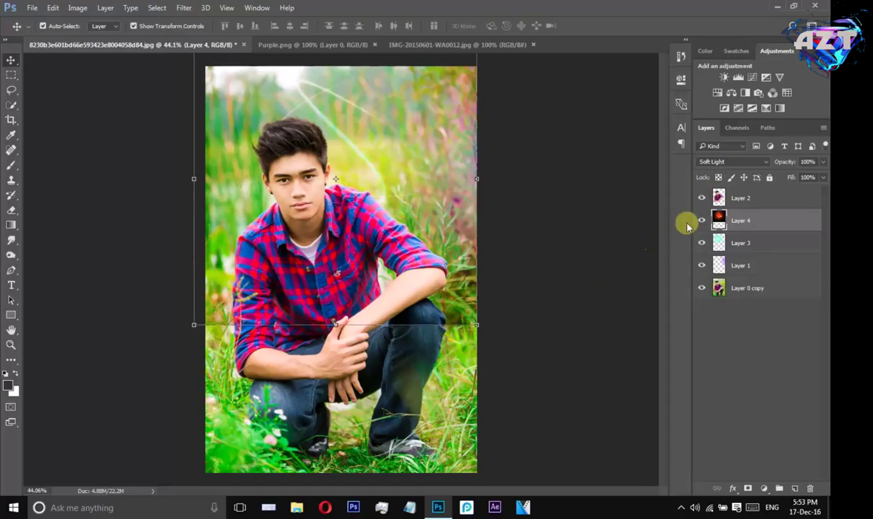
Try Linear Light, then settle the swirl on Screen mode and nudge it right and down.
left_click(723, 161)
left_click(720, 296)
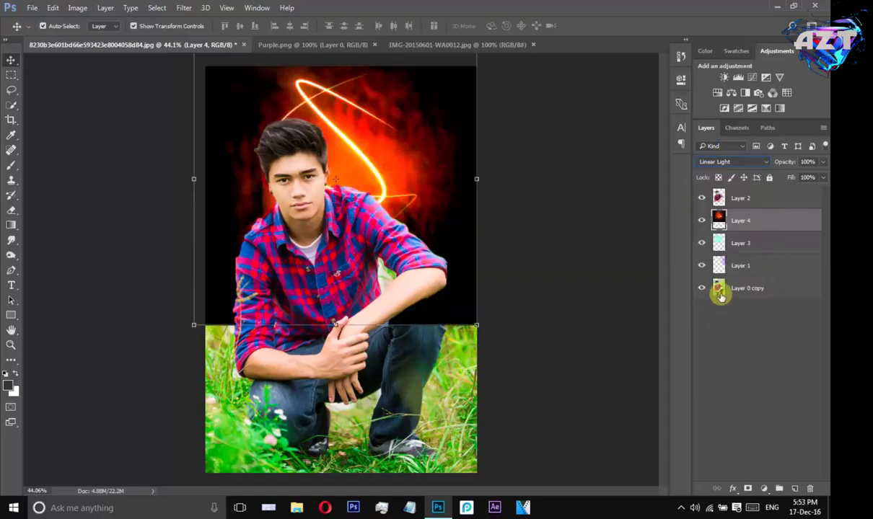
left_click(720, 160)
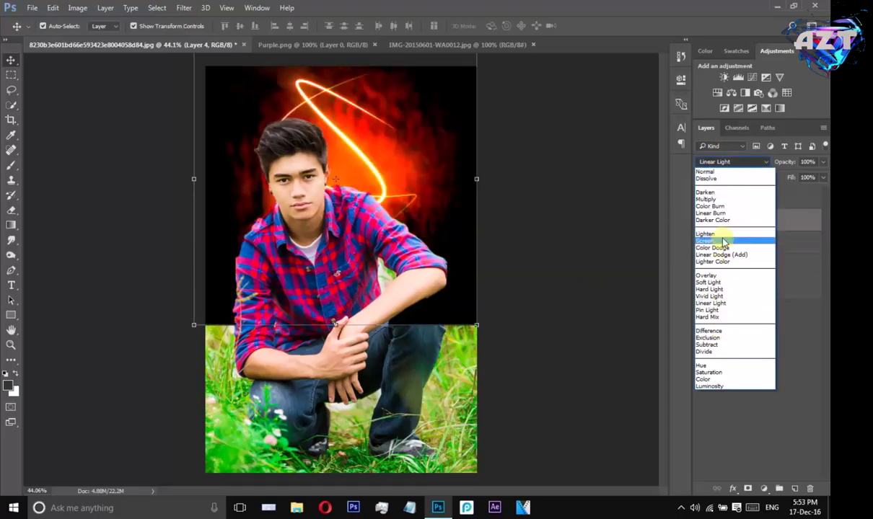
left_click(721, 243)
left_click_drag(422, 176, 434, 184)
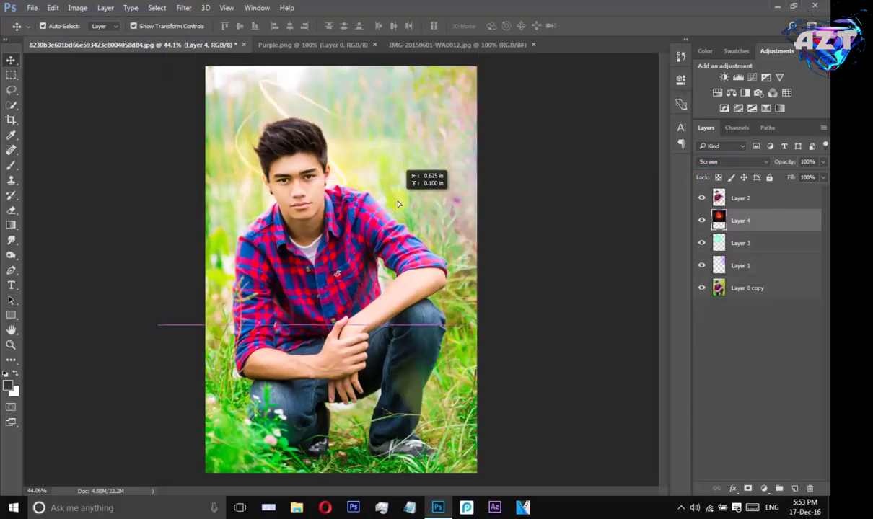
left_click(78, 7)
Tint the swirl blue with Hue -135, Saturation +100, Lightness -21, then shift it up-left.
left_click(245, 98)
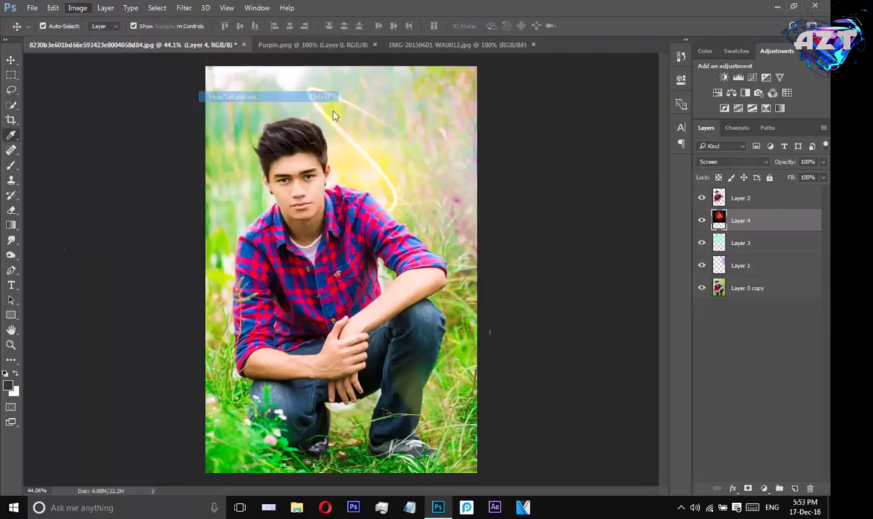
left_click_drag(657, 186, 718, 194)
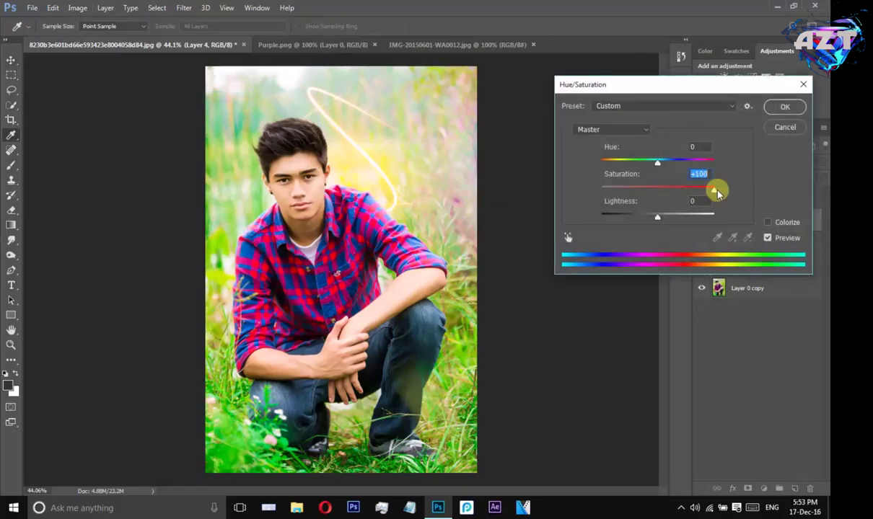
left_click_drag(658, 162, 611, 163)
mouse_move(658, 215)
left_mouse_down()
mouse_move(638, 217)
mouse_move(647, 217)
left_mouse_up()
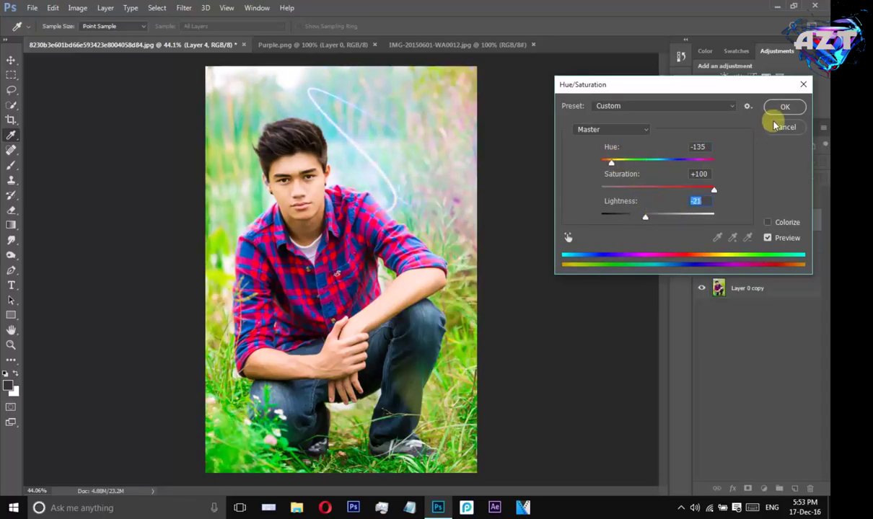
left_click(785, 106)
key("v")
mouse_move(426, 177)
left_mouse_down()
mouse_move(395, 214)
mouse_move(375, 199)
left_mouse_up()
Scale the blue swirl to 145.86% by 157.12%, rotate it -12°, and arc it around the knees.
key("ctrl+t")
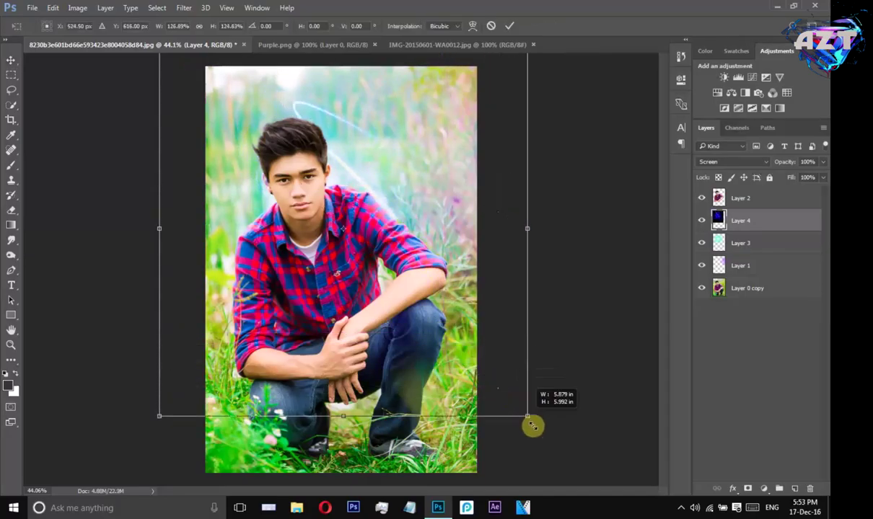
left_click_drag(465, 354, 563, 478)
mouse_move(439, 393)
left_mouse_down()
mouse_move(419, 392)
mouse_move(413, 403)
mouse_move(442, 432)
mouse_move(461, 412)
left_mouse_up()
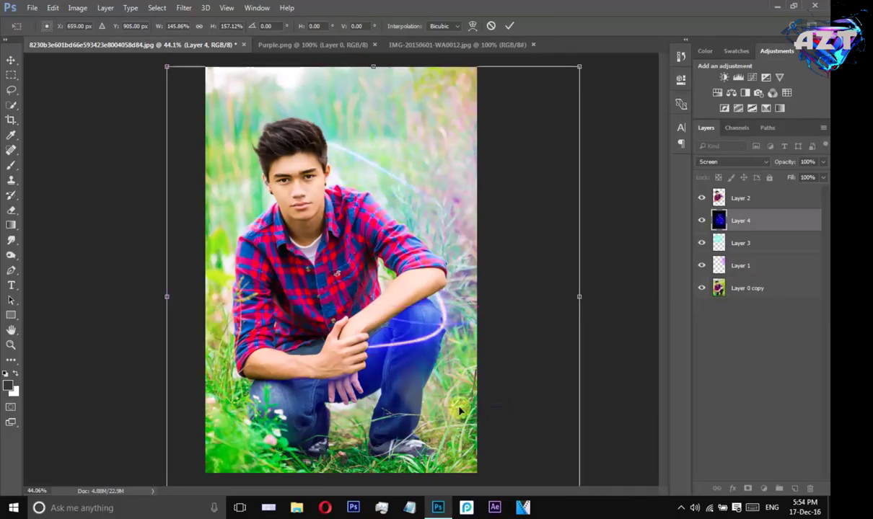
mouse_move(594, 68)
left_mouse_down()
mouse_move(565, 41)
mouse_move(533, 38)
left_mouse_up()
left_click_drag(512, 129, 470, 156)
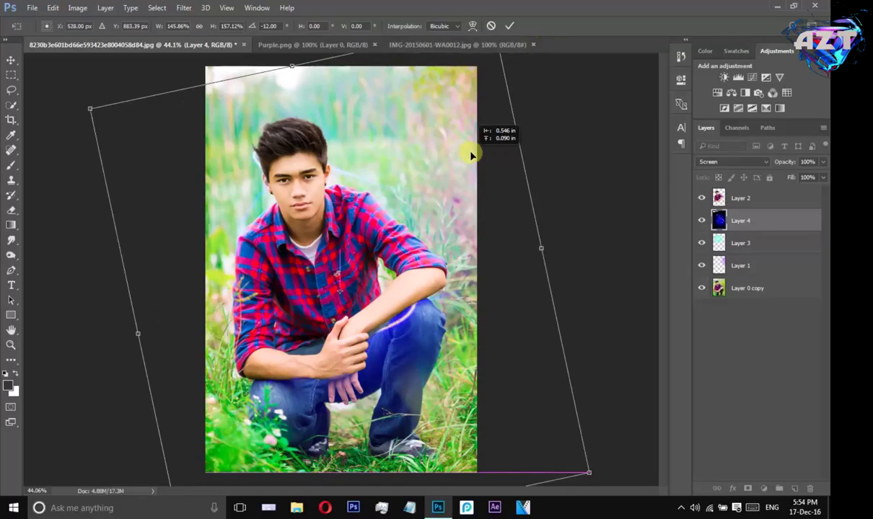
mouse_move(473, 207)
left_mouse_down()
mouse_move(460, 301)
mouse_move(473, 336)
mouse_move(475, 298)
mouse_move(488, 283)
left_mouse_up()
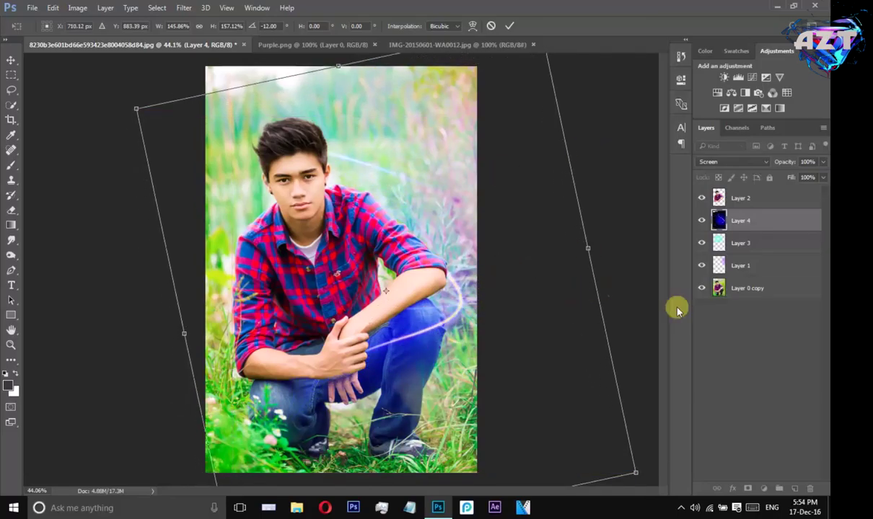
key("Return")
left_click(736, 318)
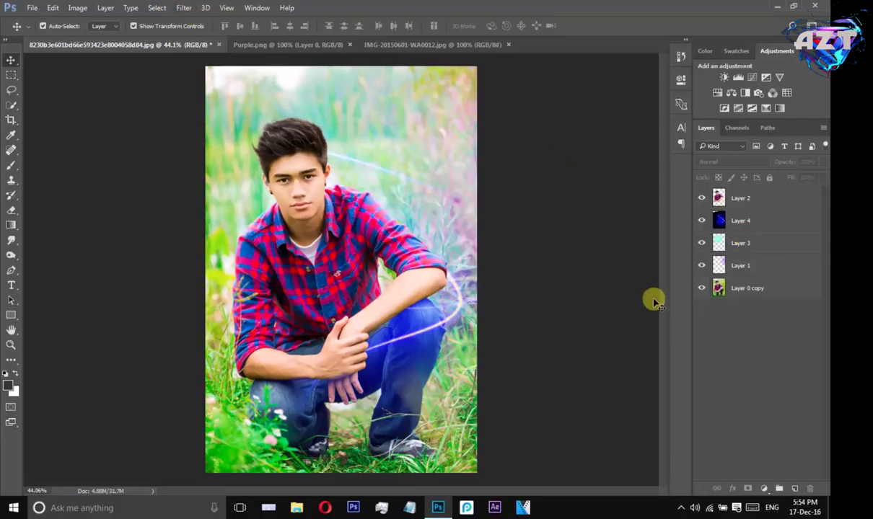
scroll(653, 302, "down", 1)
scroll(521, 289, "down", 1)
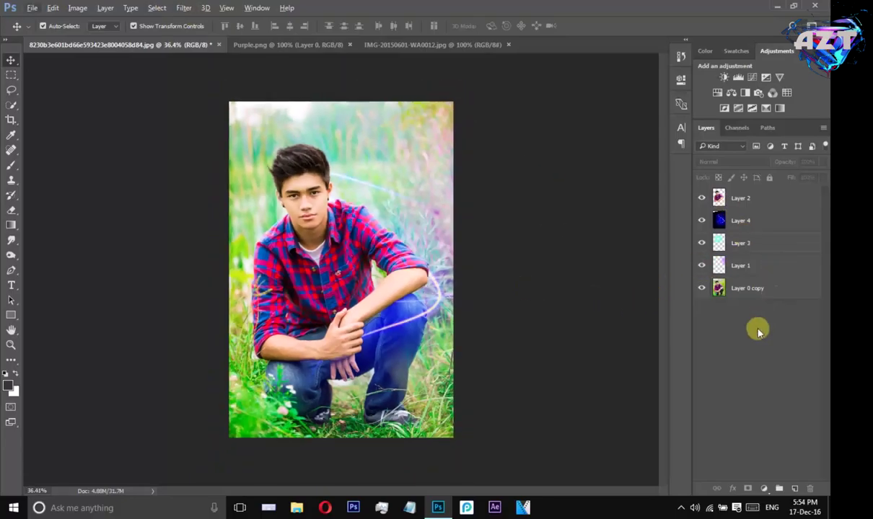
Choose the Blur tool, step through Layer 2, Layer 0 copy and Layer 1, then deselect all layers.
left_click(13, 271)
left_click(12, 257)
left_click(11, 240)
left_click(29, 242)
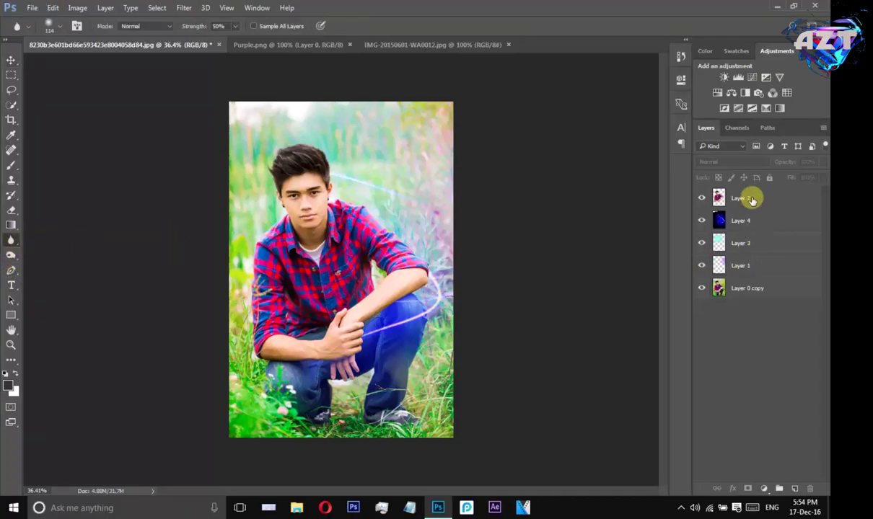
left_click(747, 198)
left_click(743, 287)
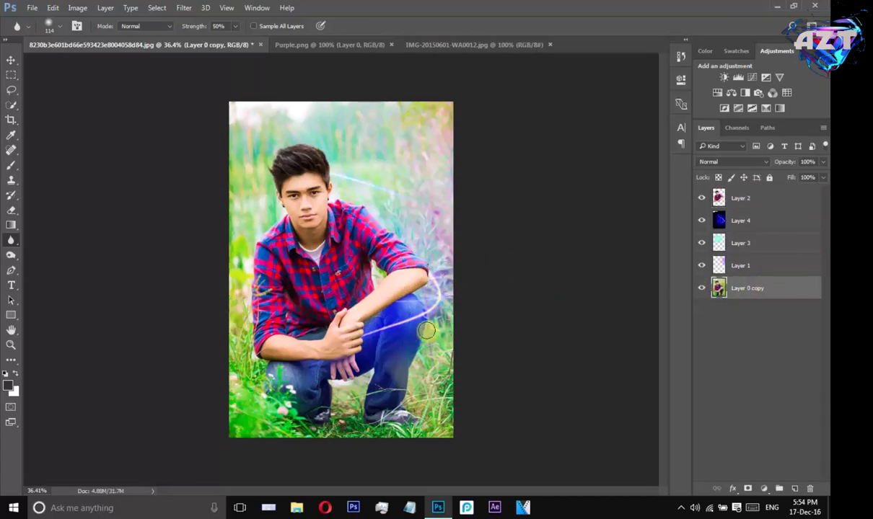
left_click(747, 263)
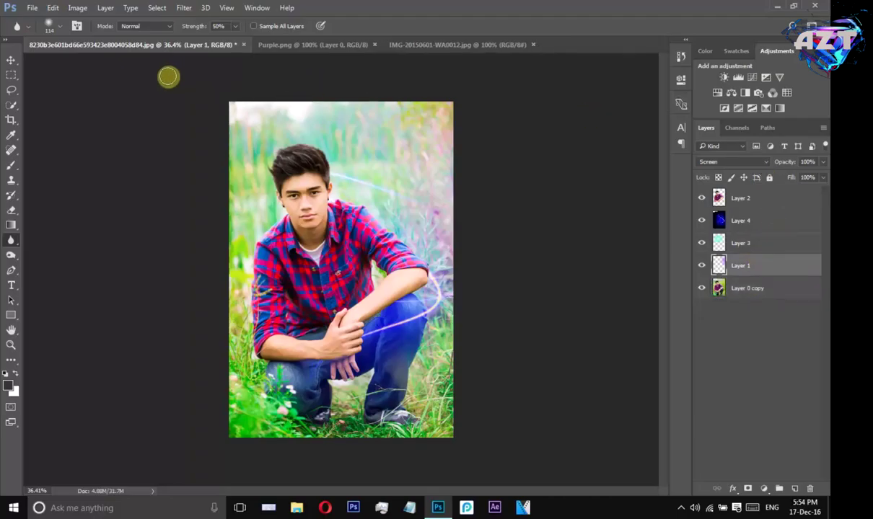
left_click(725, 314)
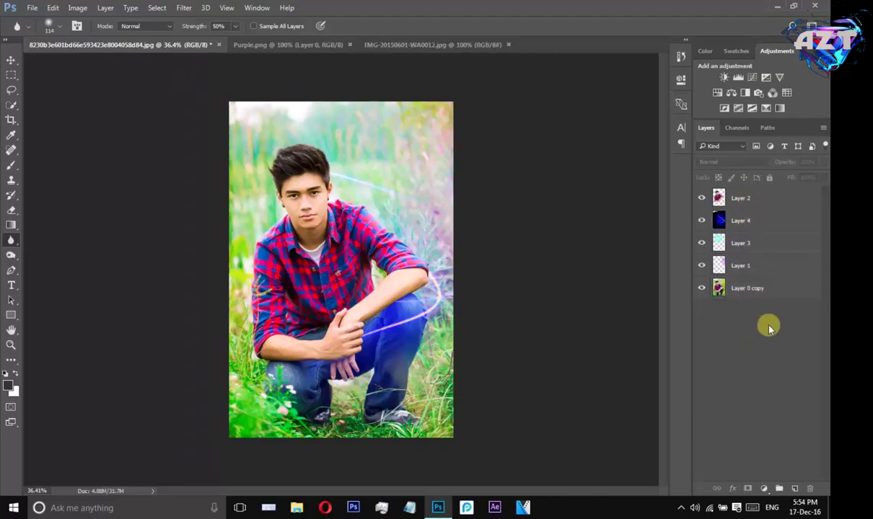
Draw a text box in the portrait's upper right and start editing its text layer.
left_click(11, 286)
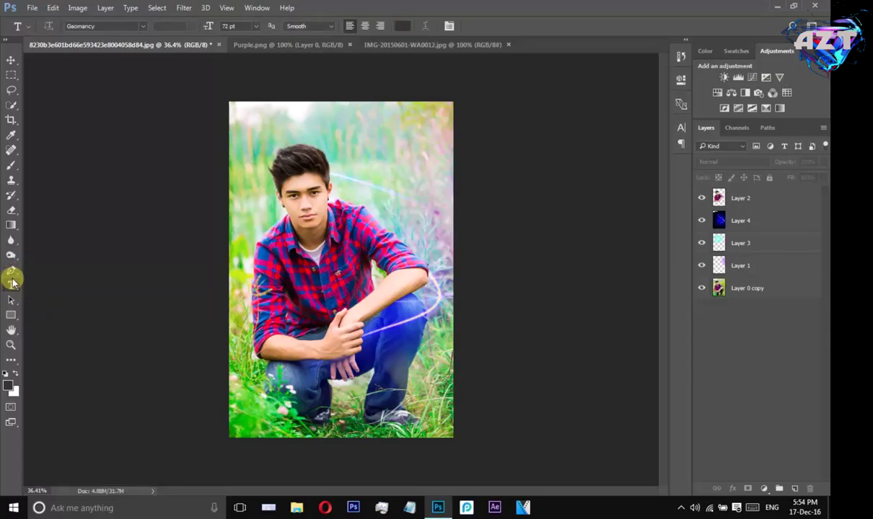
left_click_drag(347, 124, 453, 164)
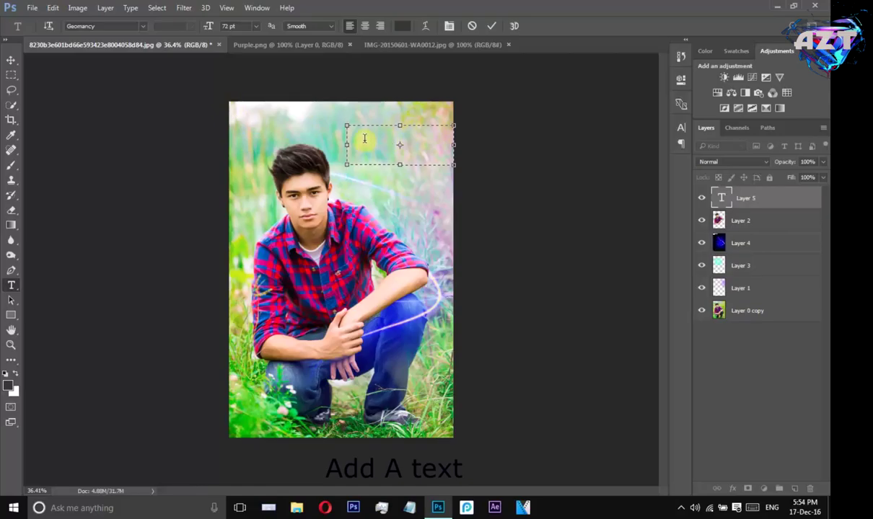
left_click(12, 59)
mouse_move(399, 150)
left_mouse_down()
mouse_move(386, 160)
mouse_move(396, 153)
left_mouse_up()
left_click(745, 197)
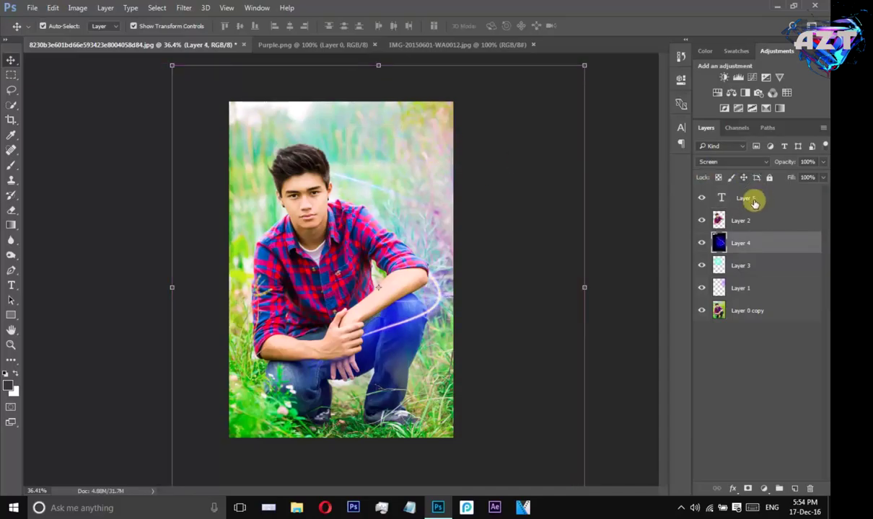
double_click(722, 197)
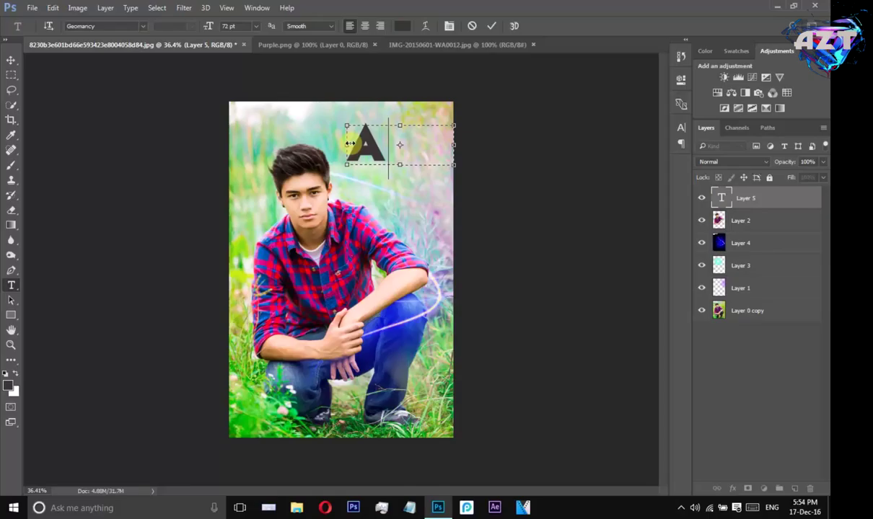
Replace the placeholder with the AFKAR title text and set it to 36 pt.
key("BackSpace")
type("A")
type("FK")
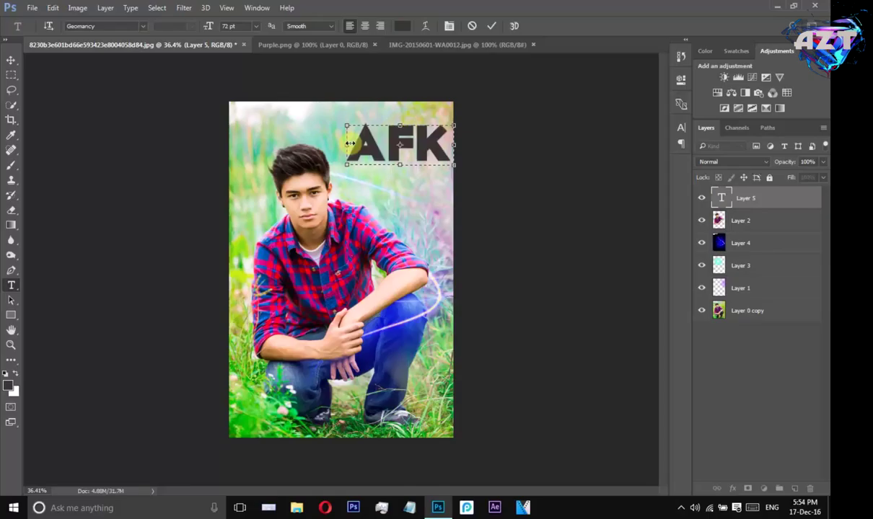
left_click(429, 149)
double_click(421, 130)
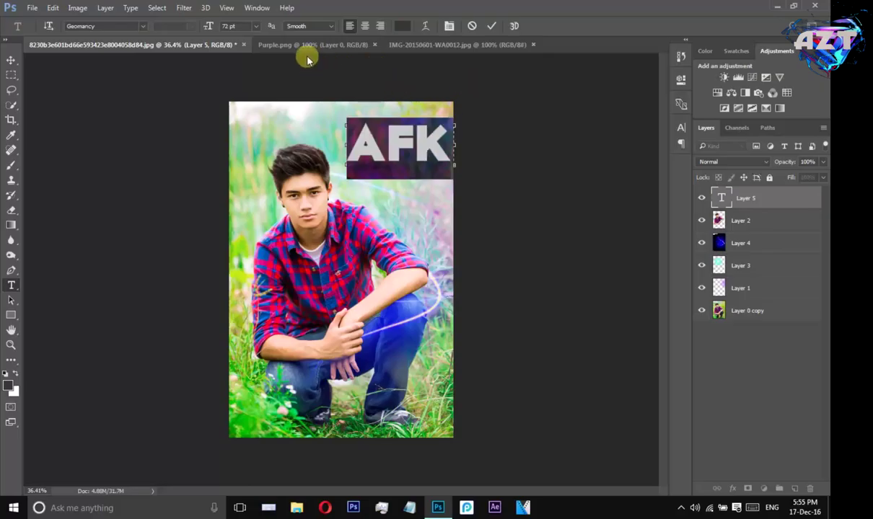
left_click(255, 27)
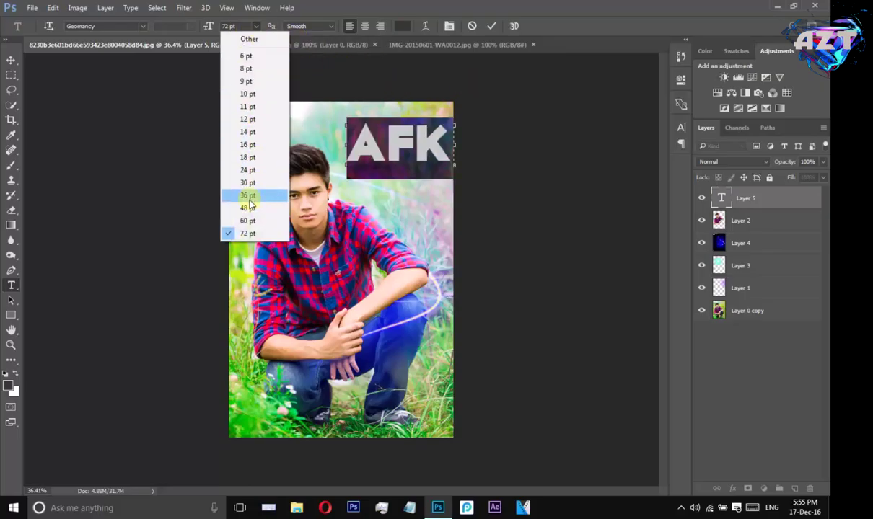
left_click(248, 195)
left_click(427, 136)
Enlarge the text box, add the ZEMER and TECH lines, commit the title and nudge it up-left.
left_click_drag(427, 136, 345, 133)
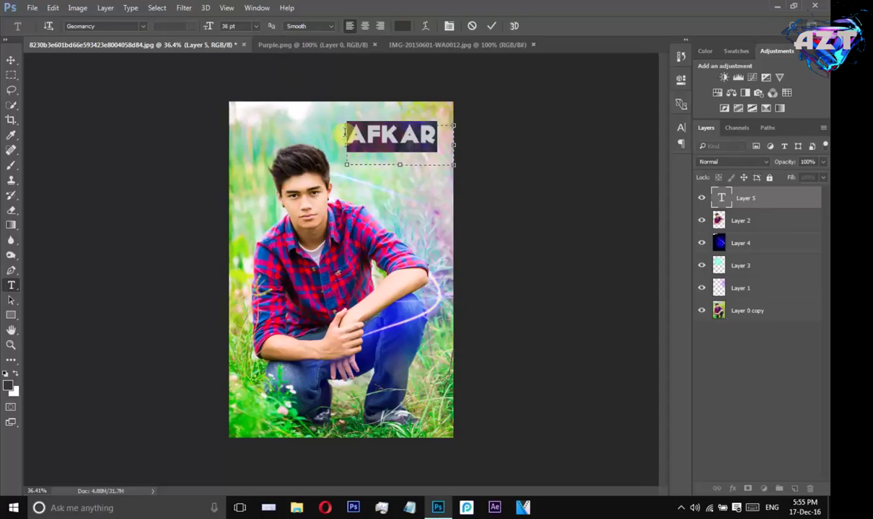
left_click(440, 138)
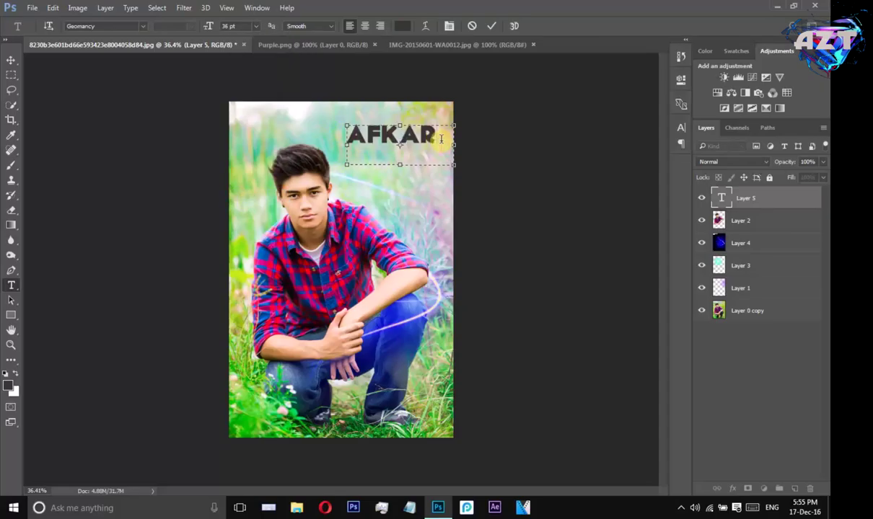
left_click_drag(404, 165, 401, 298)
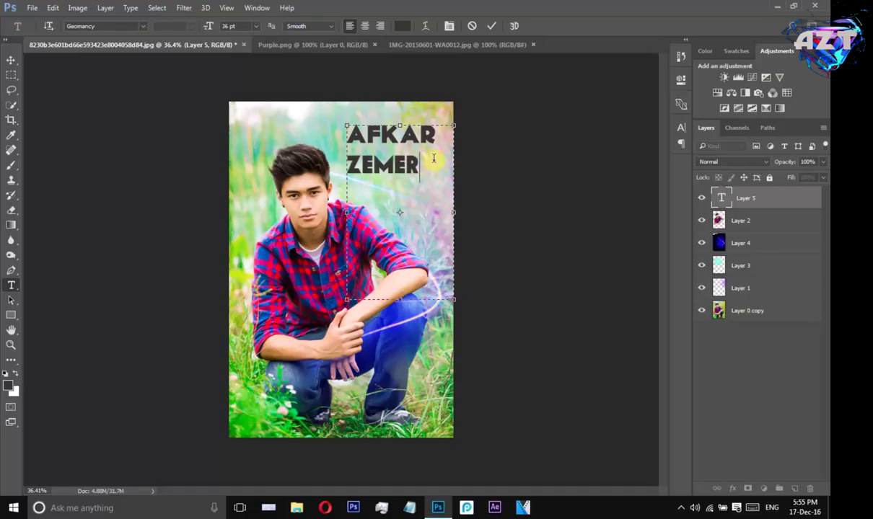
left_click_drag(436, 161, 339, 160)
left_click(440, 160)
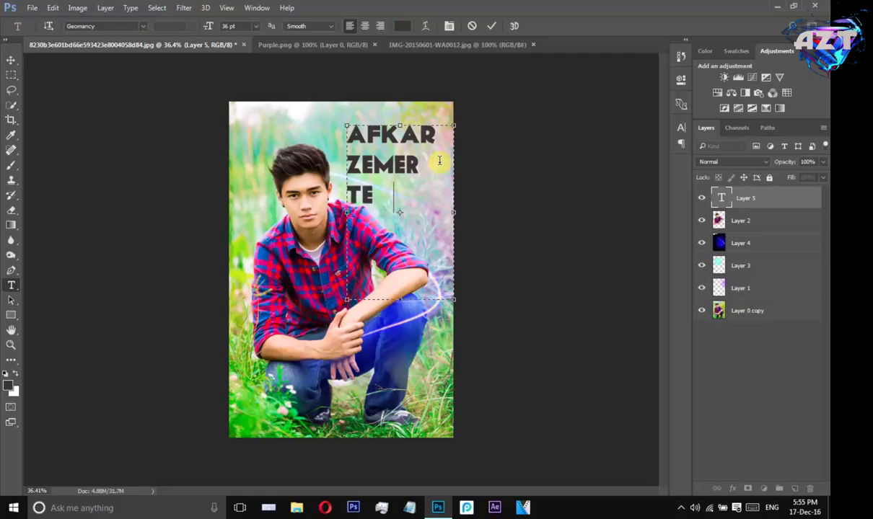
left_click(10, 60)
left_click_drag(381, 134, 376, 126)
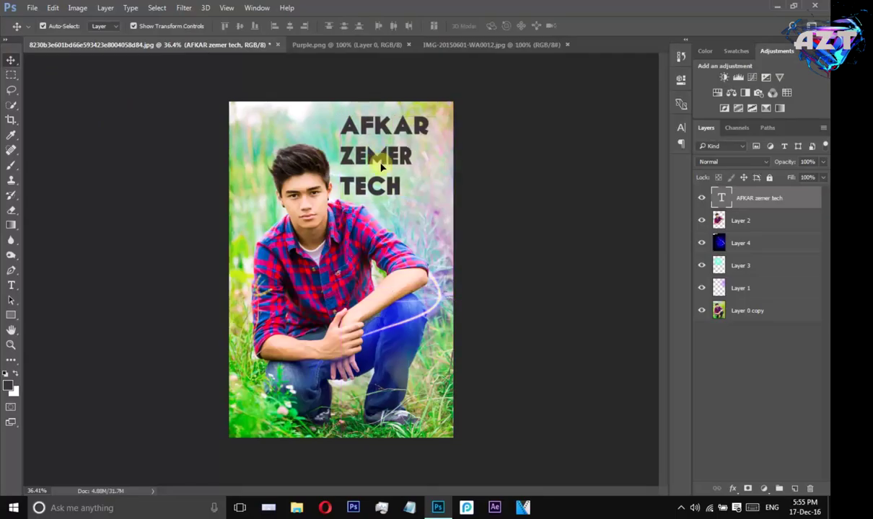
Right-align all three lines of the AFKAR ZEMER TECH title.
left_click(726, 199)
double_click(723, 203)
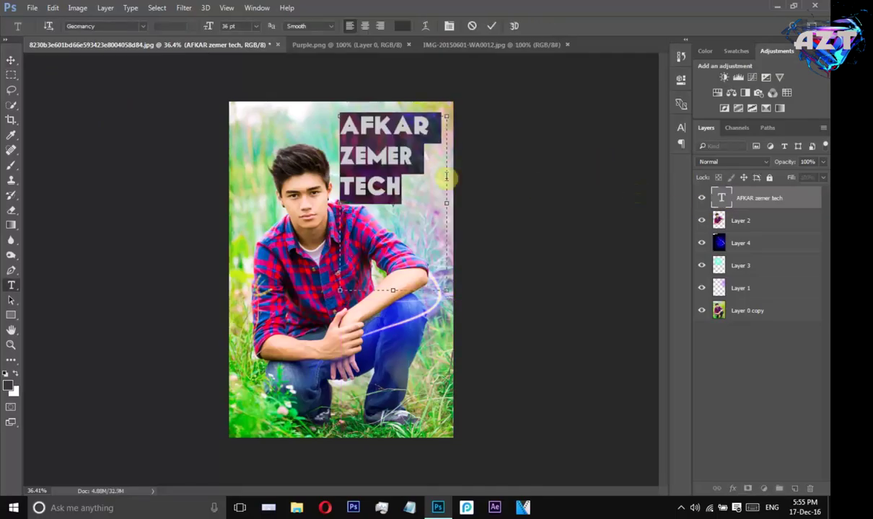
key("shift+Left")
key("shift+Left")
key("ctrl+a")
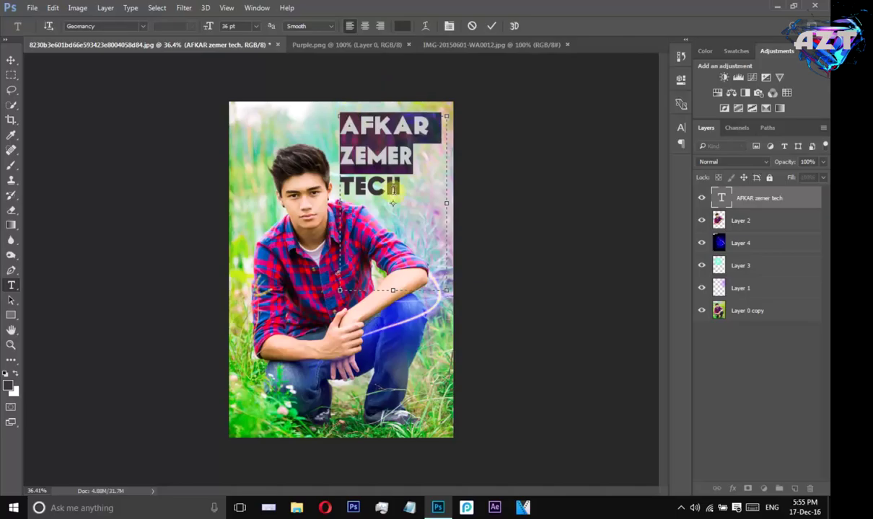
left_click(380, 26)
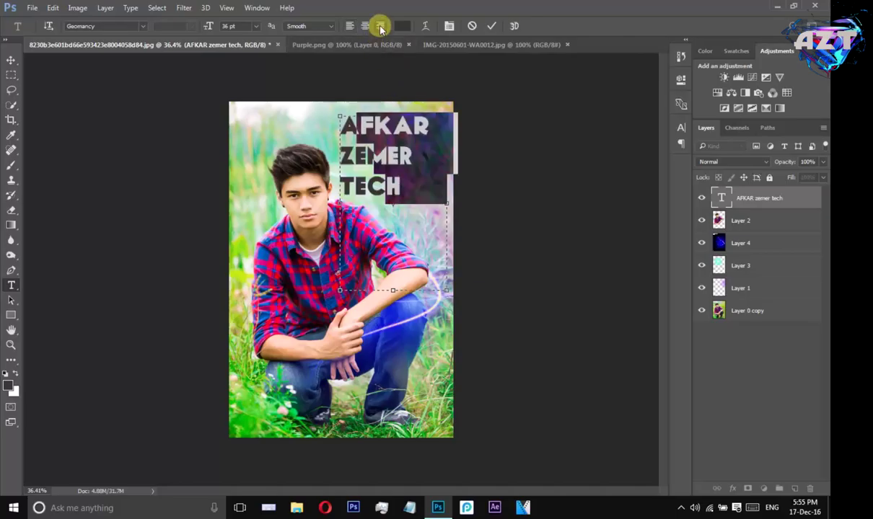
left_click(10, 60)
Scale the title to about 140% by 124.44% and fit it along the top-right edge.
left_click_drag(389, 151, 394, 148)
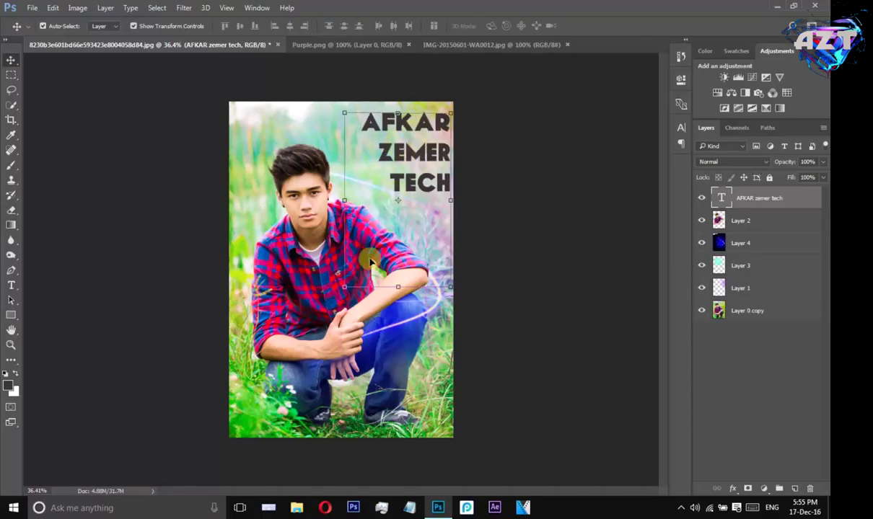
left_click_drag(344, 286, 298, 349)
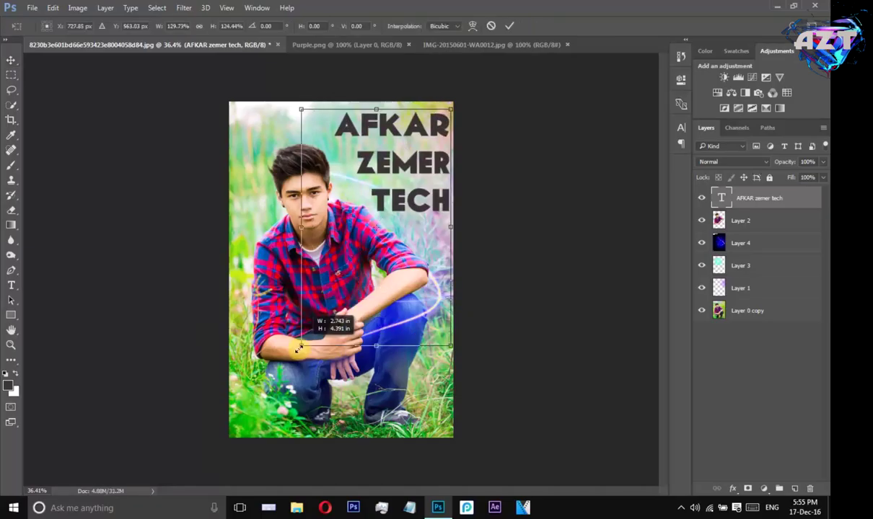
left_click_drag(298, 350, 302, 330)
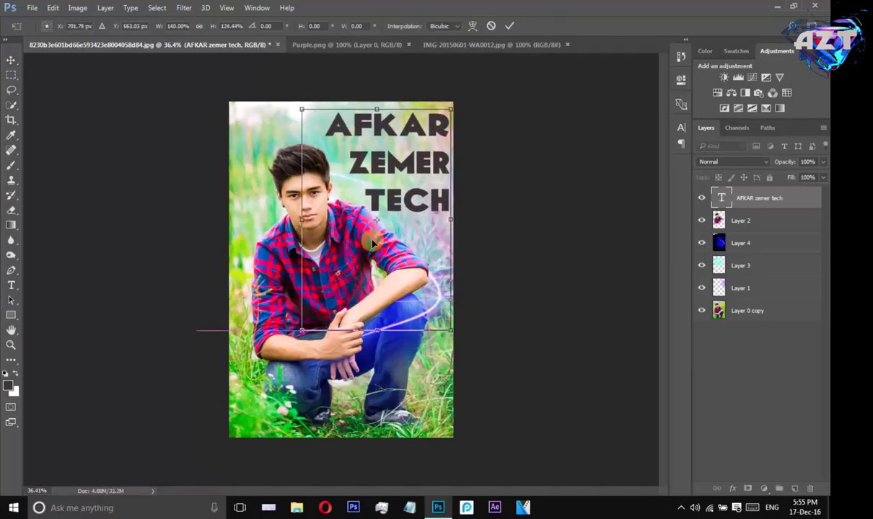
left_click_drag(401, 217, 392, 208)
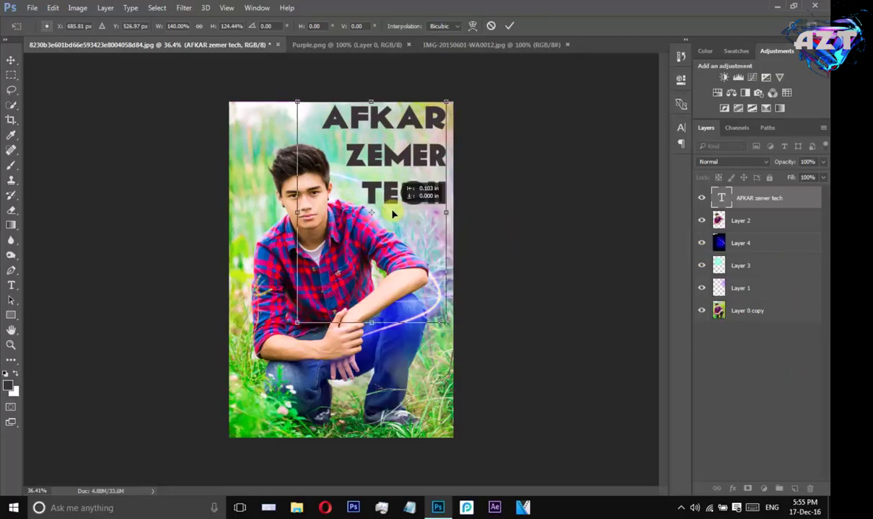
left_click_drag(409, 272, 413, 272)
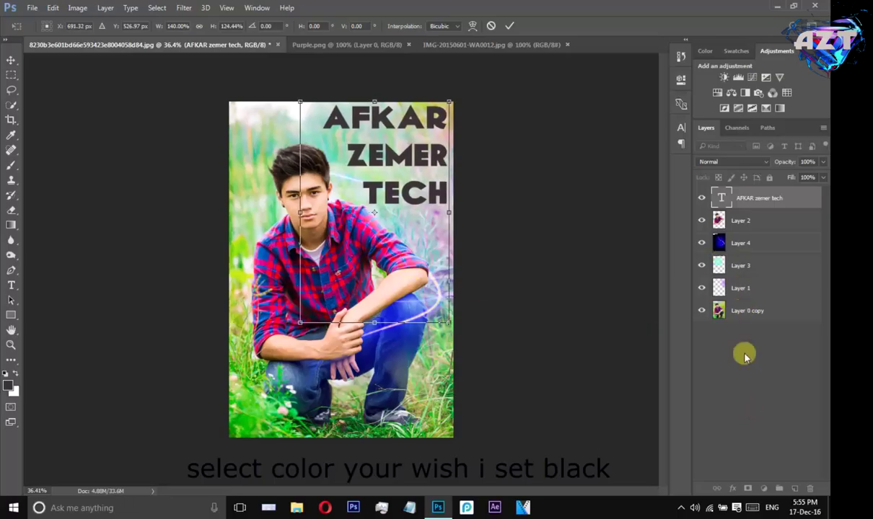
Commit the title's resize and recolour its lettering white.
double_click(348, 271)
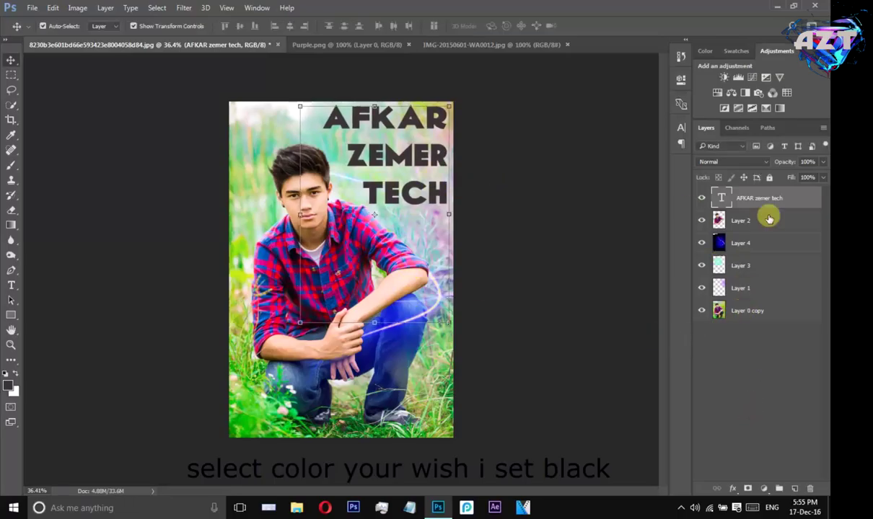
double_click(721, 197)
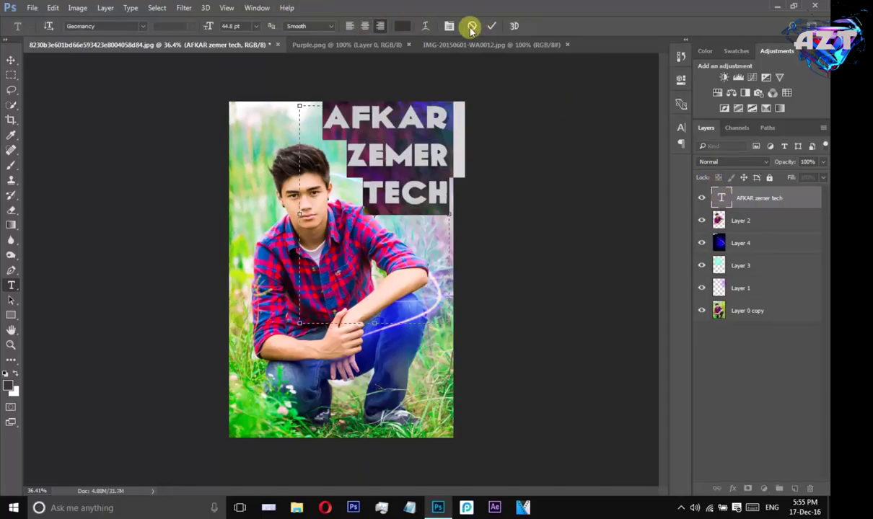
left_click(401, 26)
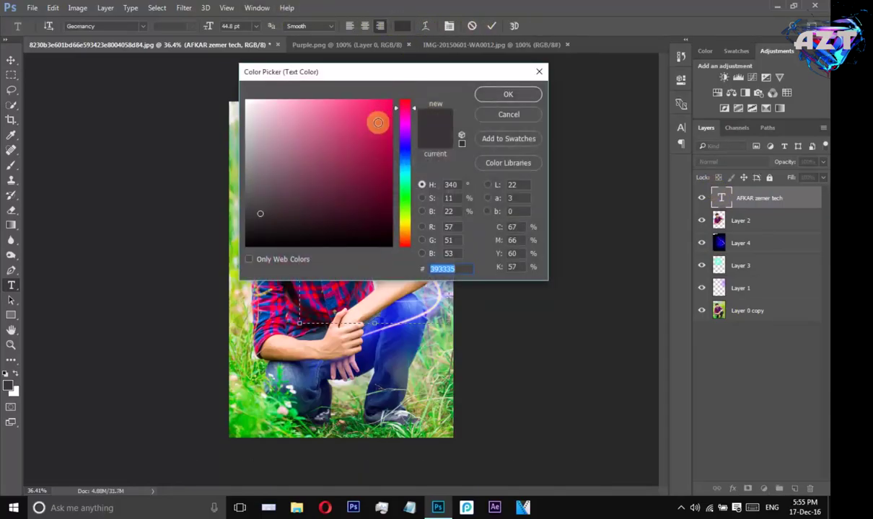
left_click(402, 146)
mouse_move(406, 162)
left_mouse_down()
mouse_move(406, 133)
mouse_move(407, 226)
mouse_move(404, 173)
left_mouse_up()
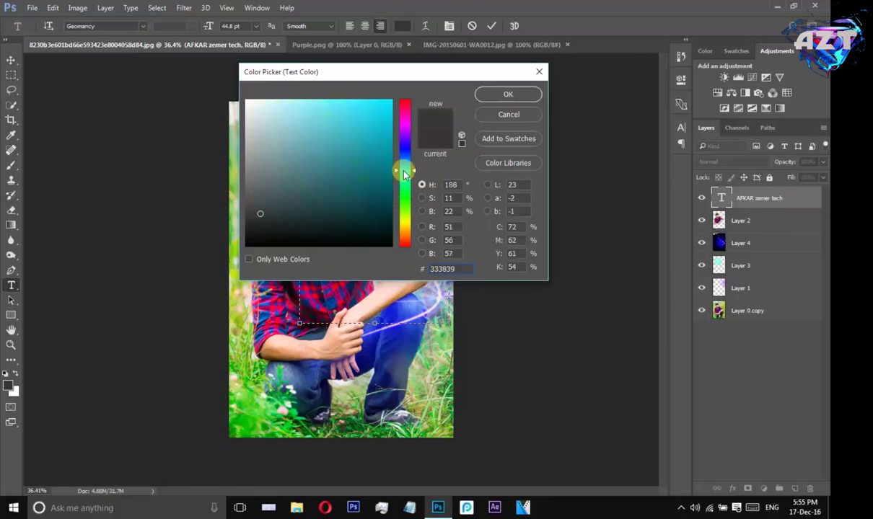
left_click_drag(308, 121, 250, 92)
left_click(508, 94)
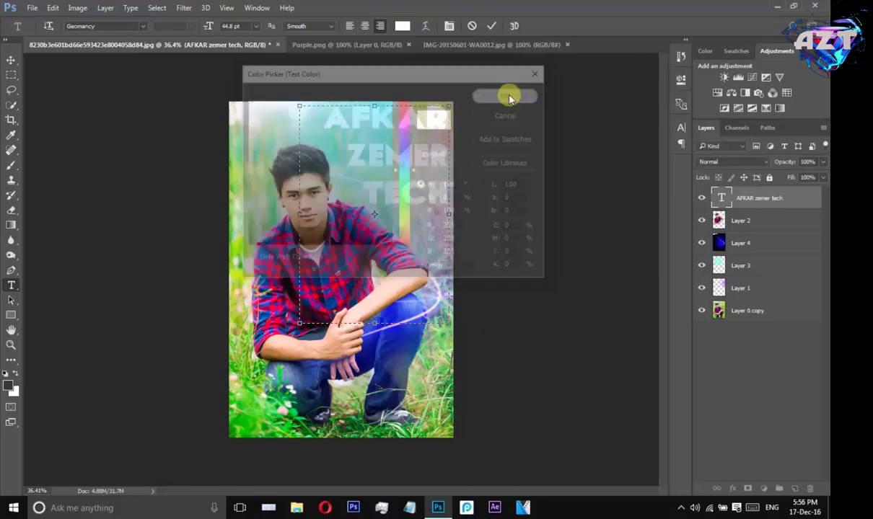
key("v")
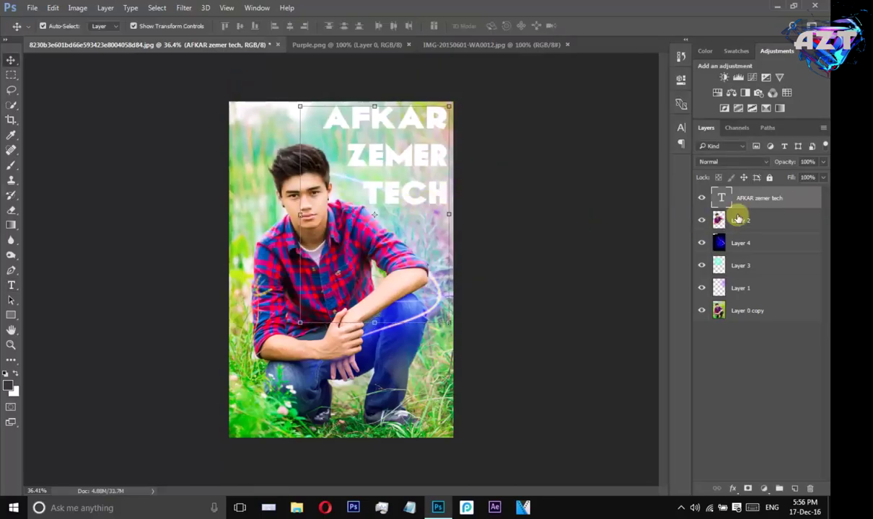
left_click_drag(435, 195, 435, 197)
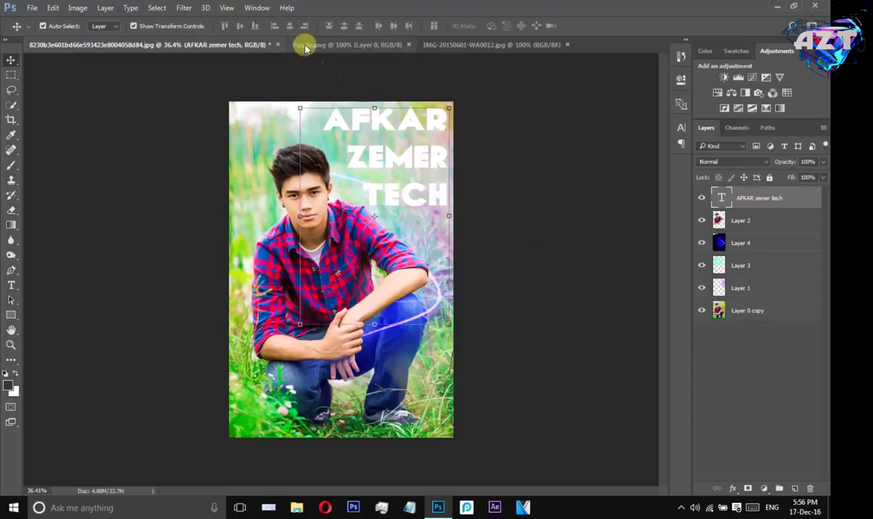
Recolour the title lettering light blue.
double_click(721, 198)
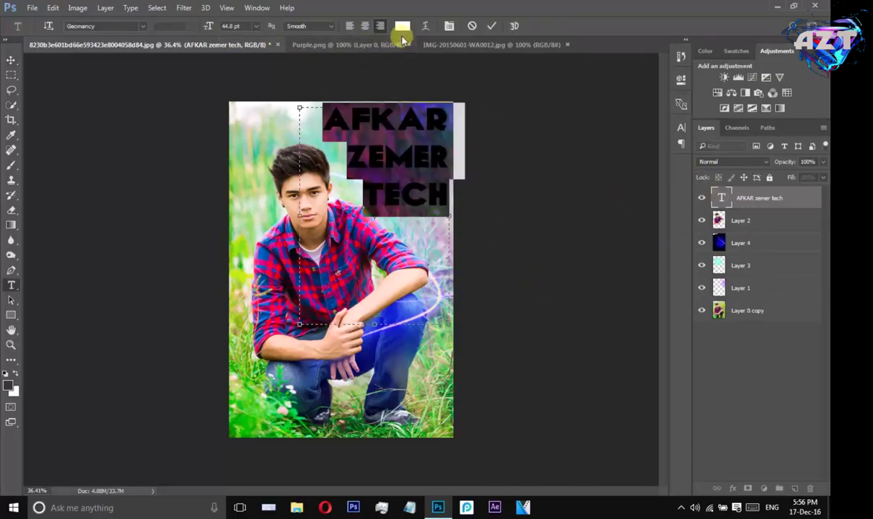
left_click(402, 26)
left_click_drag(402, 144, 402, 161)
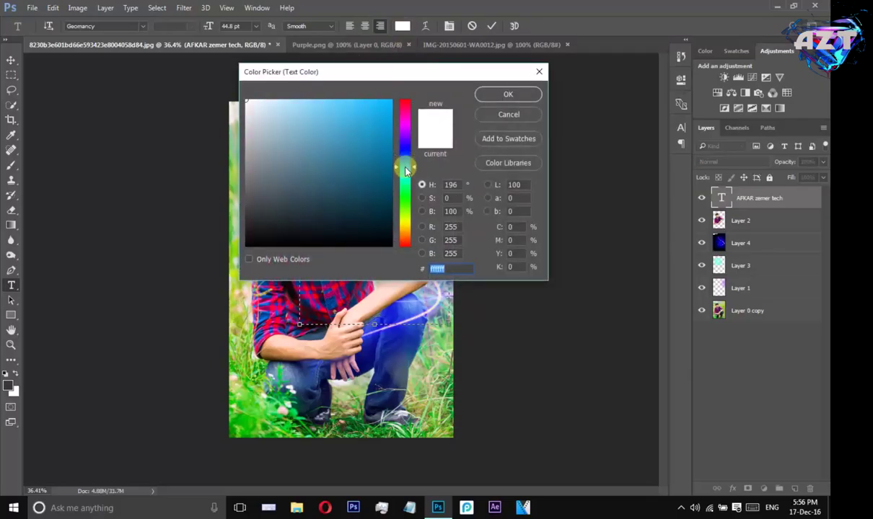
left_click_drag(348, 118, 325, 89)
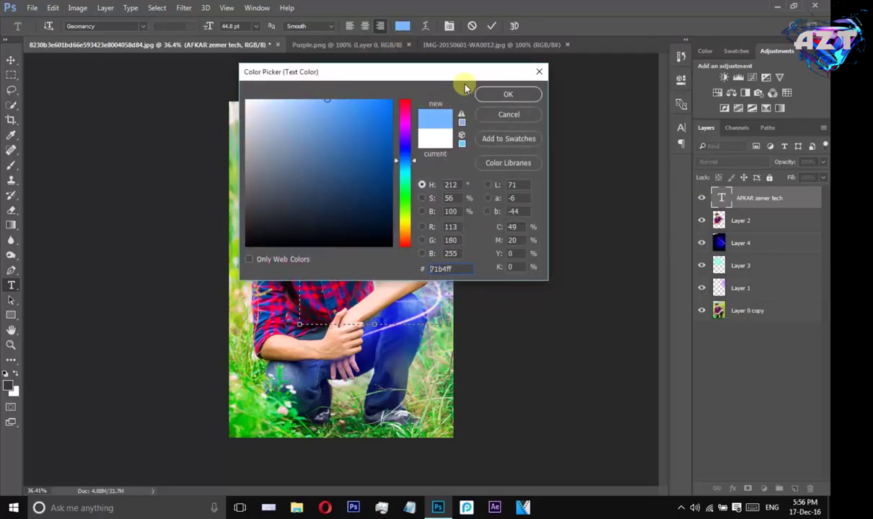
left_click(508, 93)
key("ctrl+Return")
key("v")
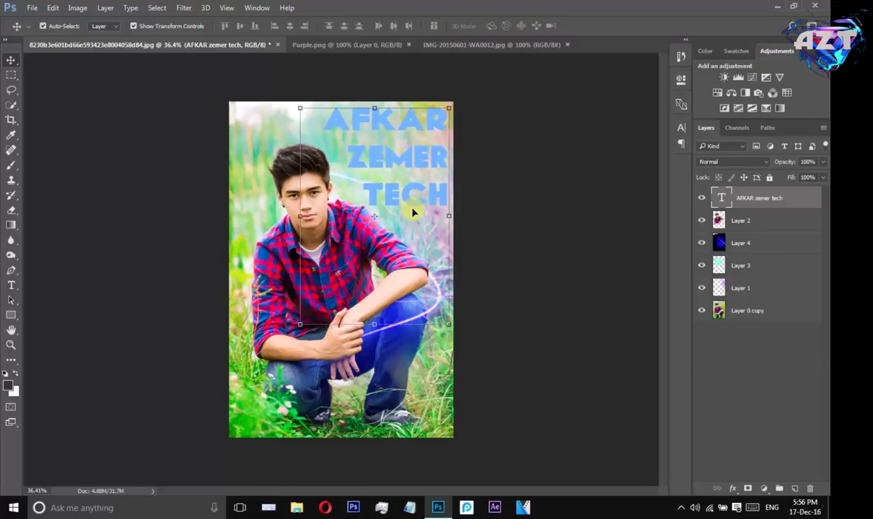
Undo the colour changes to return the title to dark grey and nudge it down.
key("ctrl")
key("ctrl+z")
key("ctrl+z")
key("ctrl+z")
key("ctrl+z")
key("ctrl+z")
key("ctrl+alt+z")
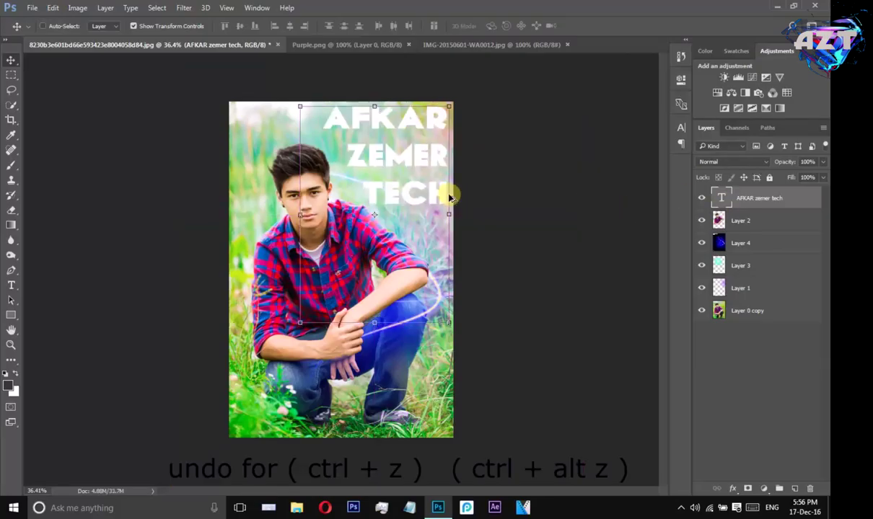
key("ctrl+alt+z")
left_click_drag(412, 187, 411, 190)
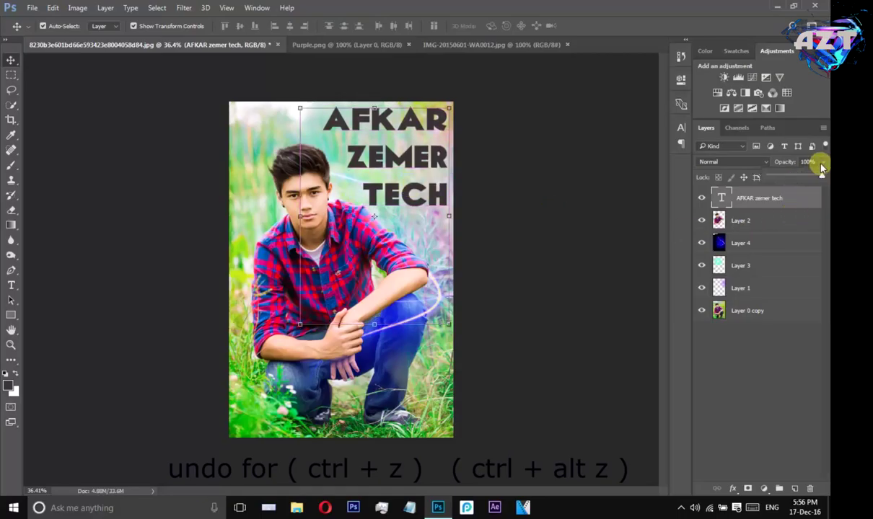
Blend the title layer in Color Dodge mode and adjust its opacity.
left_click(730, 162)
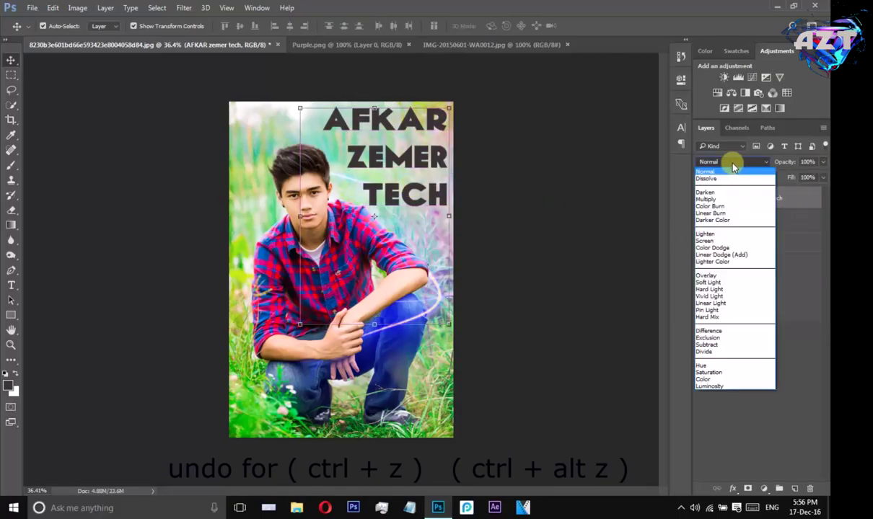
left_click(721, 248)
left_click(824, 162)
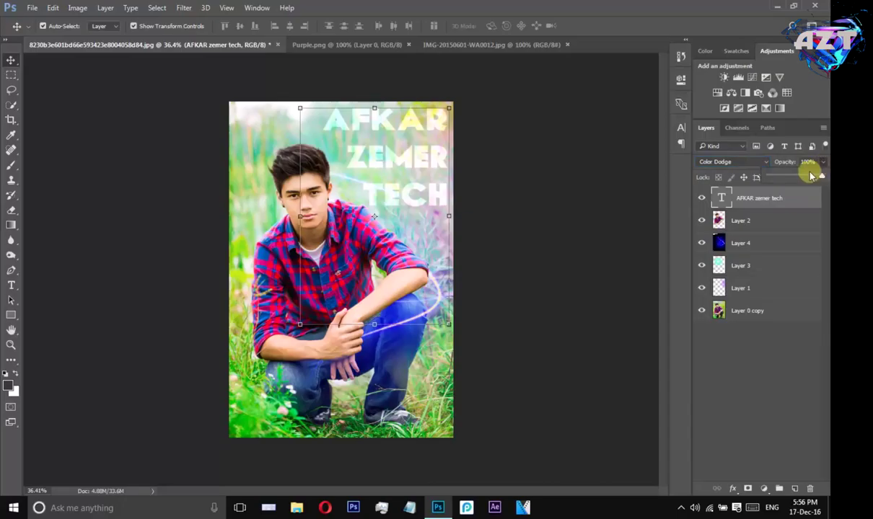
left_click(766, 345)
Duplicate the title layer, then undo the copies so only the original title layer remains.
left_click(753, 207)
key("ctrl+j")
key("ctrl+j")
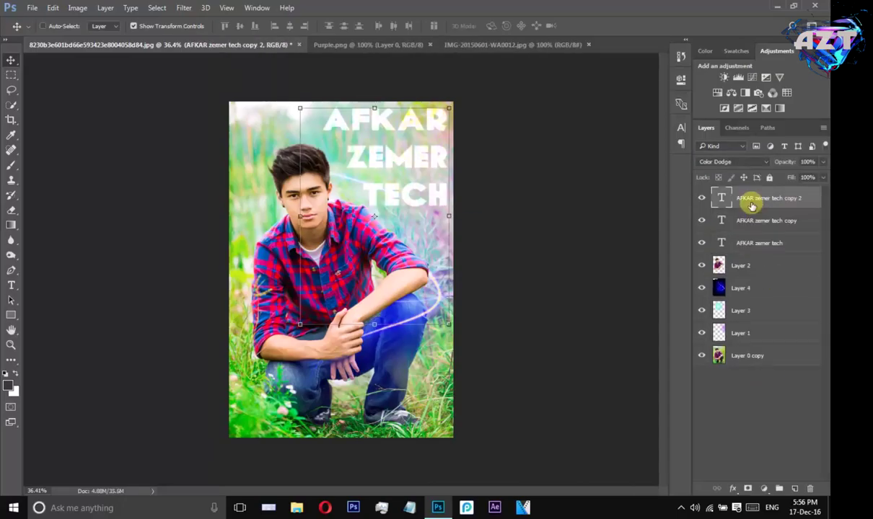
key("ctrl+z")
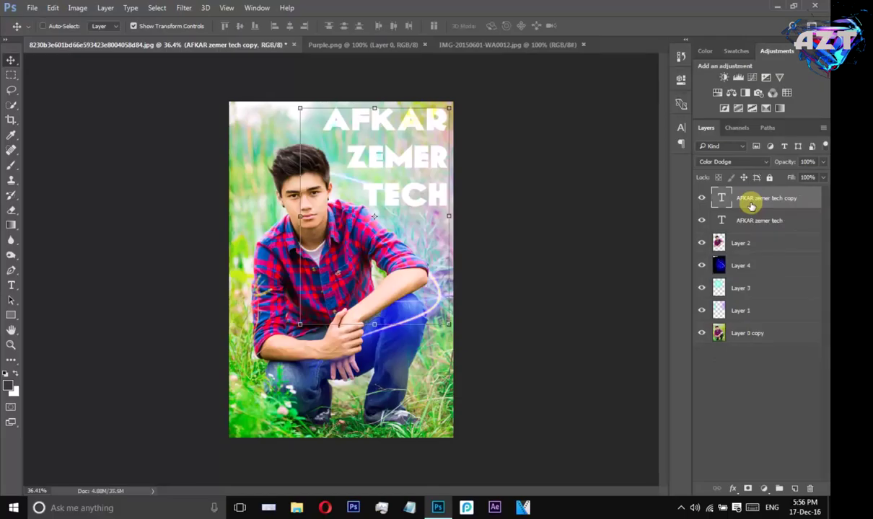
key("ctrl+j")
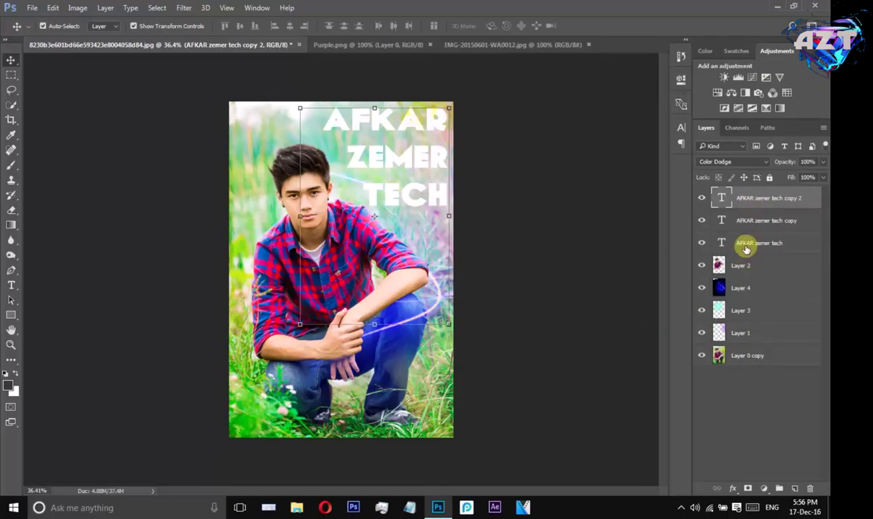
key("ctrl+alt+z")
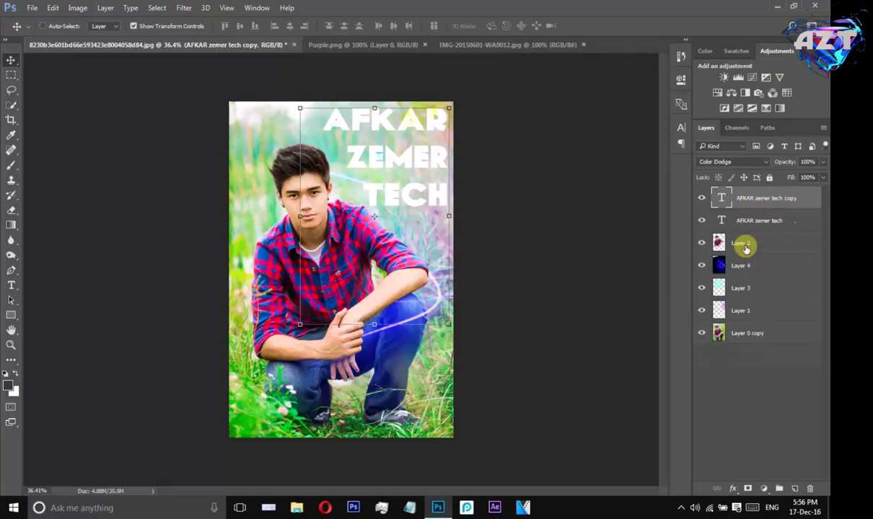
key("ctrl+alt+z")
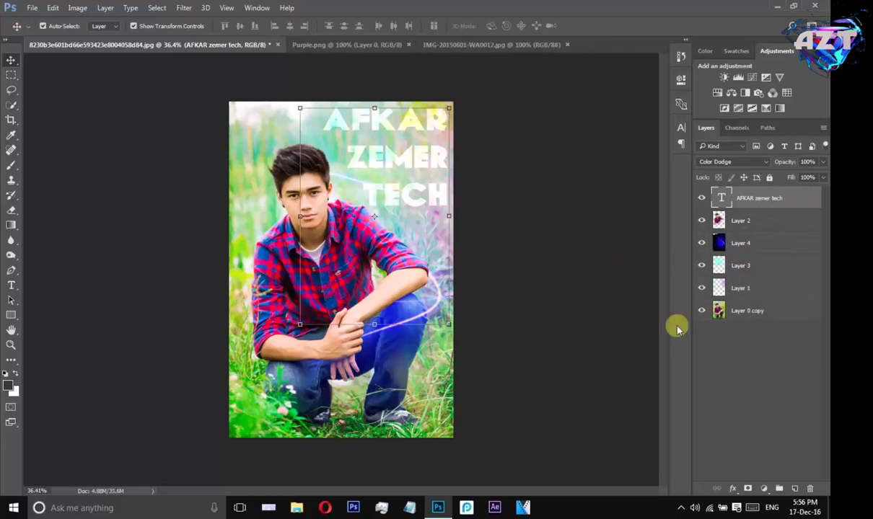
left_click(653, 289)
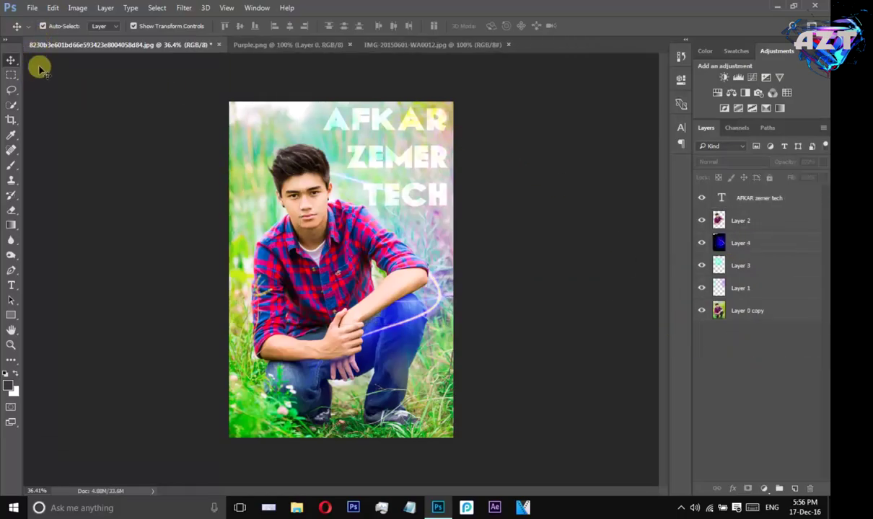
Open bokeh-photography-36 (1).jpg from the dp text folder and drag it into the portrait as Layer 5.
left_click(39, 8)
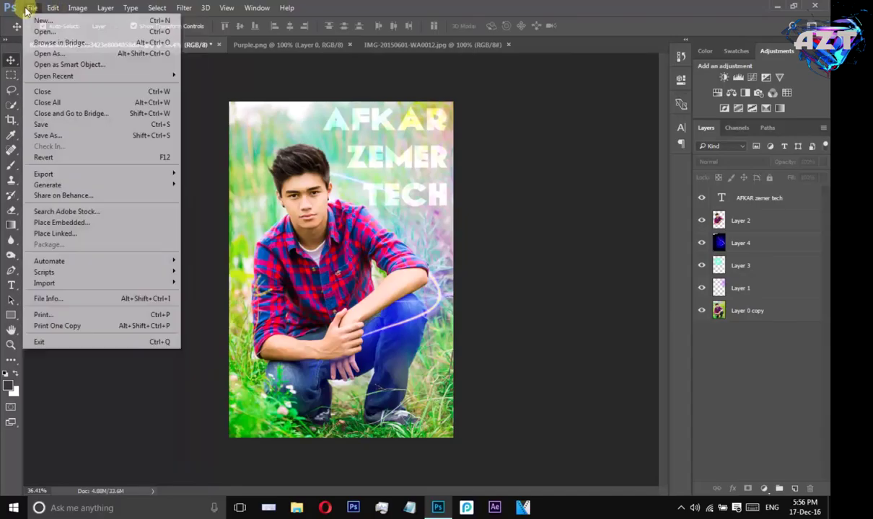
left_click(44, 31)
scroll(164, 200, "down", 5)
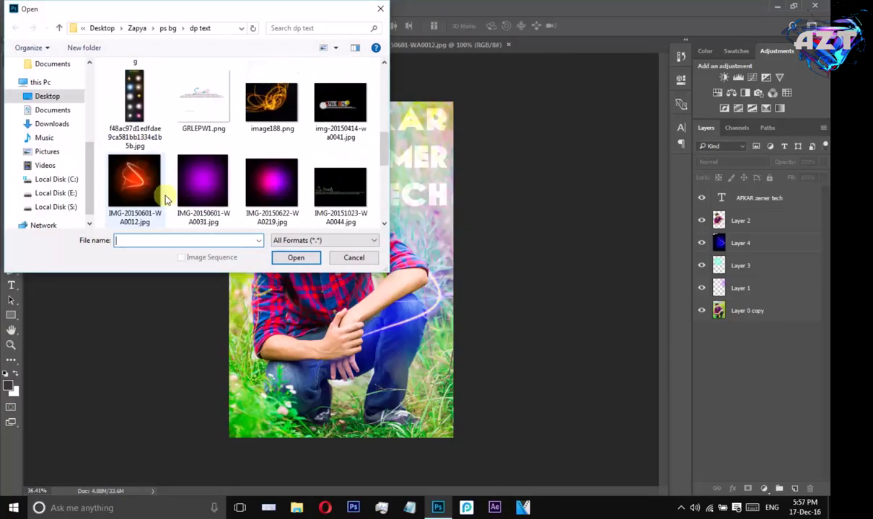
scroll(245, 180, "down", 5)
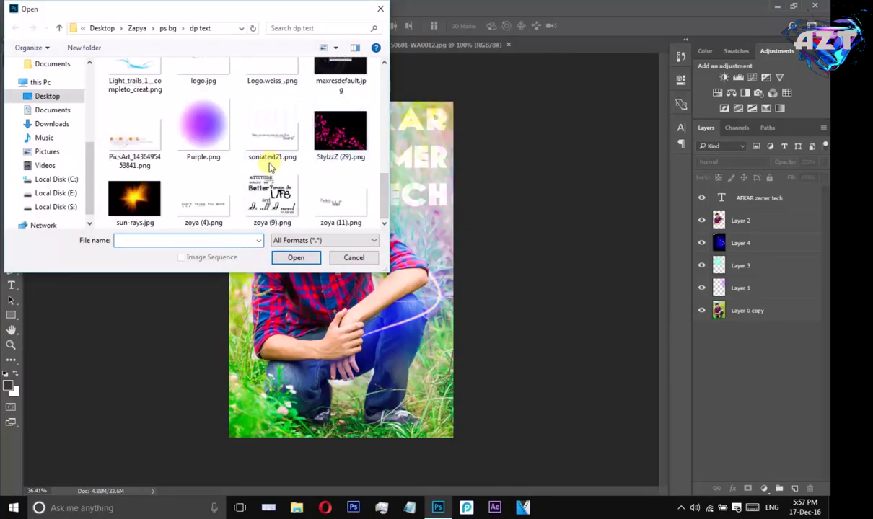
scroll(271, 167, "up", 1)
scroll(238, 144, "up", 2)
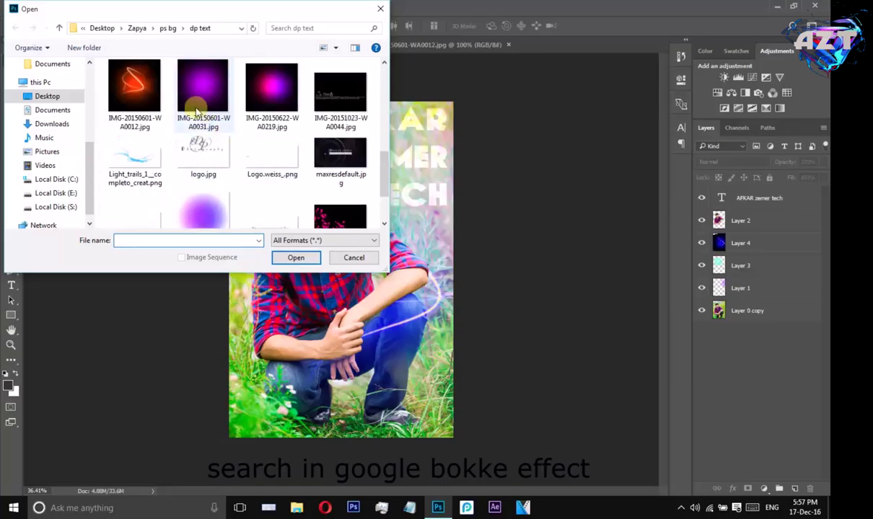
scroll(197, 112, "up", 2)
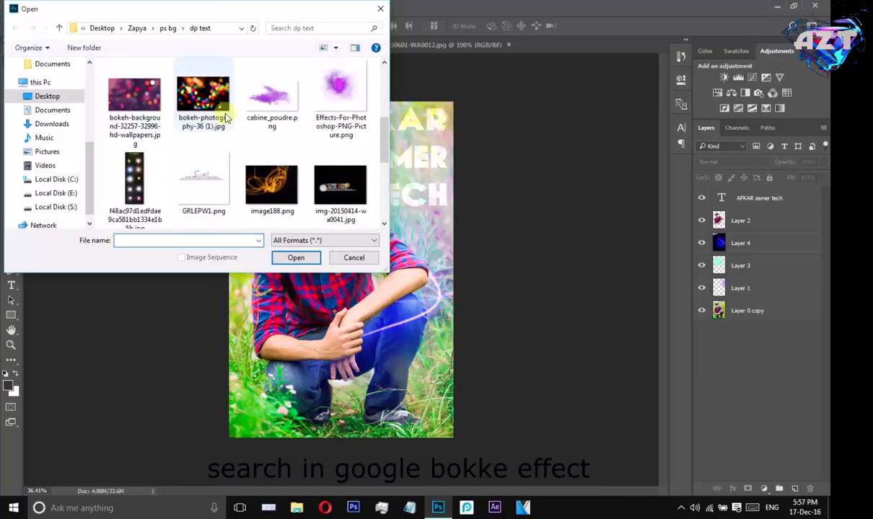
left_click(202, 101)
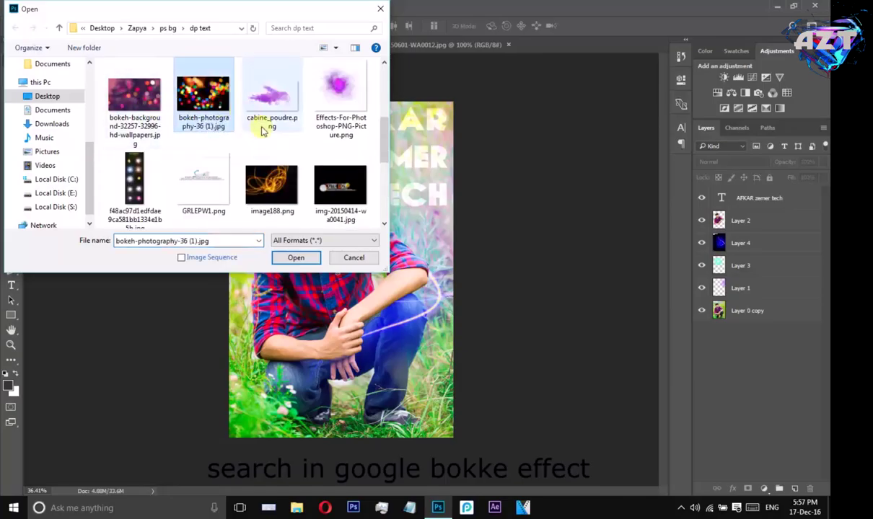
left_click(296, 259)
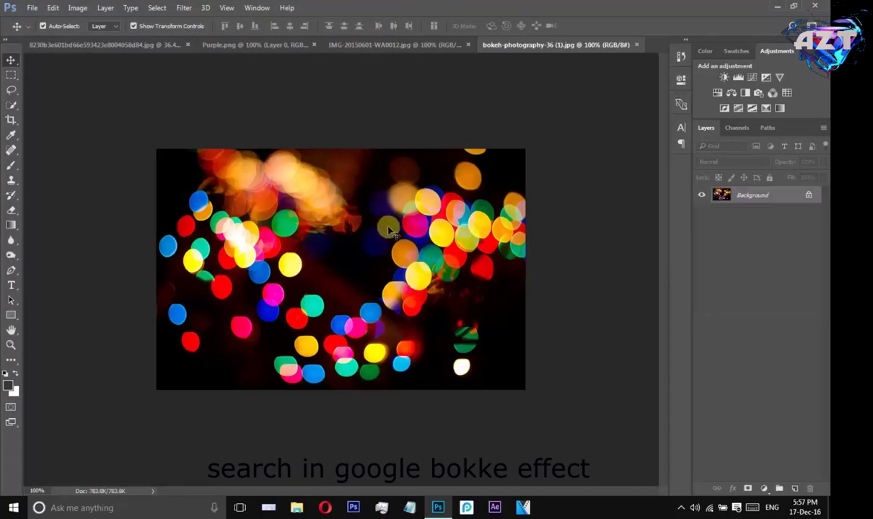
left_click_drag(388, 230, 326, 247)
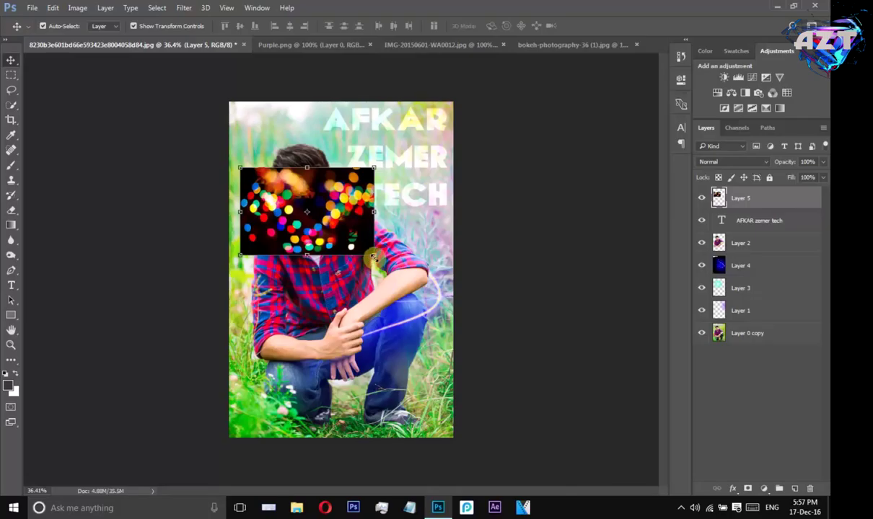
Resize and reposition the bokeh layer over the portrait with Free Transform.
left_click_drag(373, 257, 467, 403)
left_click_drag(404, 338, 383, 323)
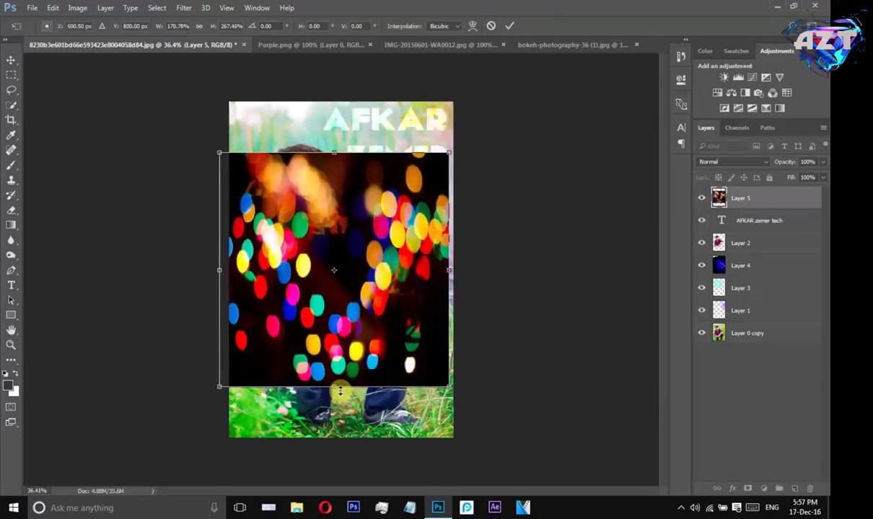
left_click_drag(340, 390, 347, 338)
key("Return")
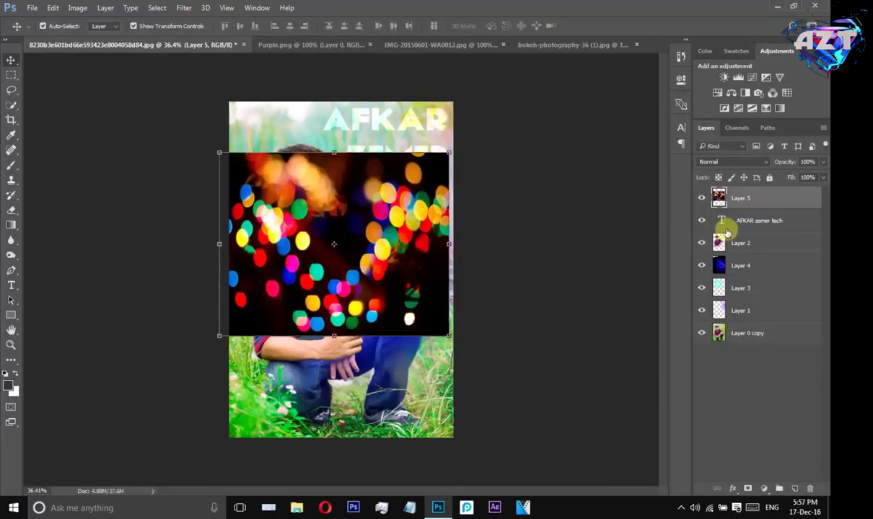
Set the bokeh layer to Screen blending and move it just below Layer 4.
left_click(717, 162)
left_click(713, 248)
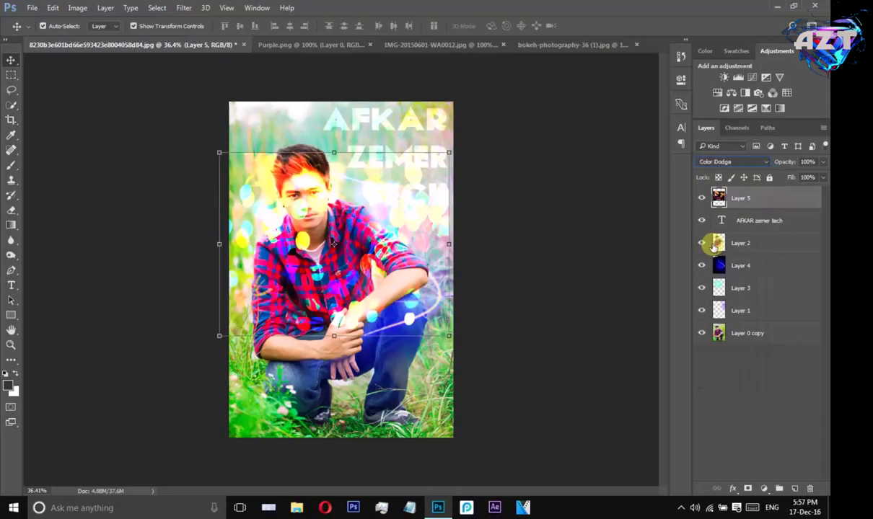
left_click(721, 162)
left_click(723, 240)
mouse_move(371, 342)
left_mouse_down()
mouse_move(360, 292)
mouse_move(371, 287)
left_mouse_up()
left_click_drag(746, 196, 758, 278)
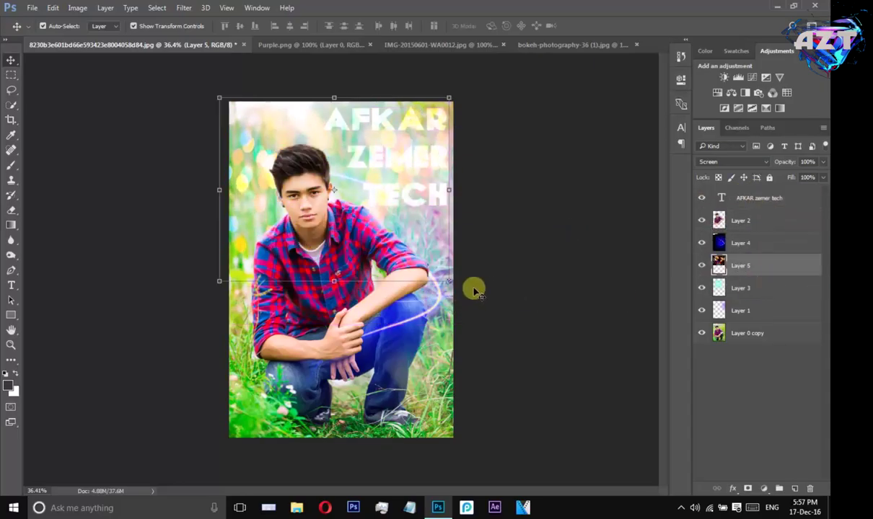
Stretch the bokeh layer to cover the portrait and fade its opacity to 5%.
left_click_drag(449, 280, 488, 461)
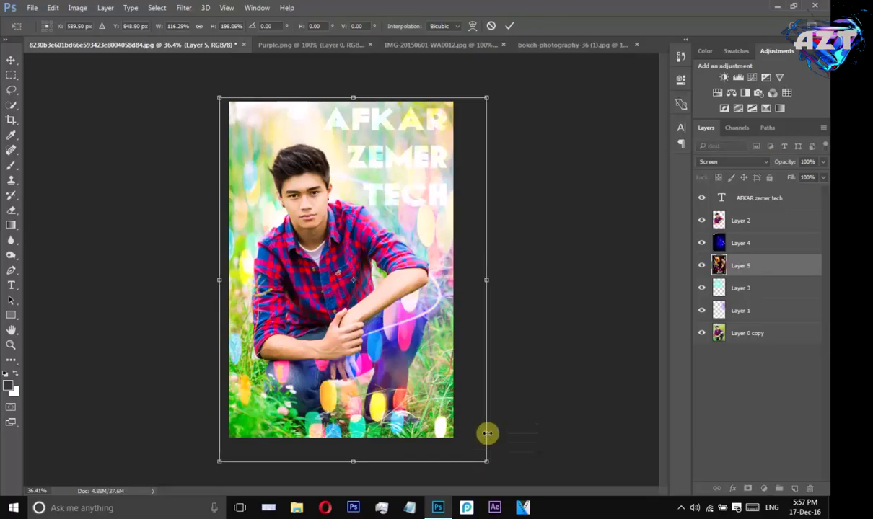
key("Return")
left_click_drag(818, 171, 784, 178)
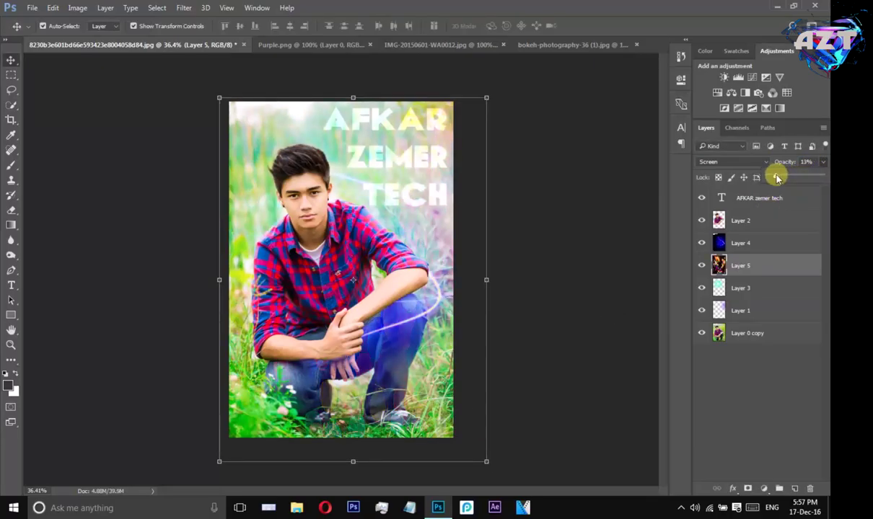
left_click_drag(777, 178, 775, 178)
left_click(722, 357)
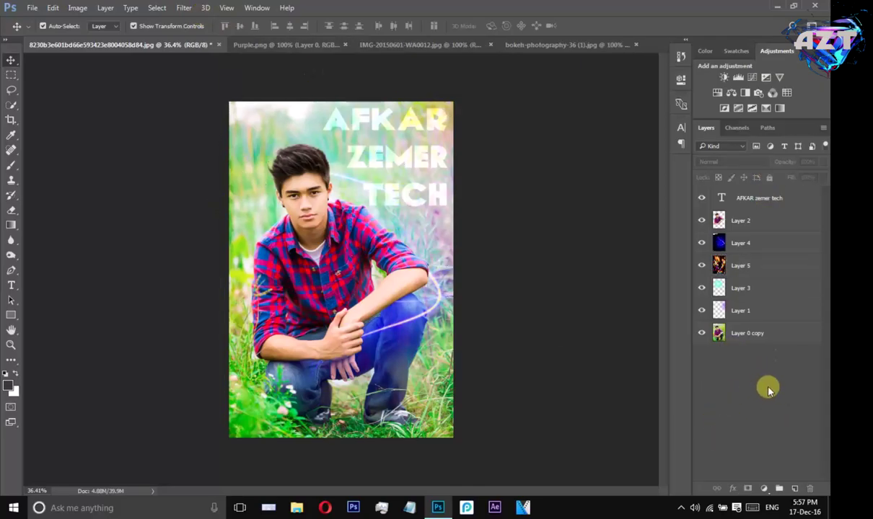
Merge all layers, from the title down to Layer 0 copy, into one layer with Ctrl+E.
left_click(753, 205)
left_click(751, 220, "shift")
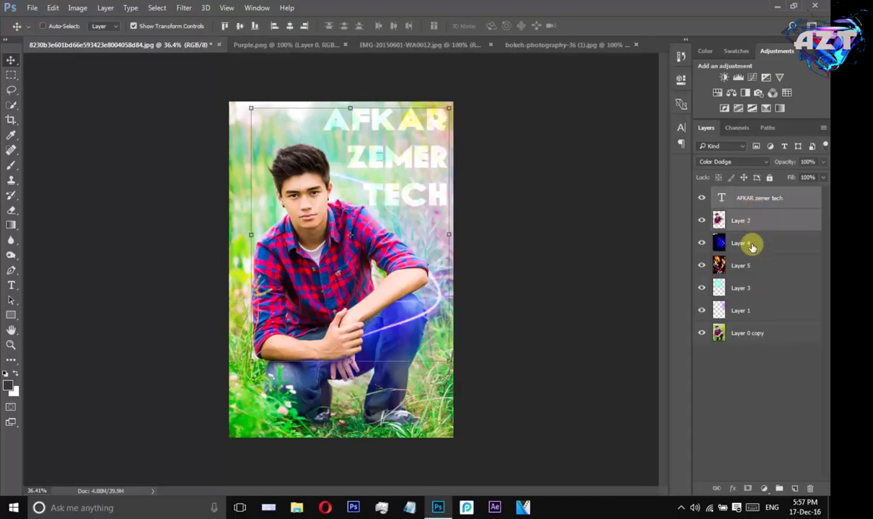
left_click(747, 265, "shift")
left_click(746, 333, "shift")
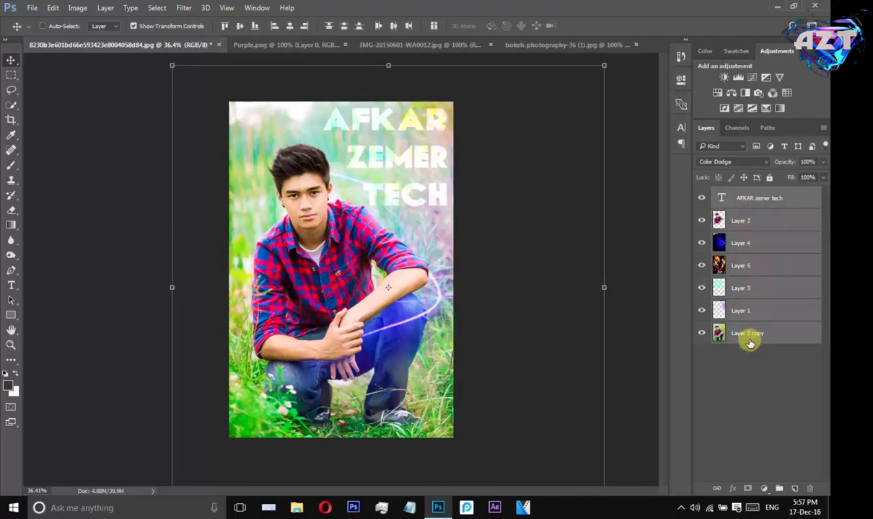
key("ctrl+e")
left_click(728, 242)
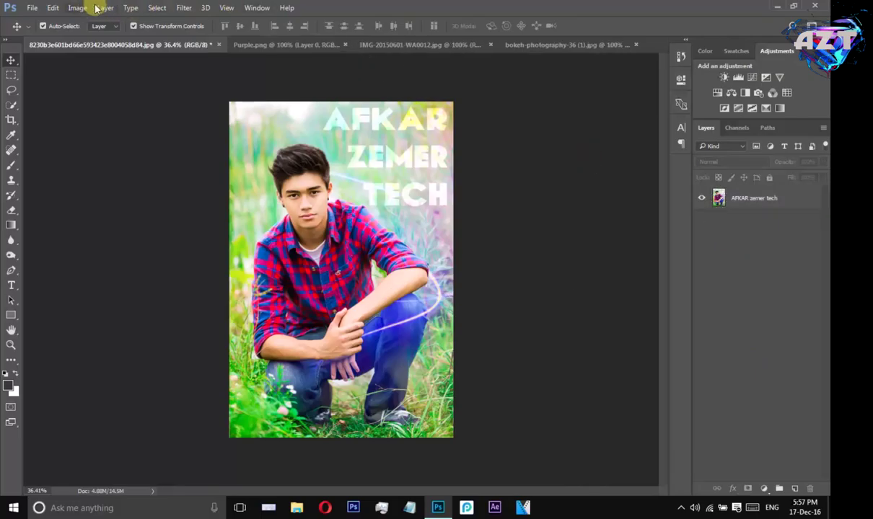
left_click(184, 7)
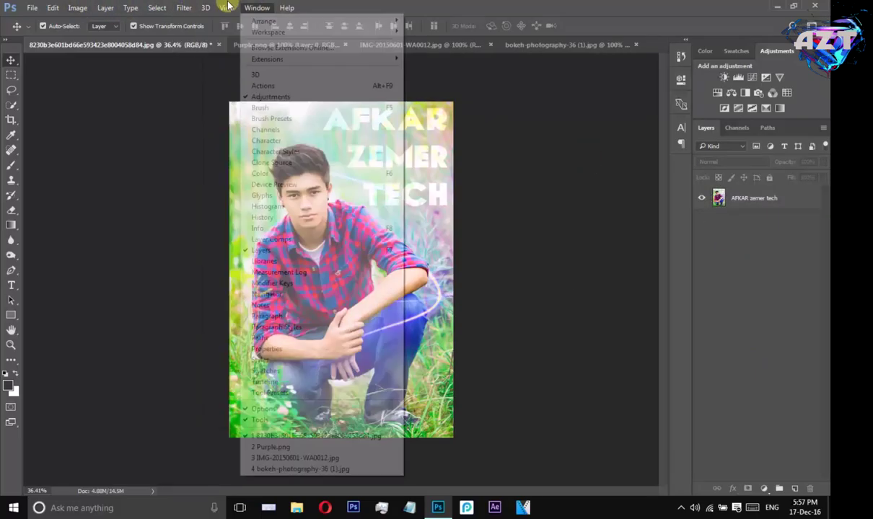
left_click(48, 135)
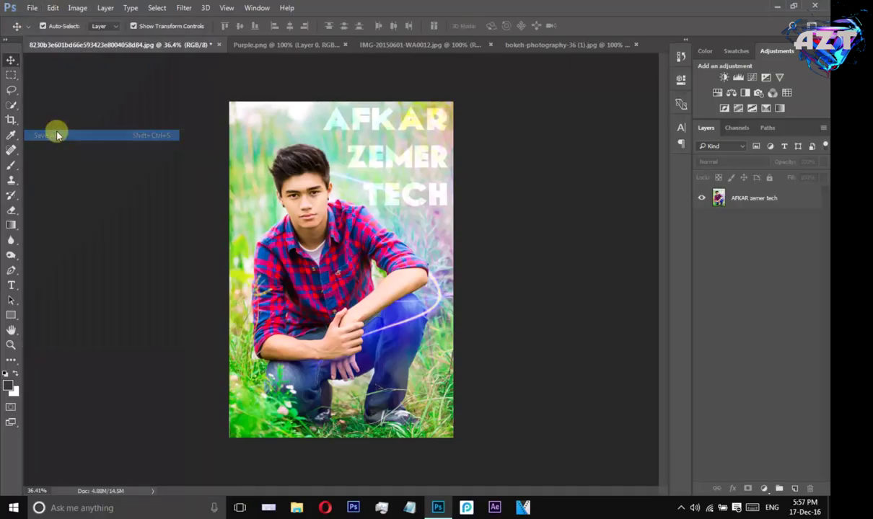
Save the portrait as a JPEG on the Desktop at Maximum quality.
left_click(157, 231)
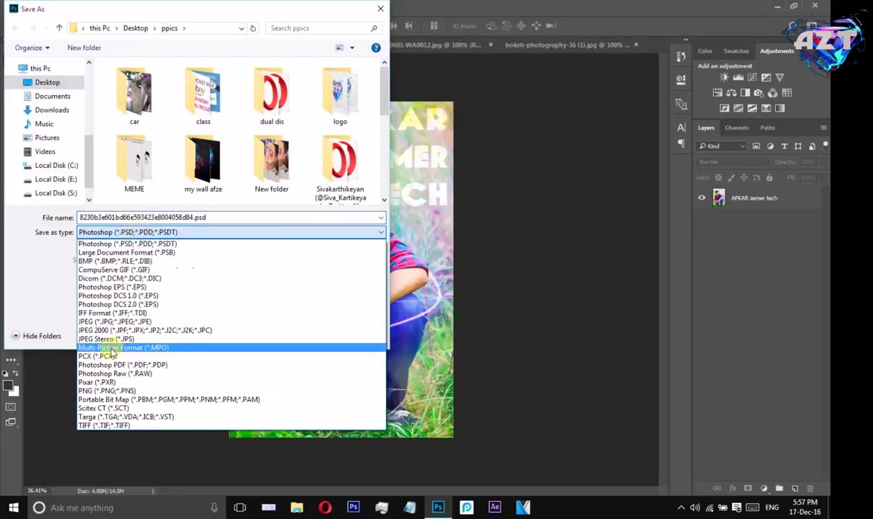
left_click(108, 322)
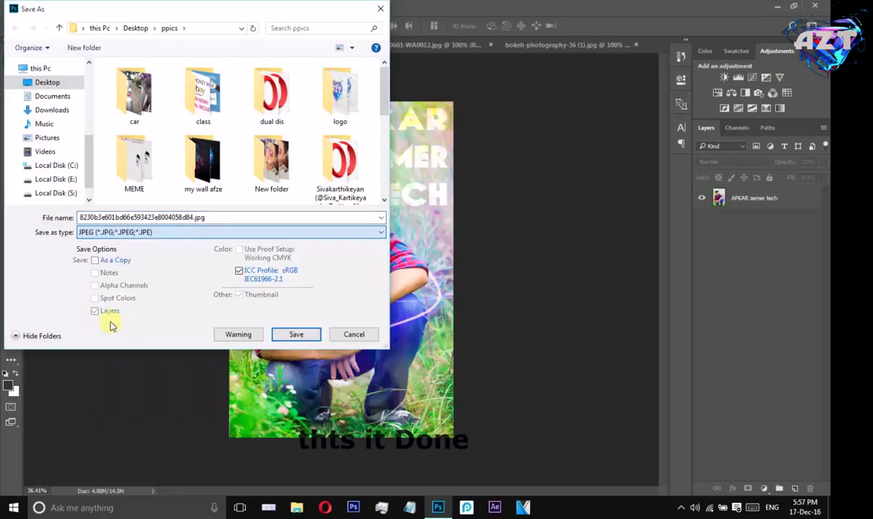
left_click(49, 83)
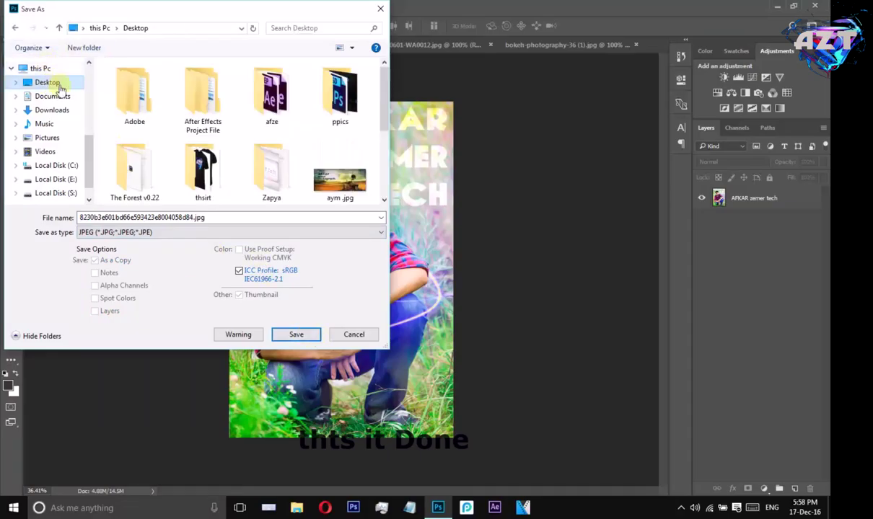
left_click(298, 336)
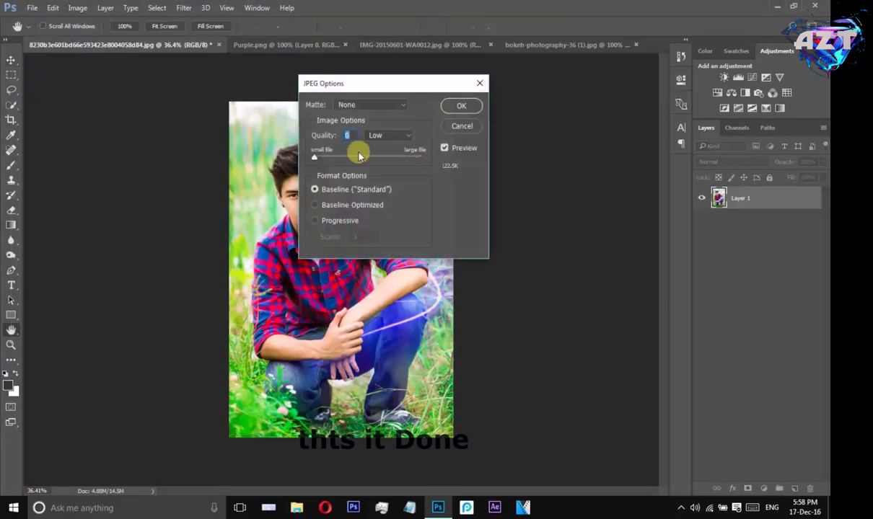
left_click_drag(389, 159, 420, 160)
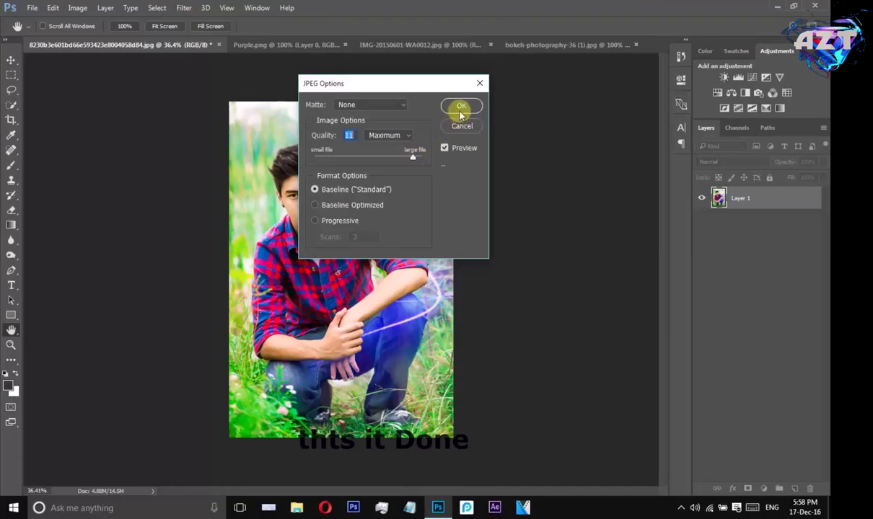
left_click(456, 107)
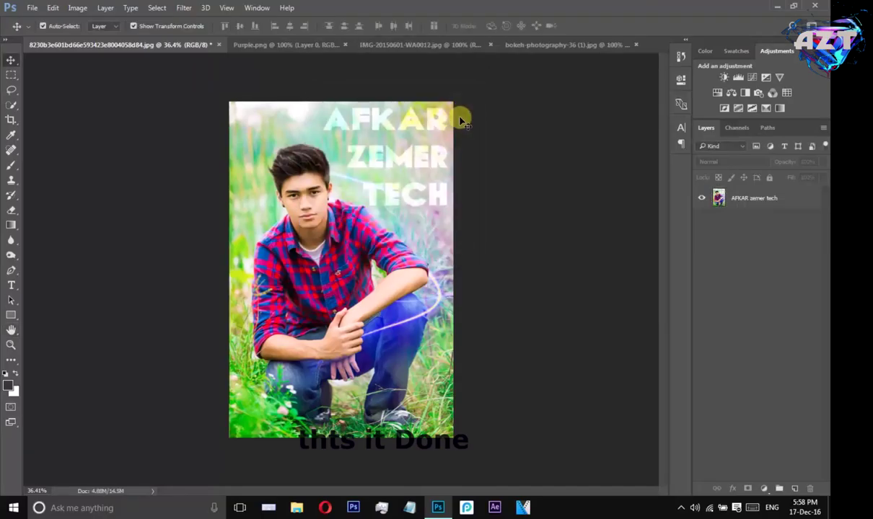